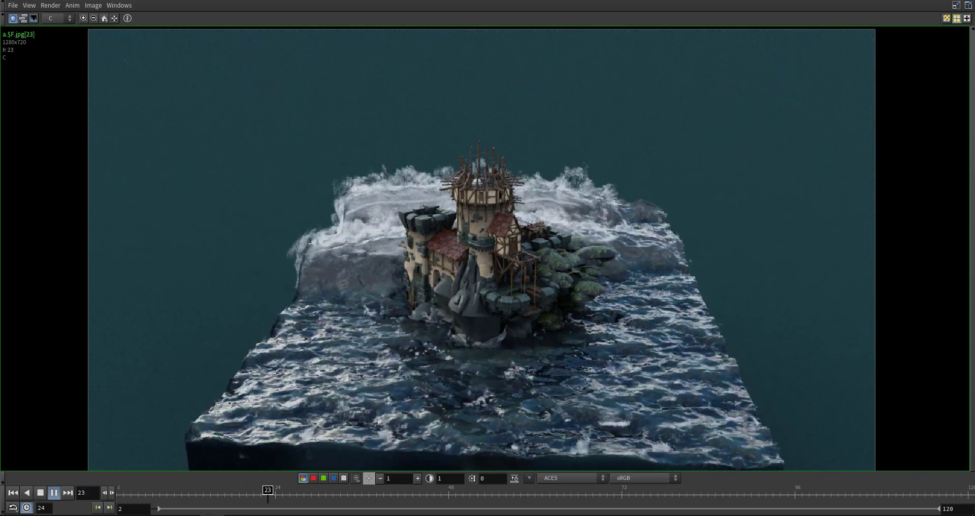
- Stop playback of the a.$F.jpg render sequence and examine frame 1 of the castle and ocean
left_click_drag(561, 159, 970, 181)
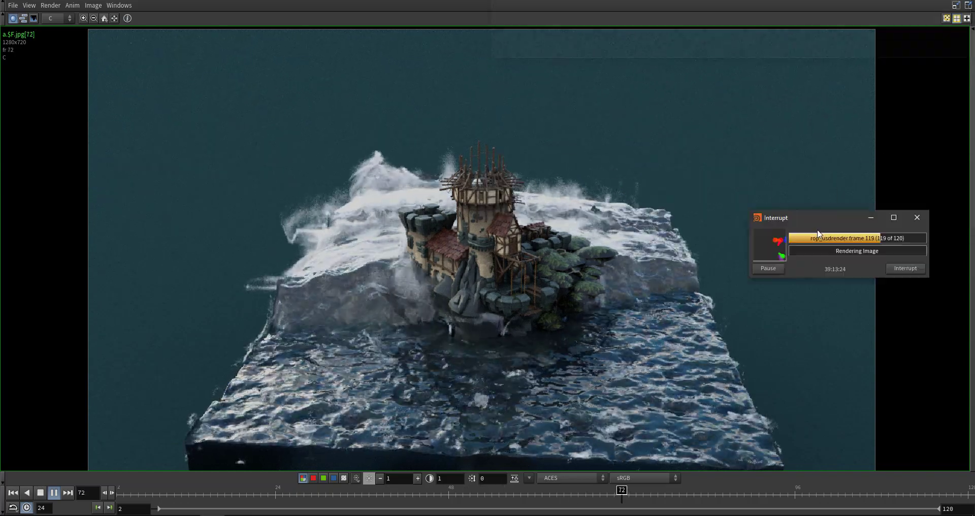
left_click(39, 493)
left_click(12, 7)
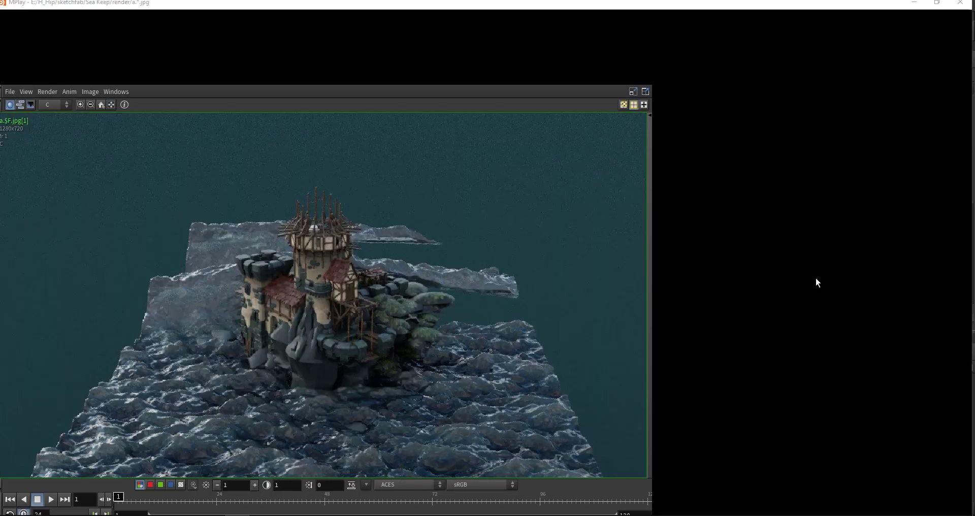
scroll(266, 198, "down", 3)
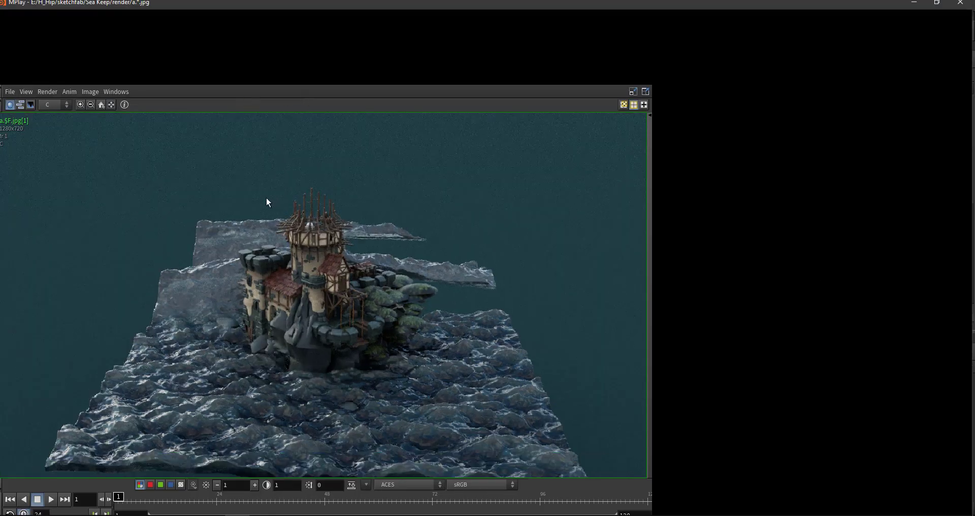
scroll(264, 207, "up", 3)
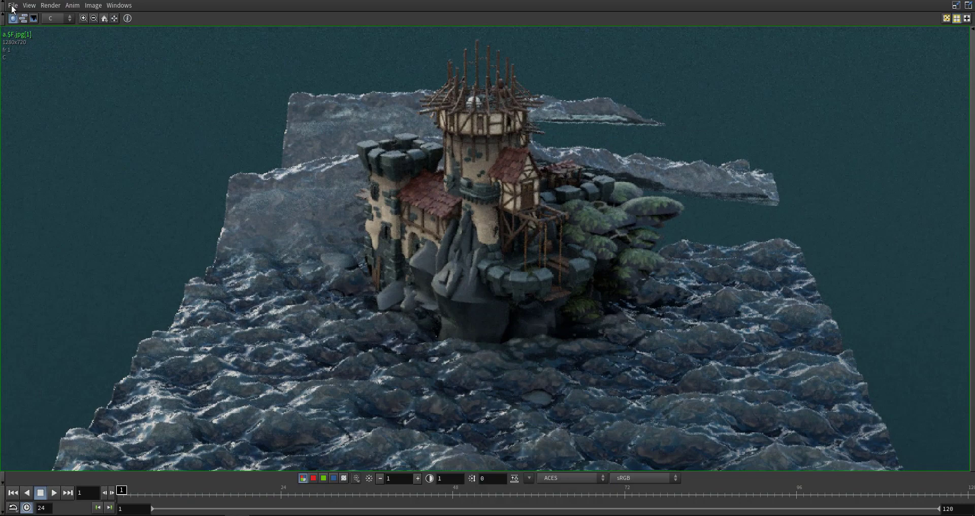
- Play the b.$F.jpg render sequence in MPlay, moving its window aside, and return to the Houdini scene
left_click(12, 6)
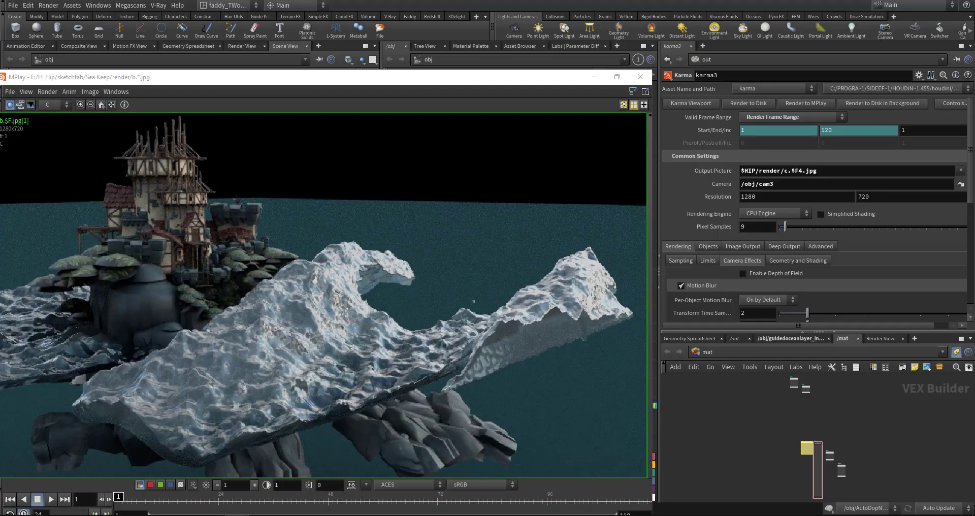
left_click_drag(491, 79, 682, 40)
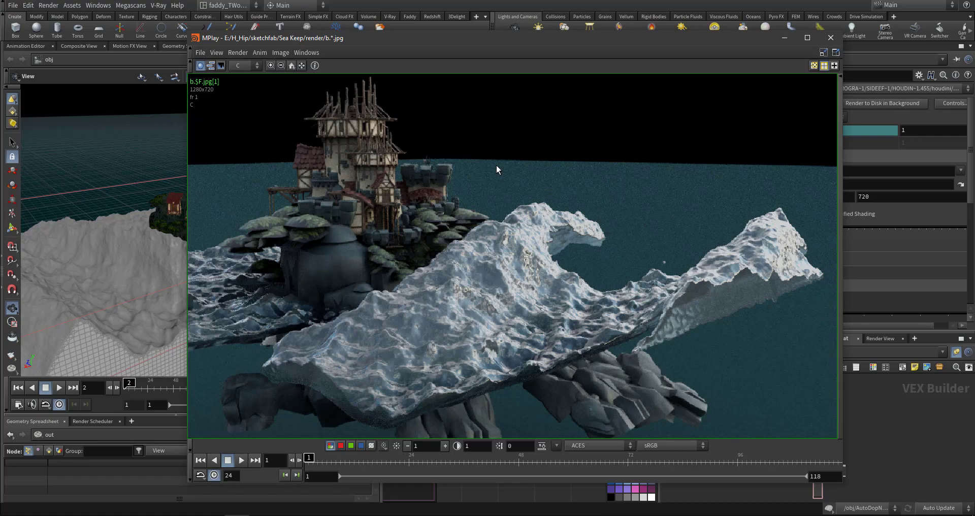
left_click(241, 460)
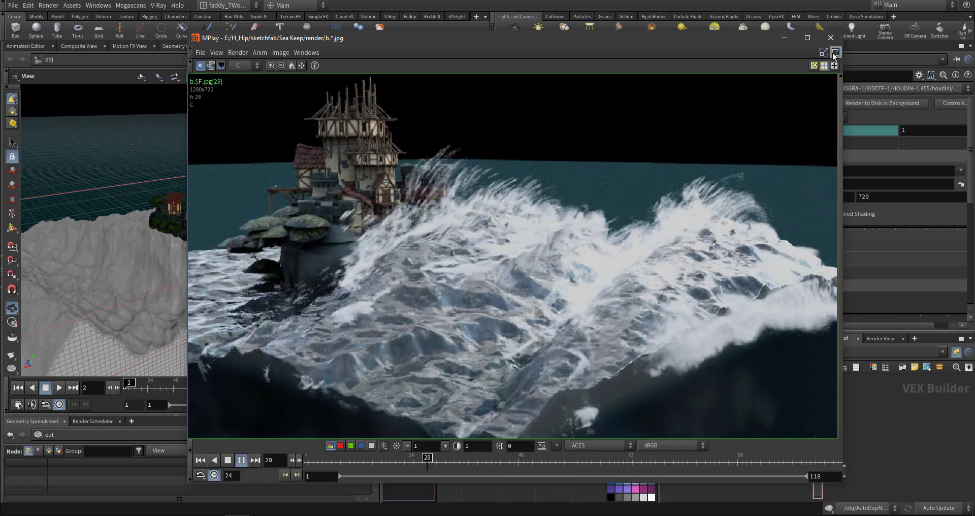
key("Escape")
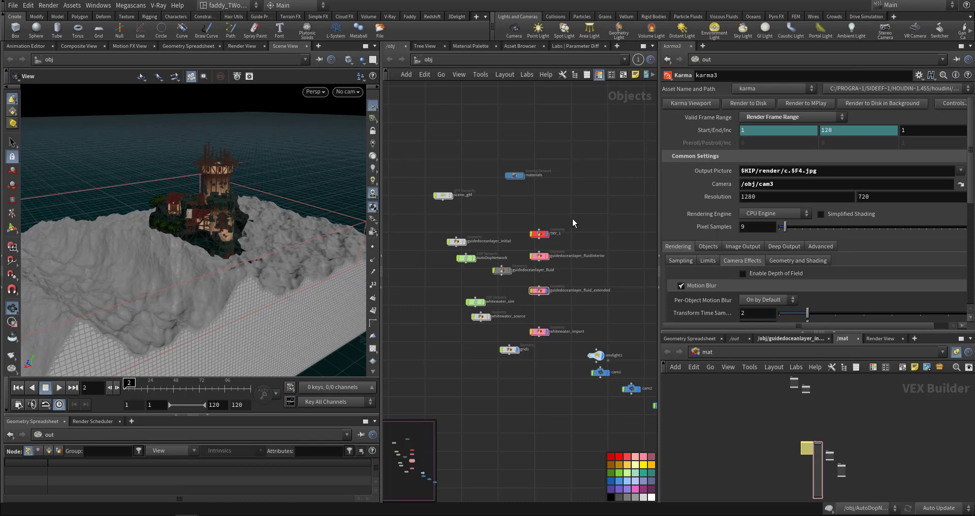
- Open the scene_gltf network, inspect the imported castle in geo1, and return to the object level
middle_click_drag(498, 277, 516, 256)
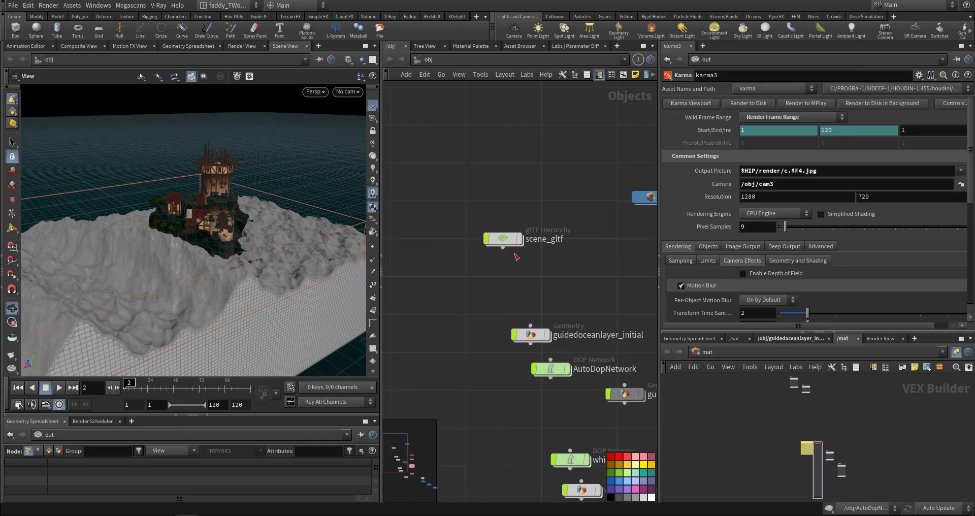
double_click(506, 243)
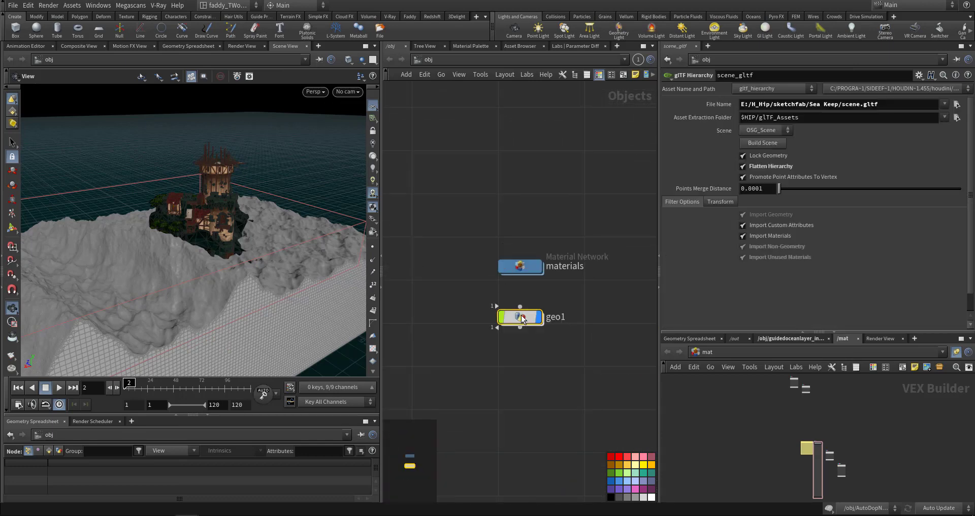
left_click(494, 364)
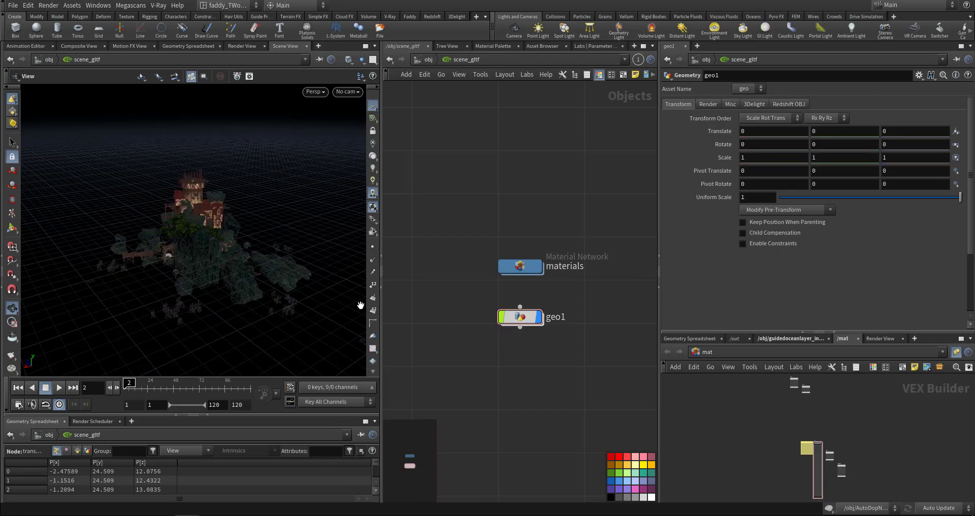
scroll(284, 248, "up", 5)
left_click_drag(317, 249, 228, 238)
left_click(425, 60)
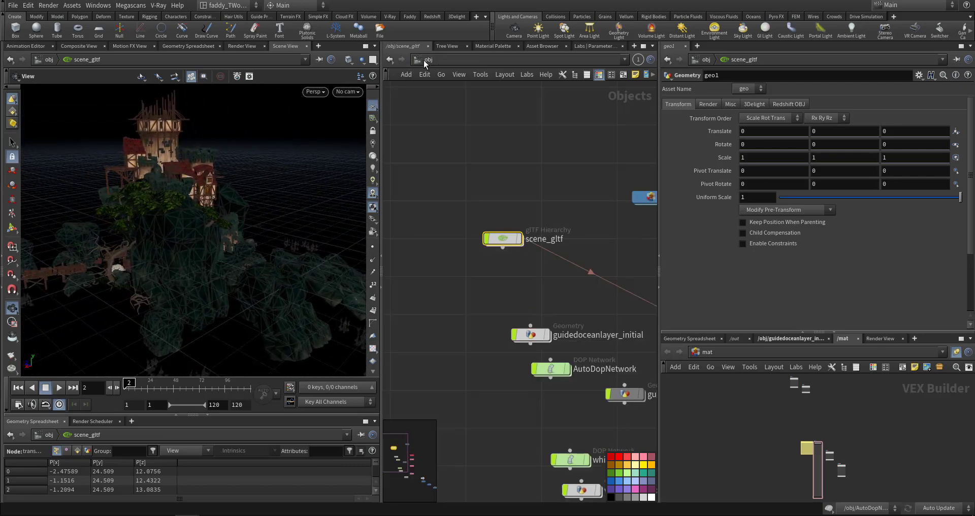
- Enter the TRY_1 geometry network and display the object_merge1 node at the start of its chain
middle_click_drag(559, 249, 454, 247)
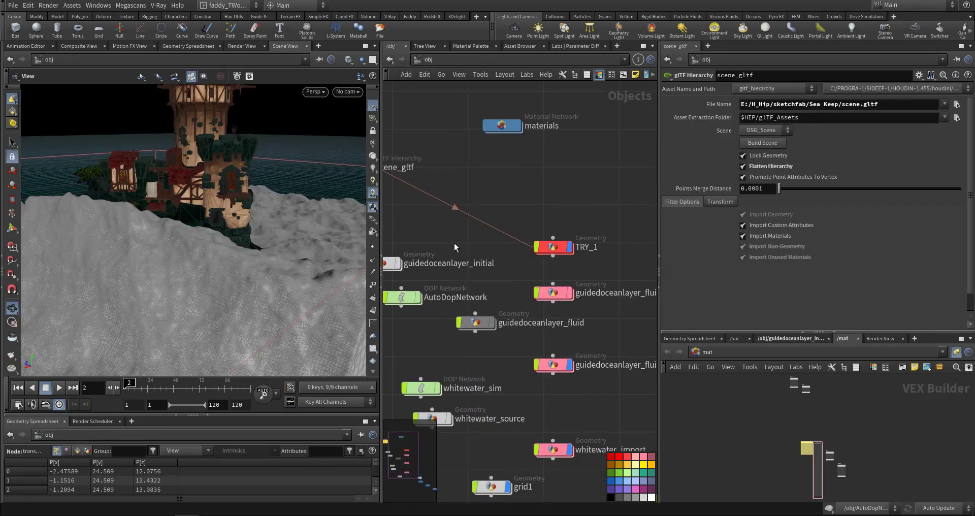
left_click(560, 249)
double_click(561, 248)
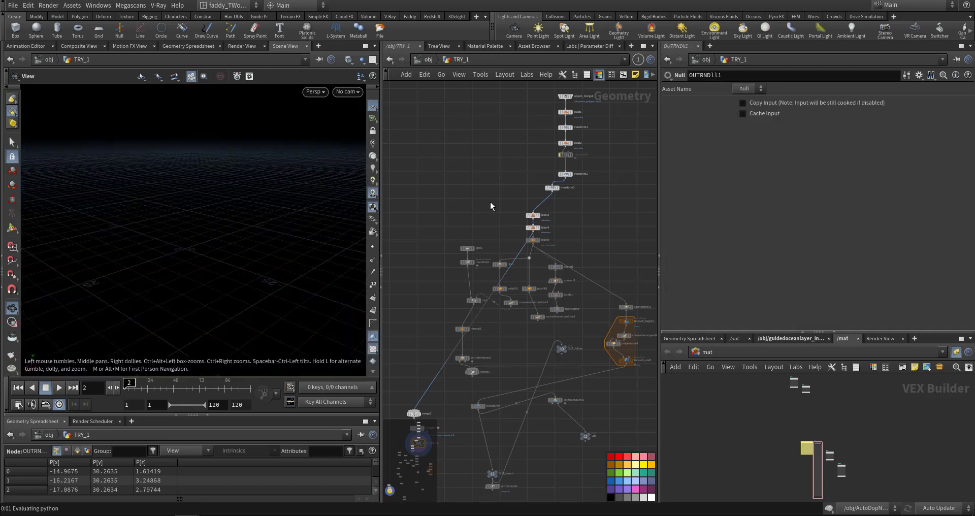
middle_click_drag(490, 210, 455, 305)
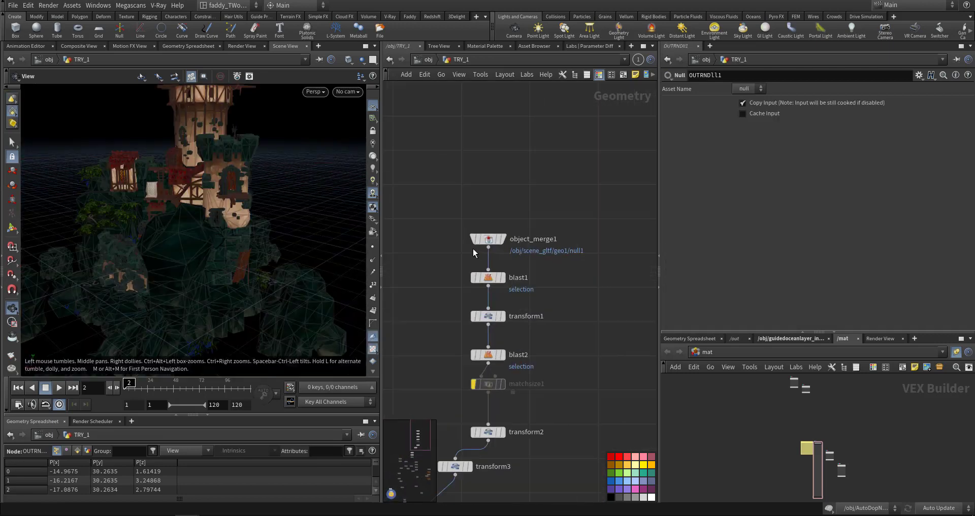
left_click(510, 237)
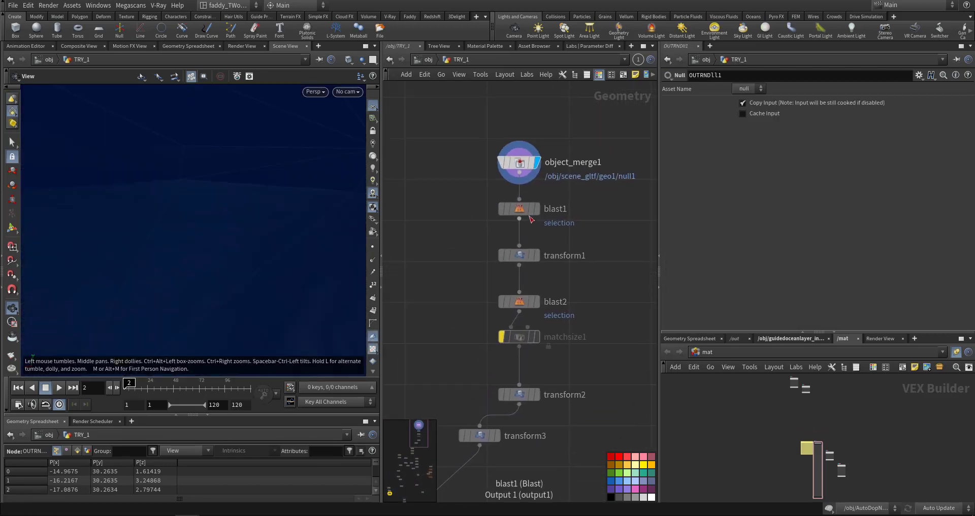
- Display transform1 in the TRY_1 network and inspect the scaled island and water from several angles
left_click(537, 255)
left_click(523, 257)
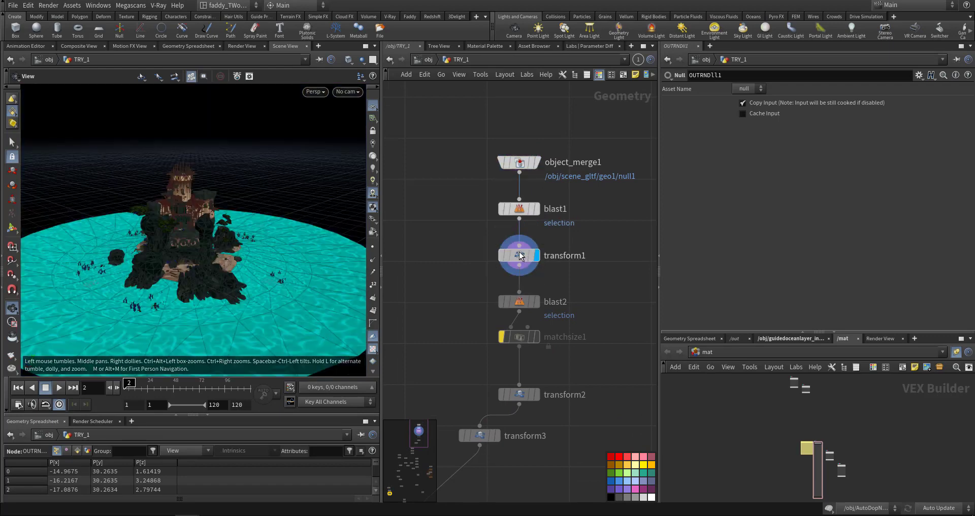
left_click_drag(241, 298, 202, 316)
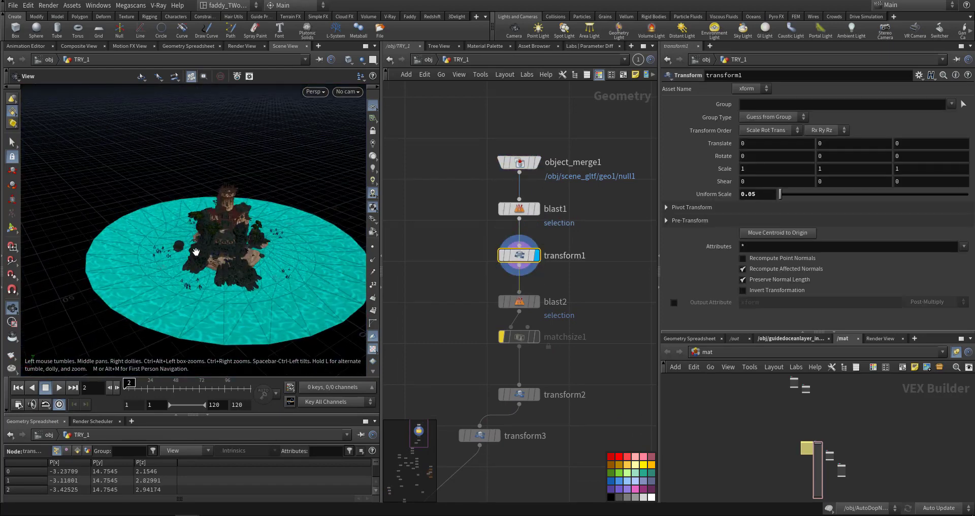
right_click_drag(208, 253, 360, 239)
left_click_drag(145, 307, 214, 261)
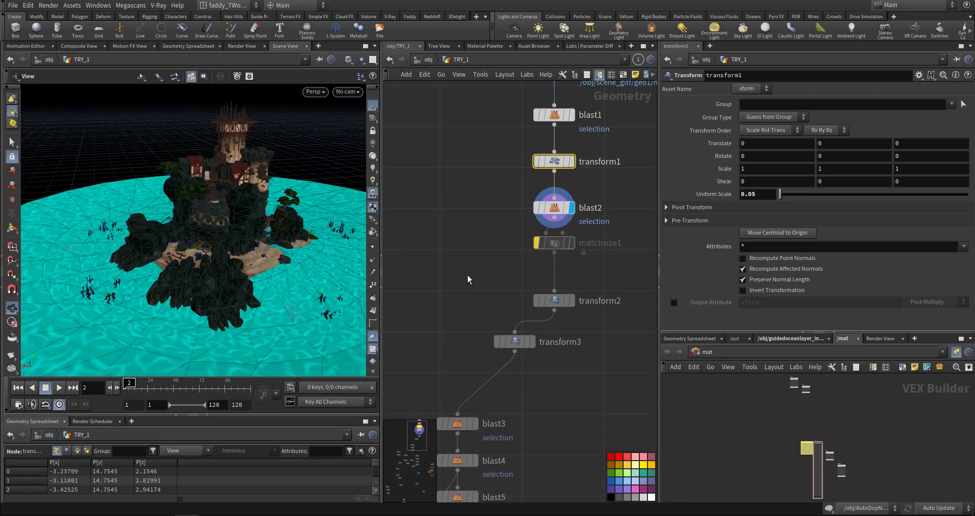
- Display the results of transform2 and transform3 below the blast2 node
left_click(573, 301)
scroll(488, 300, "up", 5)
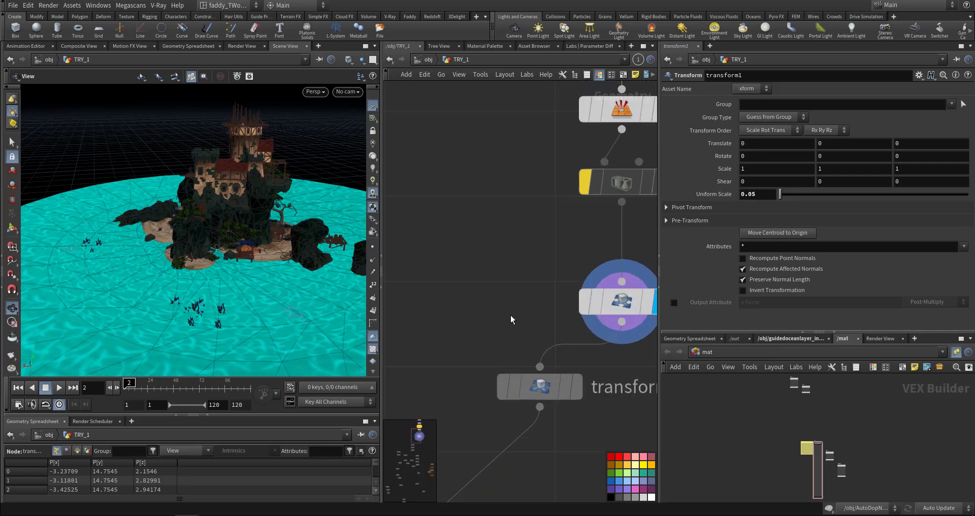
middle_click_drag(522, 316, 426, 290)
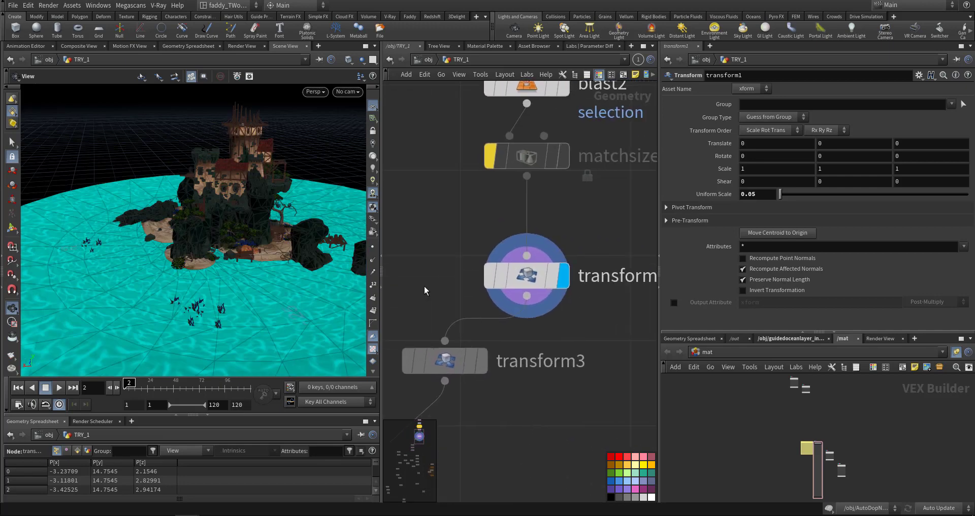
left_click(485, 362)
- Display the blast5 node and inspect the isolated castle geometry up close and from different sides
middle_click_drag(496, 420, 581, 149)
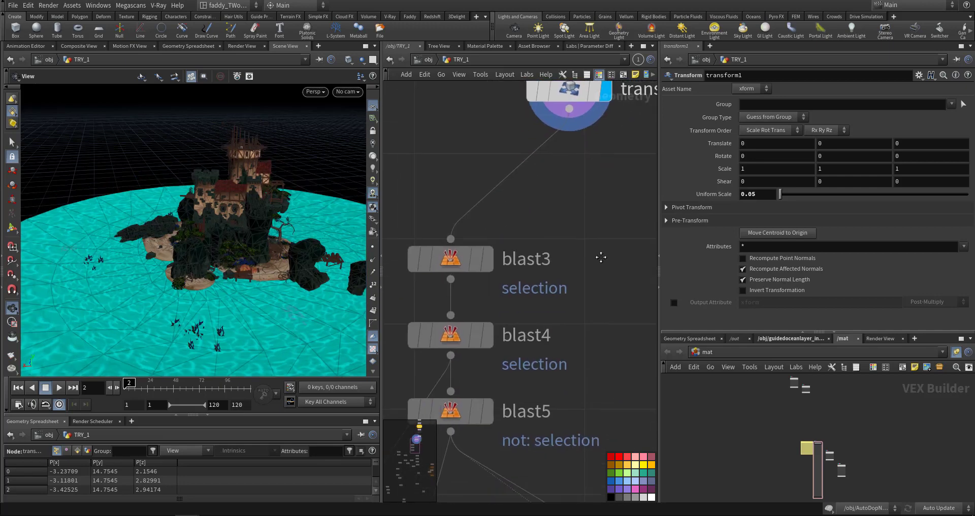
middle_click_drag(601, 257, 598, 145)
left_click(477, 301)
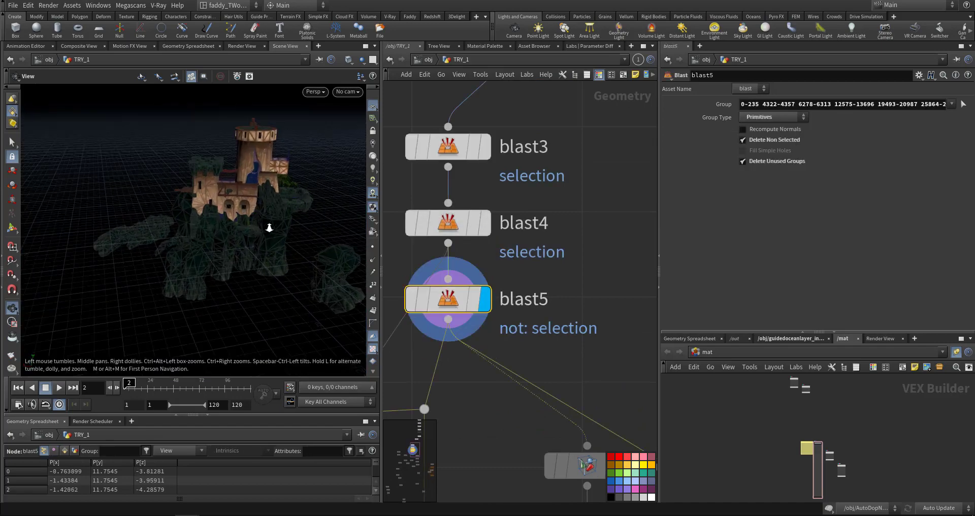
scroll(236, 240, "up", 10)
scroll(124, 227, "down", 12)
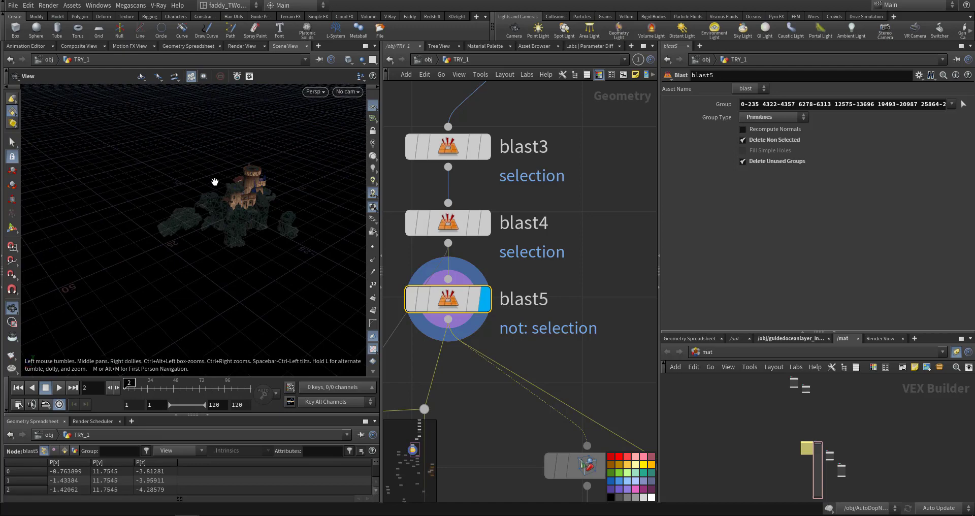
scroll(223, 204, "up", 10)
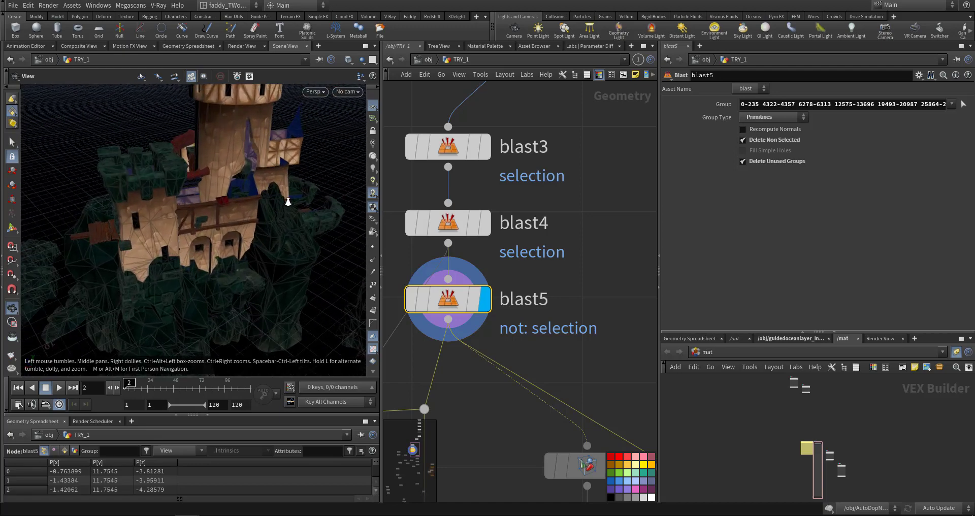
left_click_drag(206, 217, 305, 213)
scroll(562, 296, "down", 4)
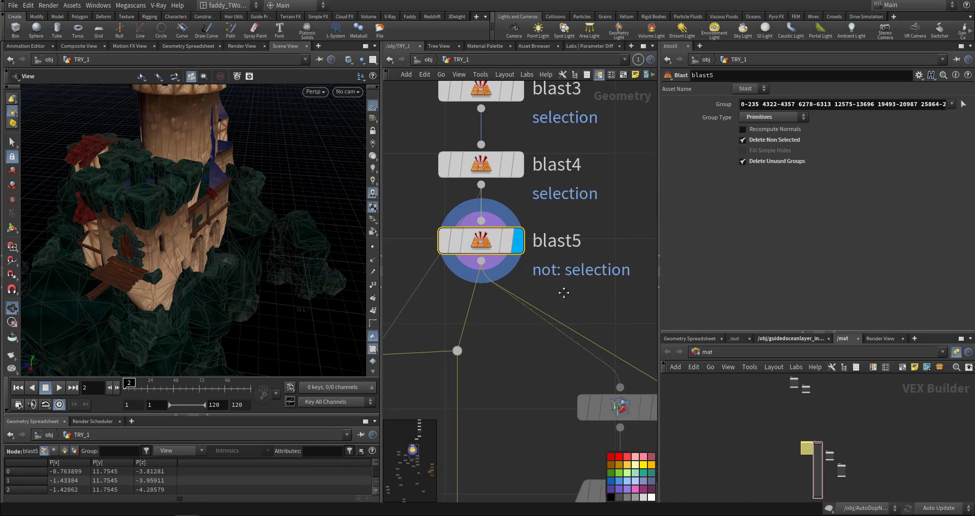
- Display the OUTRNDll1 null at the end of the render branch and inspect the complete castle
scroll(540, 325, "down", 3)
scroll(541, 345, "down", 4)
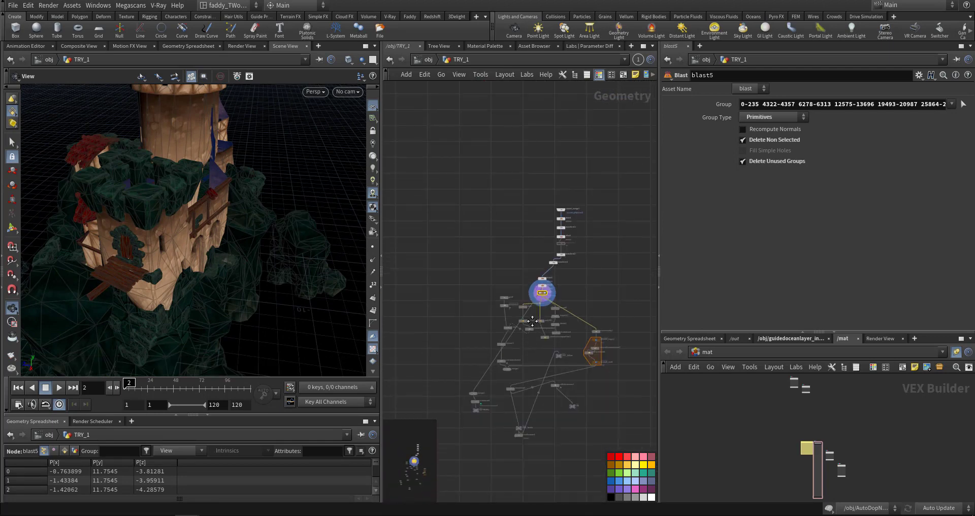
scroll(496, 329, "up", 8)
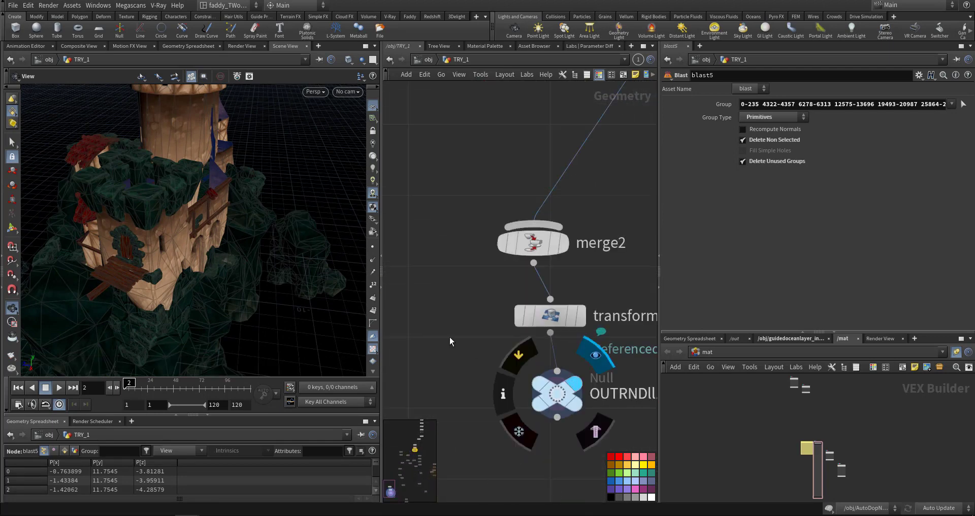
left_click(574, 383)
right_click_drag(157, 288, 129, 295)
left_click_drag(243, 263, 264, 269)
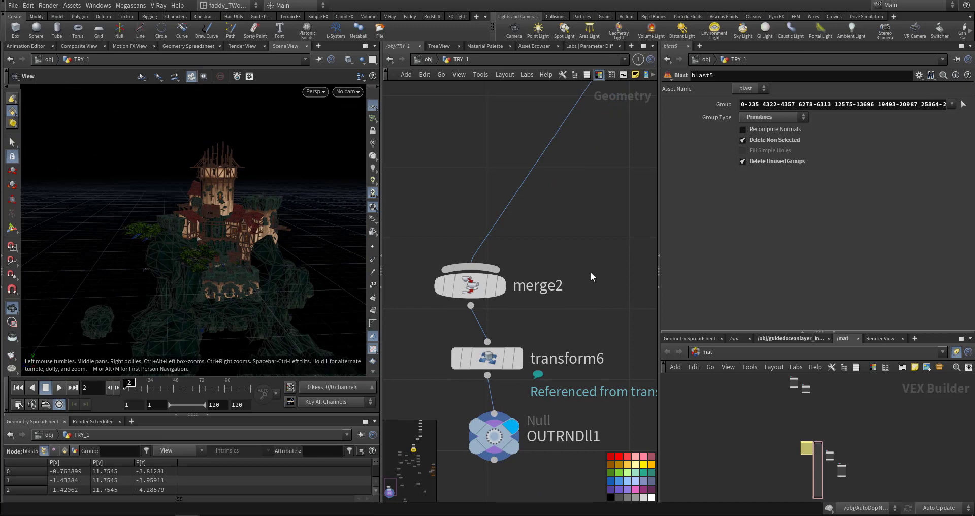
- Display the connectivity1 node ahead of the for-each loop and inspect its castle geometry
scroll(591, 276, "down", 5)
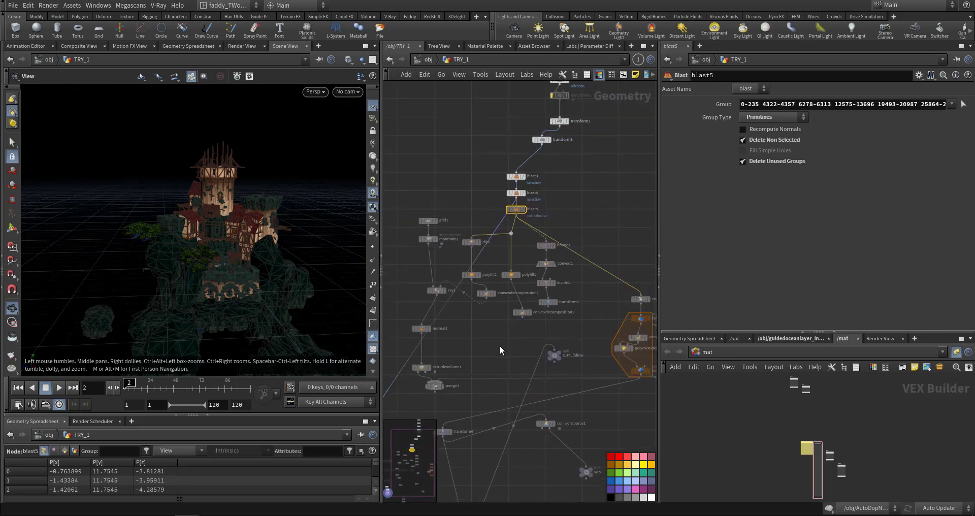
middle_click_drag(499, 349, 461, 314)
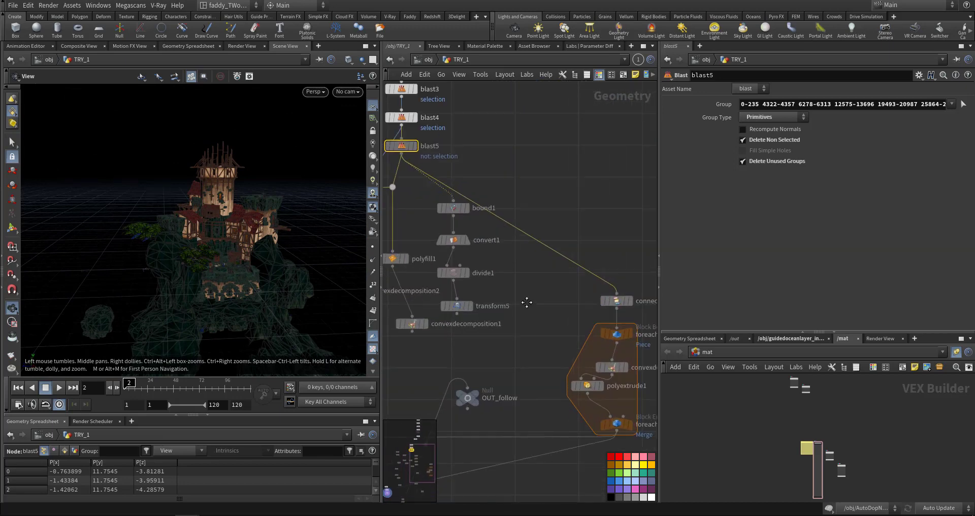
middle_click_drag(527, 303, 442, 267)
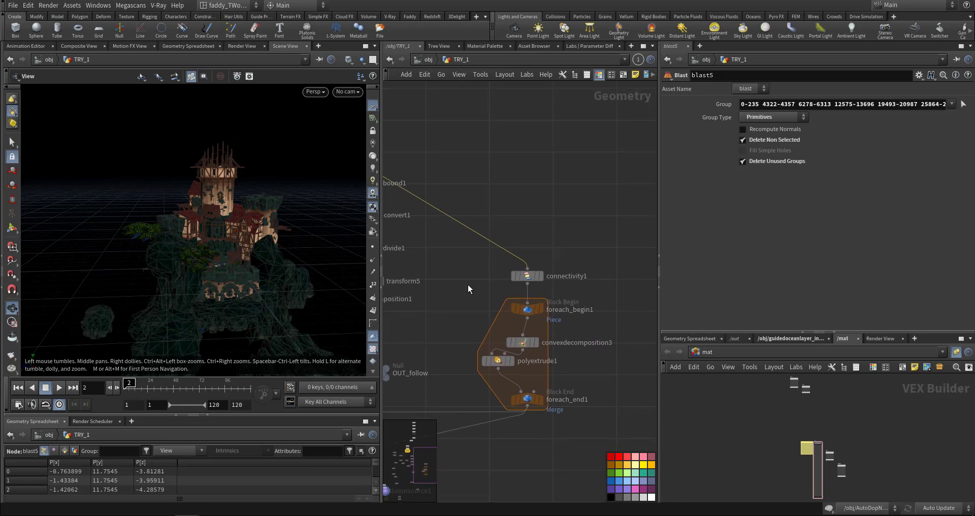
middle_click_drag(393, 335, 490, 328)
middle_click_drag(648, 342, 428, 323)
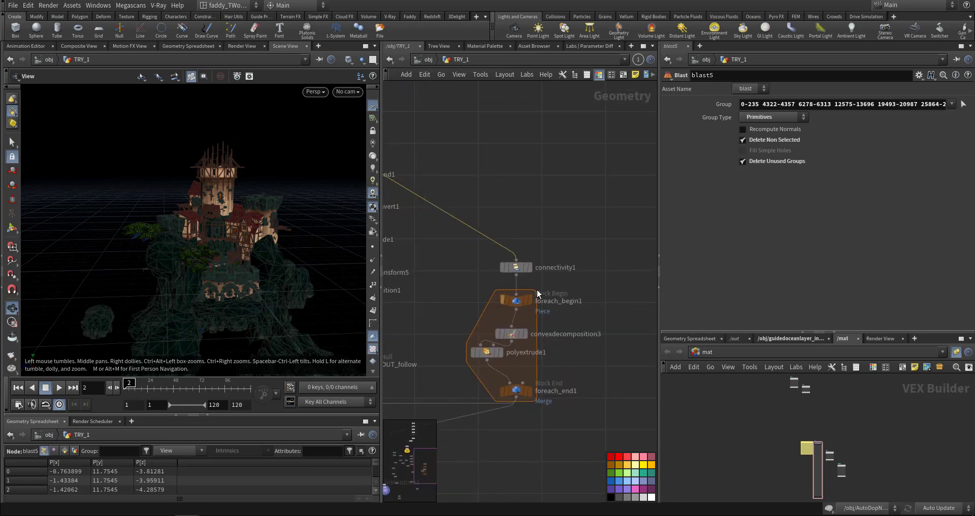
left_click(520, 258)
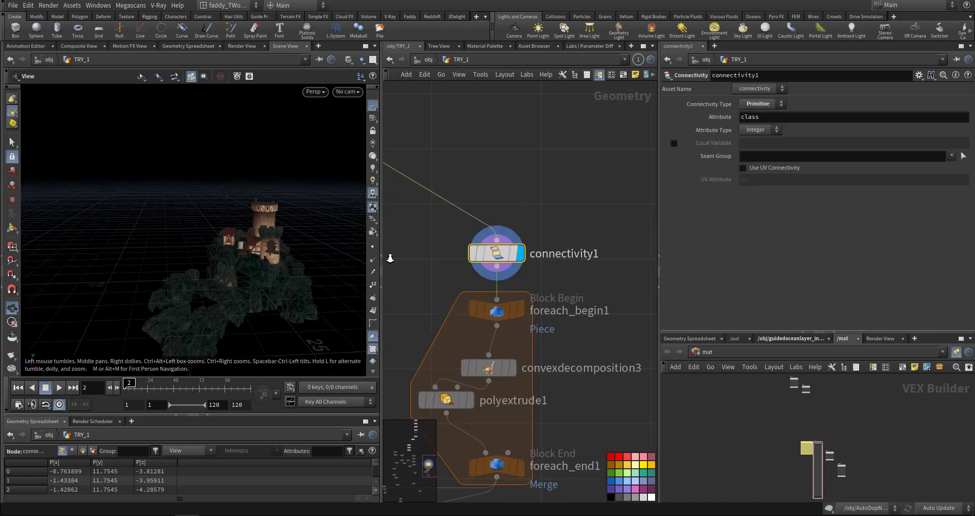
right_click_drag(390, 258, 447, 258)
middle_click_drag(283, 228, 228, 234)
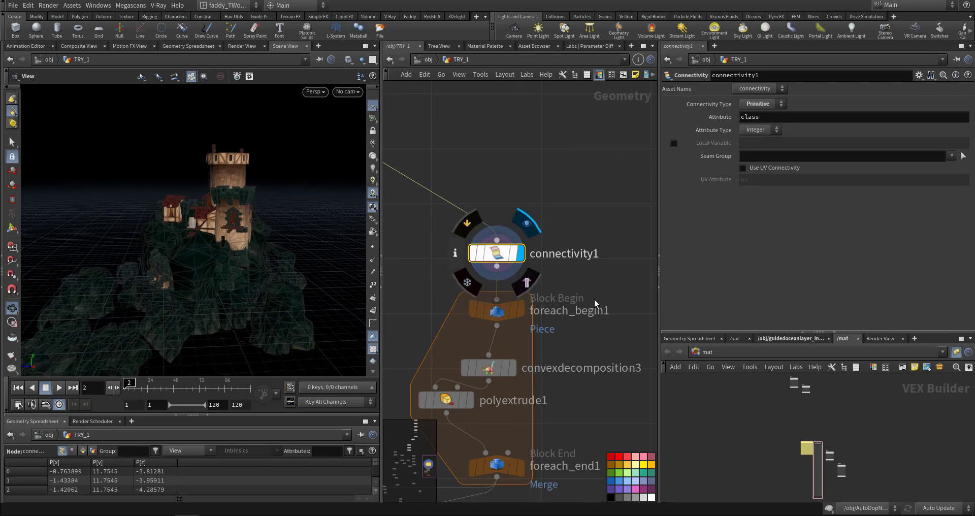
- Visualise the piece attribute of connectivity1 as colours and inspect the separated castle pieces from different sides
left_click(455, 253)
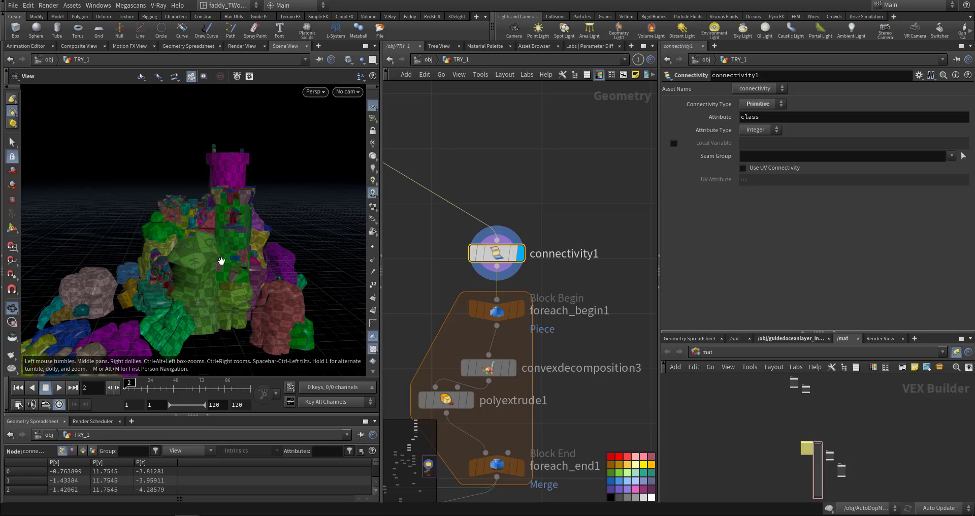
left_click_drag(218, 266, 242, 265)
left_click_drag(205, 300, 154, 301)
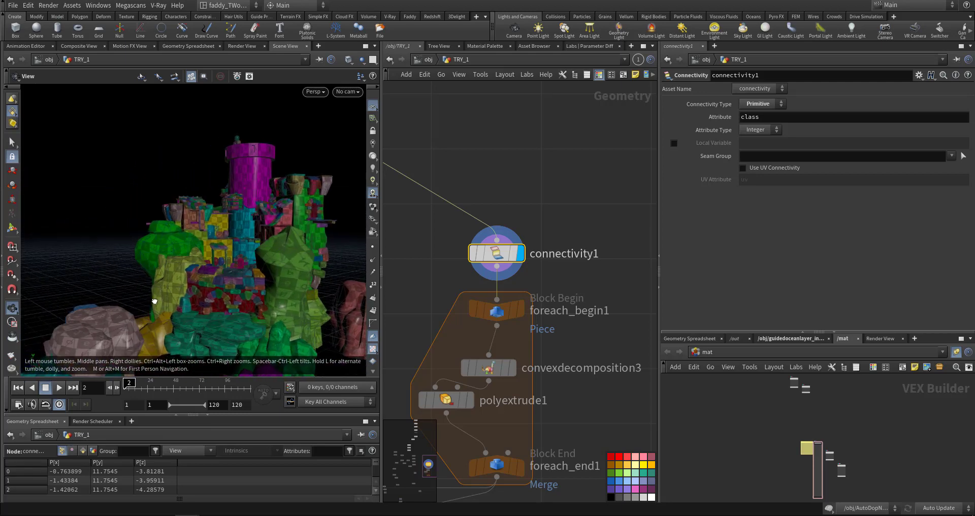
- Select foreach_end1 in the for-each block and review its iteration and piece attribute settings
middle_click_drag(430, 303, 507, 227)
scroll(488, 257, "up", 1)
scroll(468, 231, "up", 1)
middle_click_drag(514, 264, 387, 200)
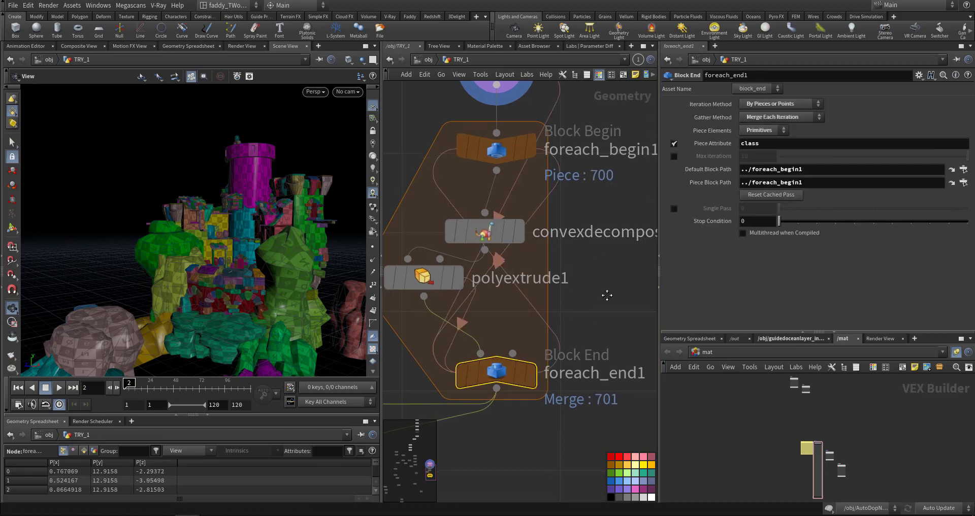
middle_click_drag(607, 295, 575, 299)
left_click(548, 248)
left_click(510, 251)
- Reselect connectivity1 above the for-each block and inspect its coloured castle pieces up close and from farther away
middle_click_drag(454, 226, 490, 339)
left_click(561, 186)
left_click(526, 186)
left_click_drag(331, 240, 356, 225)
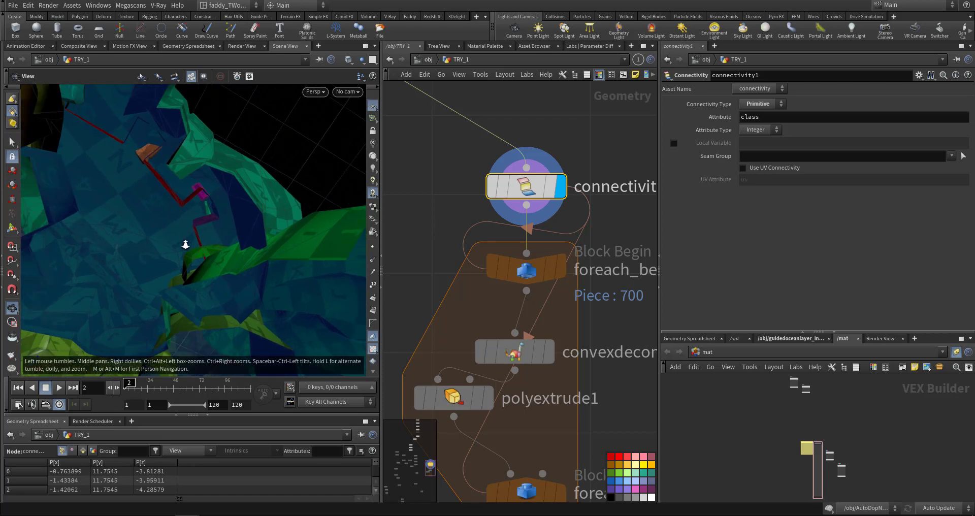
left_click_drag(185, 246, 273, 274)
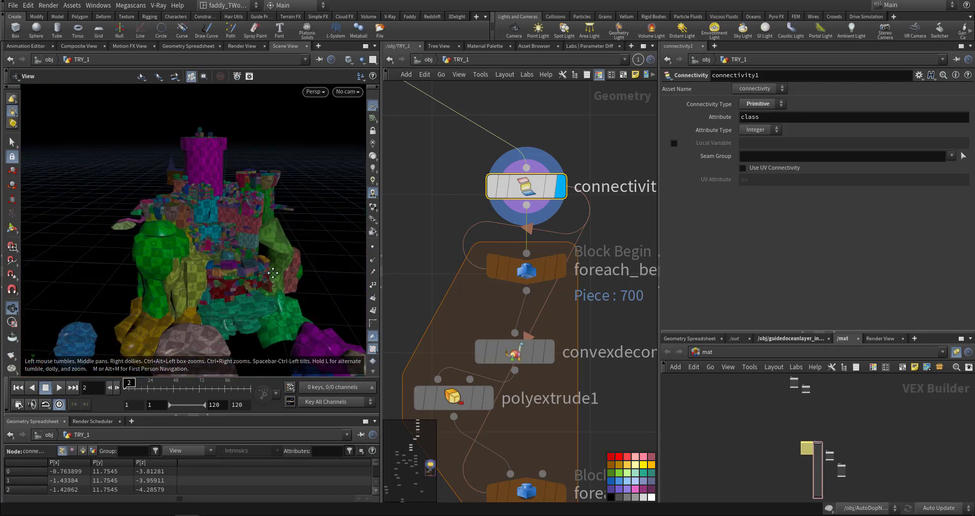
middle_click_drag(273, 272, 286, 247)
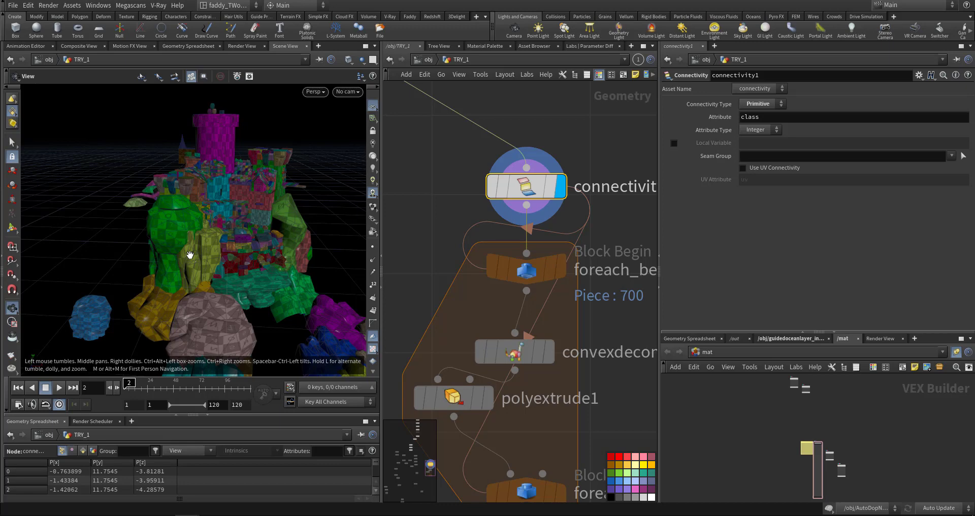
left_click_drag(211, 269, 270, 282)
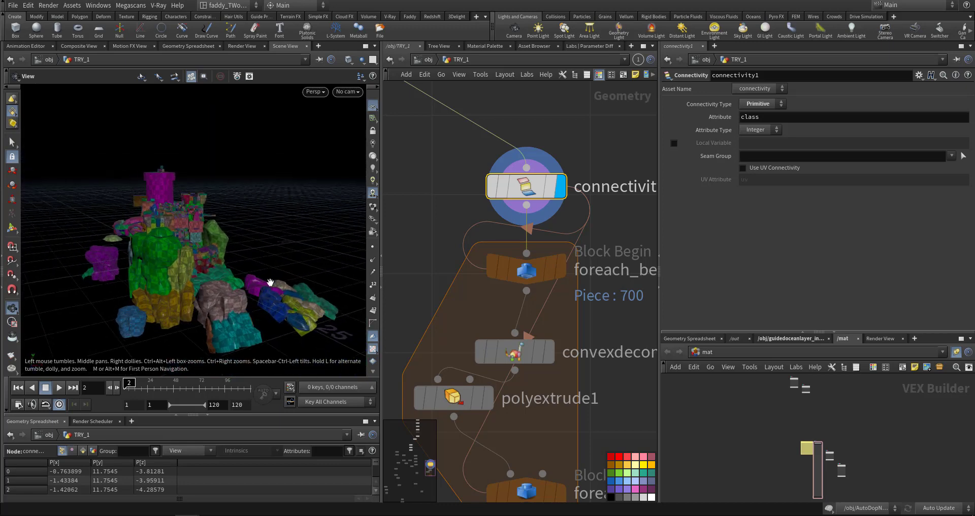
- Display the single-piece results of convexdecomposition3 and polyextrude1 inside the for-each loop
middle_click_drag(555, 345, 554, 304)
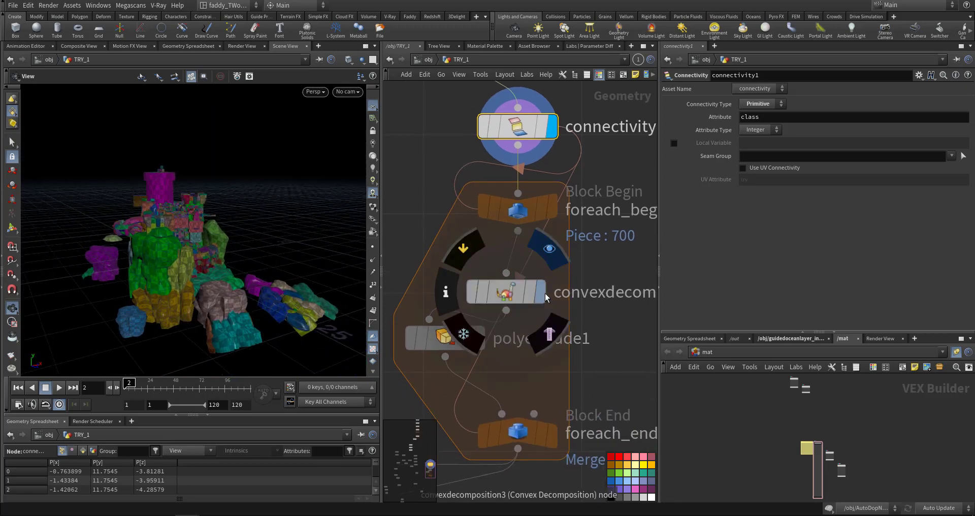
left_click(543, 293)
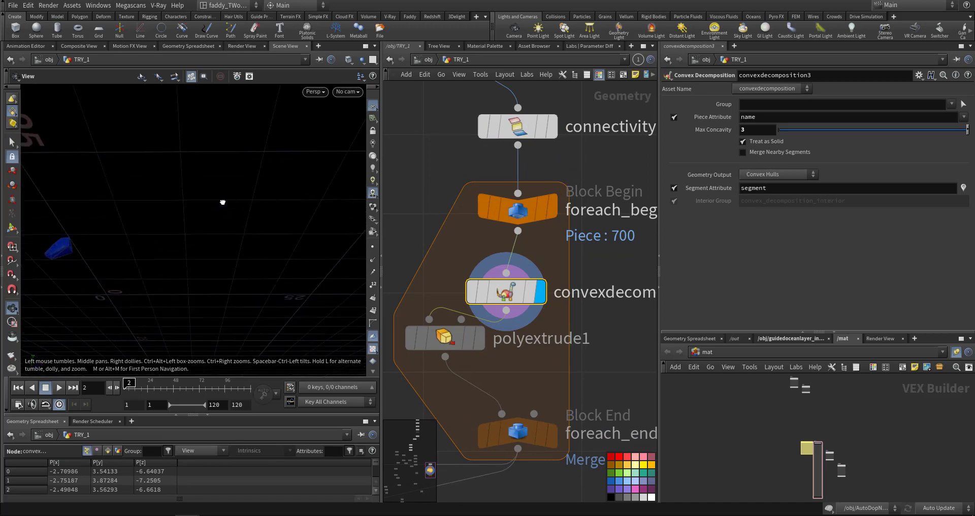
left_click(482, 339)
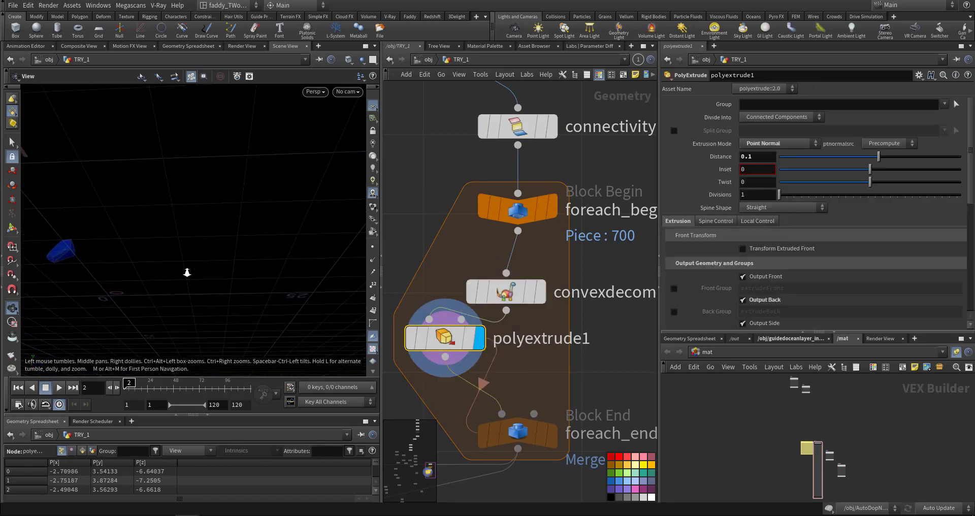
- Display foreach_end1 and inspect the merged convex hulls of the castle from different sides and distances
left_click(551, 435)
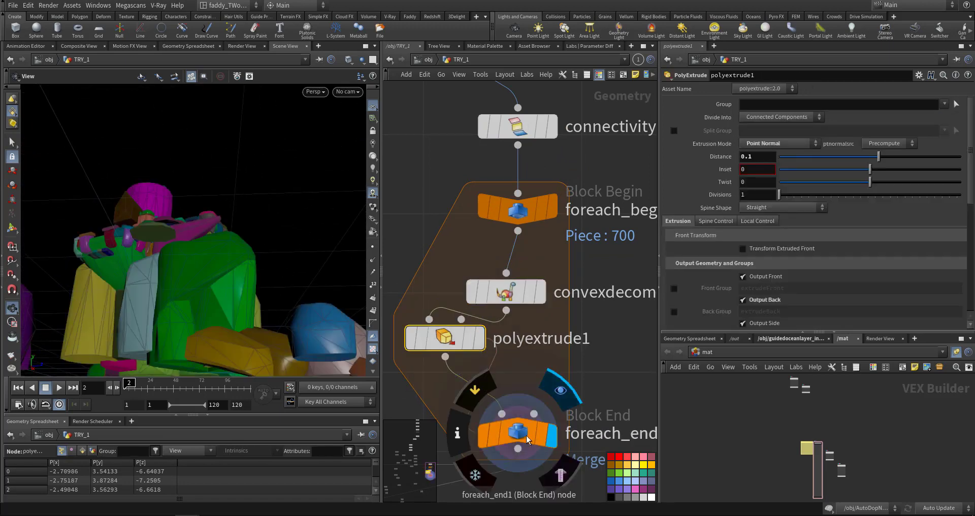
left_click(518, 435)
right_click_drag(205, 355, 177, 316)
left_click_drag(176, 316, 185, 276)
right_click_drag(185, 275, 348, 278)
left_click_drag(256, 277, 220, 279)
middle_click_drag(219, 279, 161, 304)
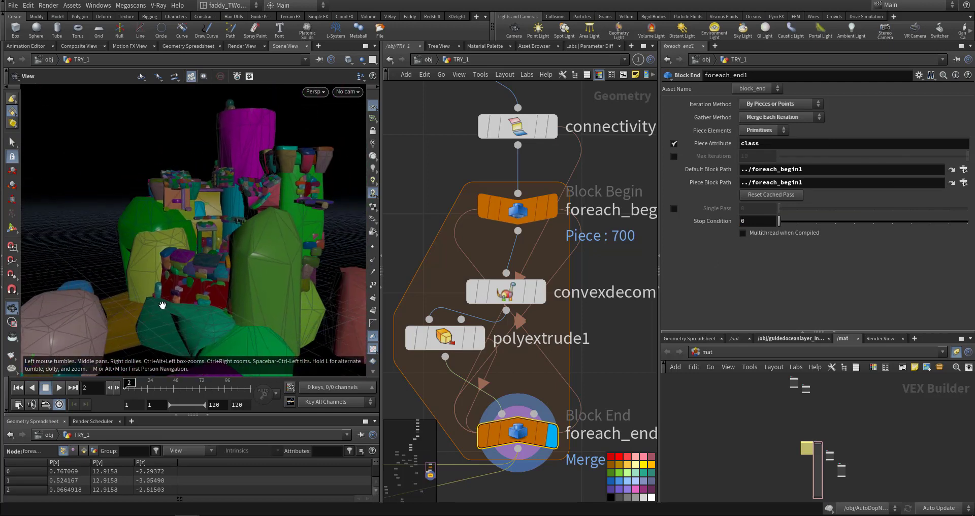
right_click_drag(161, 304, 331, 265)
left_click_drag(179, 270, 233, 227)
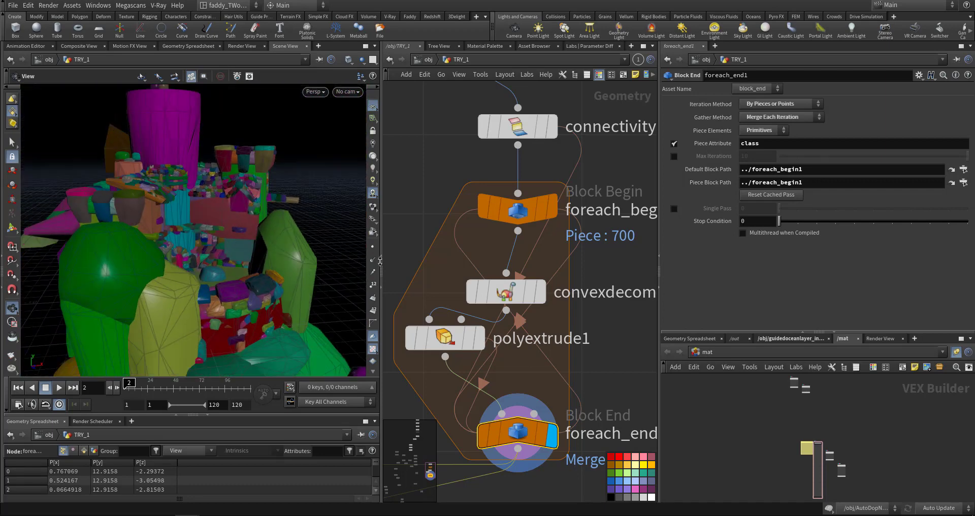
- Return to the blast chain, display blast5 and inspect the original castle geometry
middle_click_drag(406, 234, 499, 372)
right_click_drag(499, 372, 483, 351)
middle_click_drag(483, 351, 601, 377)
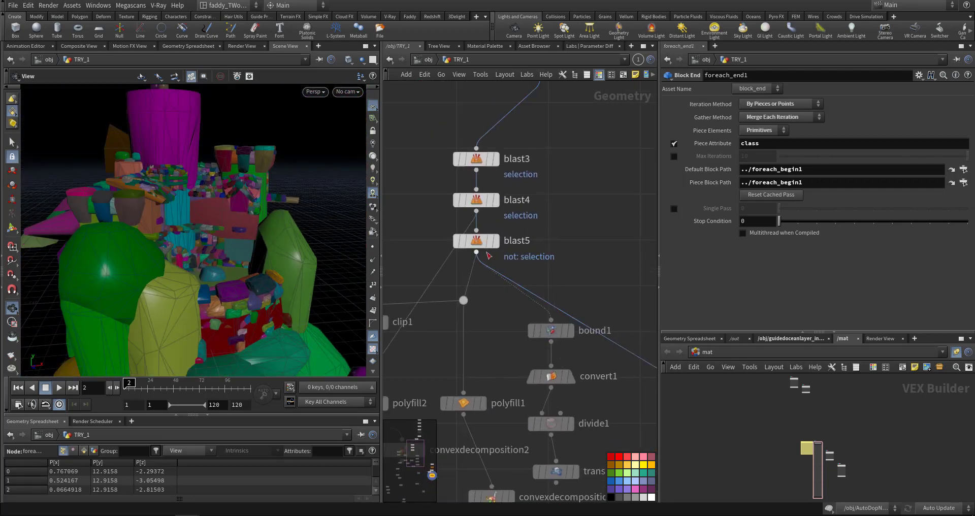
mouse_move(488, 246)
left_click(500, 215)
left_click(483, 244)
mouse_move(208, 264)
left_mouse_down()
mouse_move(276, 278)
mouse_move(218, 274)
left_mouse_up()
- Display the convert1 and divide1 nodes in the bound1 branch below blast5
middle_click_drag(495, 375, 478, 232)
middle_click_drag(531, 426, 508, 410)
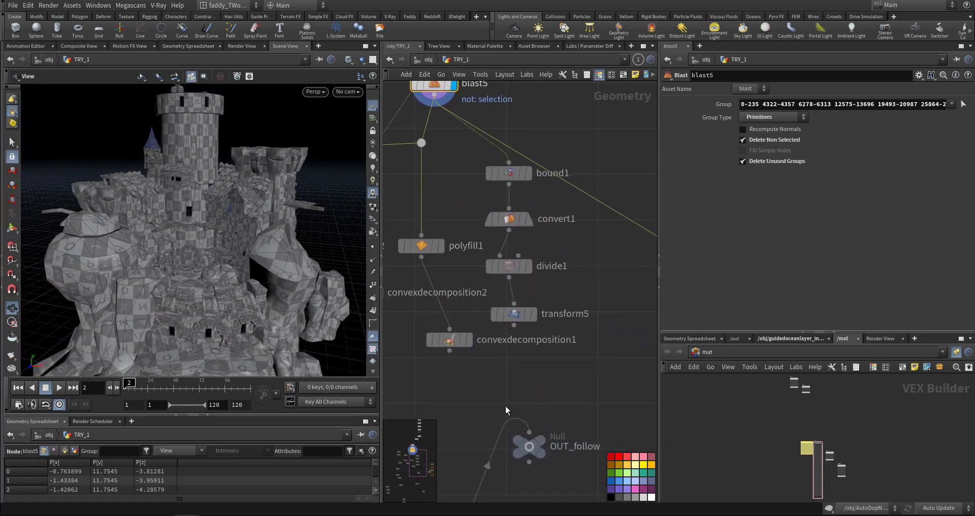
middle_click_drag(569, 351, 580, 378)
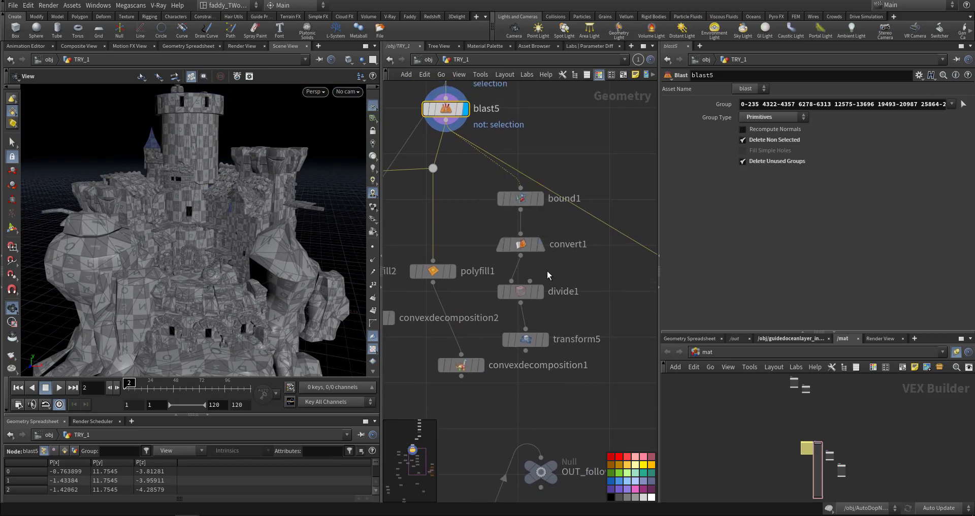
left_click(541, 244)
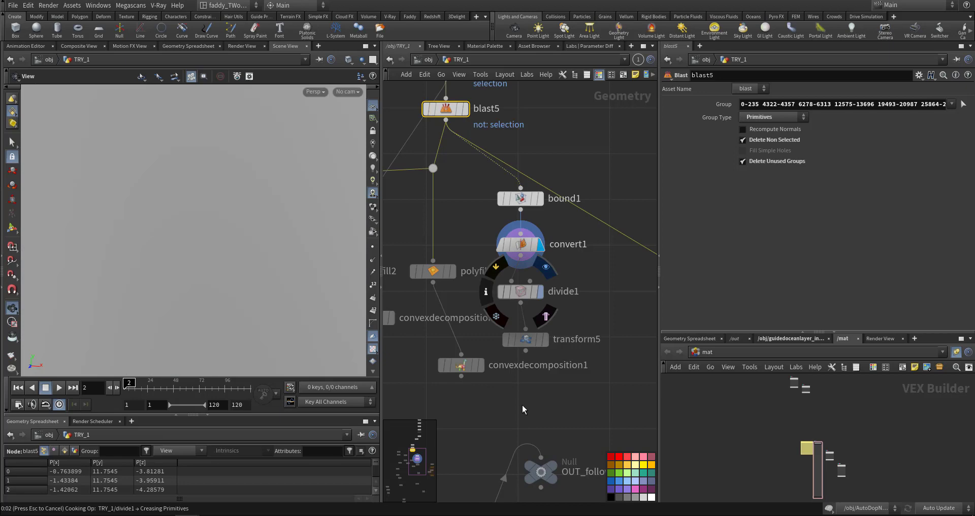
- Display grid1 and mountain1 in the ground branch and inspect the flat grid and its noise-displaced surface
scroll(538, 386, "down", 5)
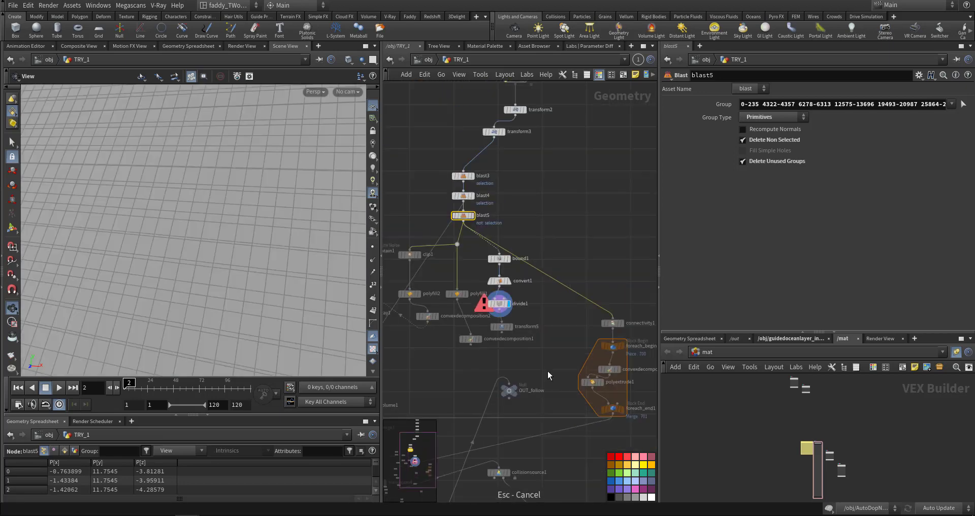
middle_click_drag(590, 359, 686, 372)
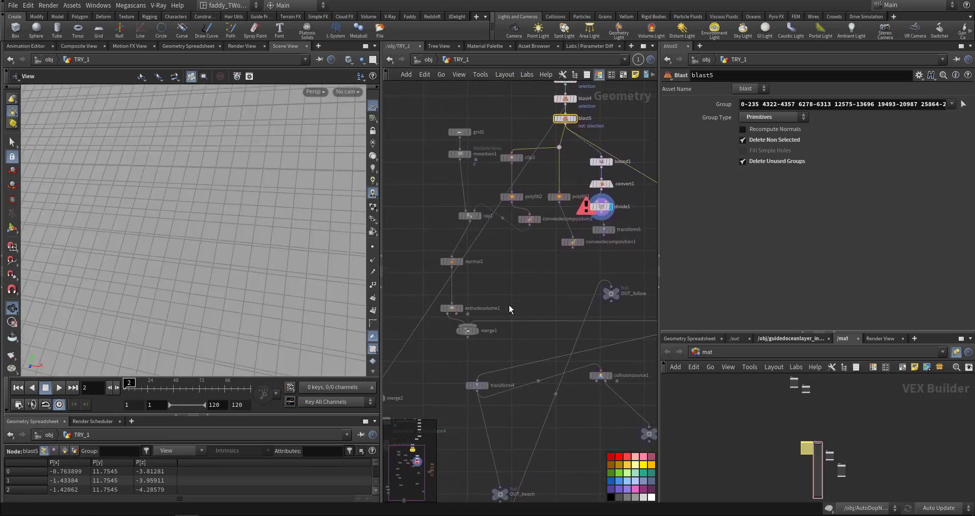
middle_click_drag(509, 305, 552, 371)
scroll(538, 329, "up", 2)
middle_click_drag(473, 199, 485, 247)
left_click(480, 193)
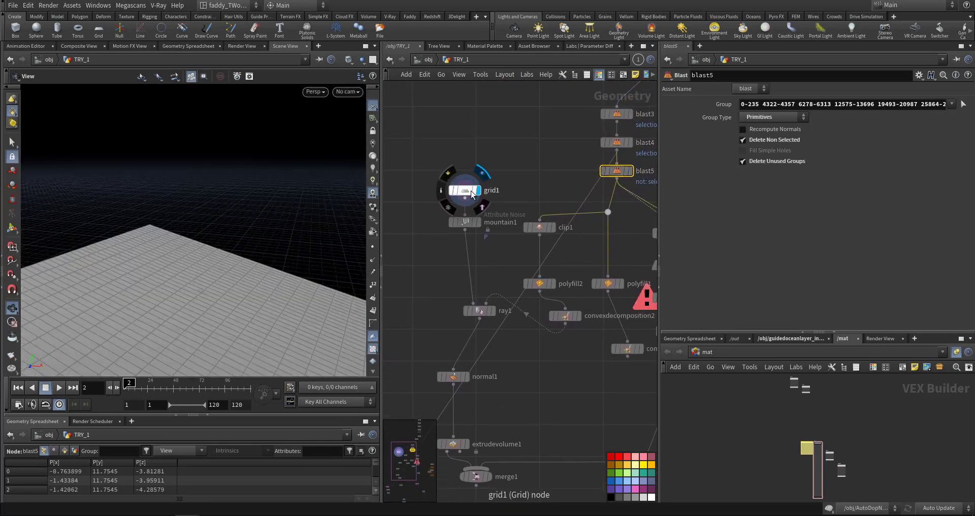
left_click(465, 191)
left_click_drag(196, 305, 336, 326)
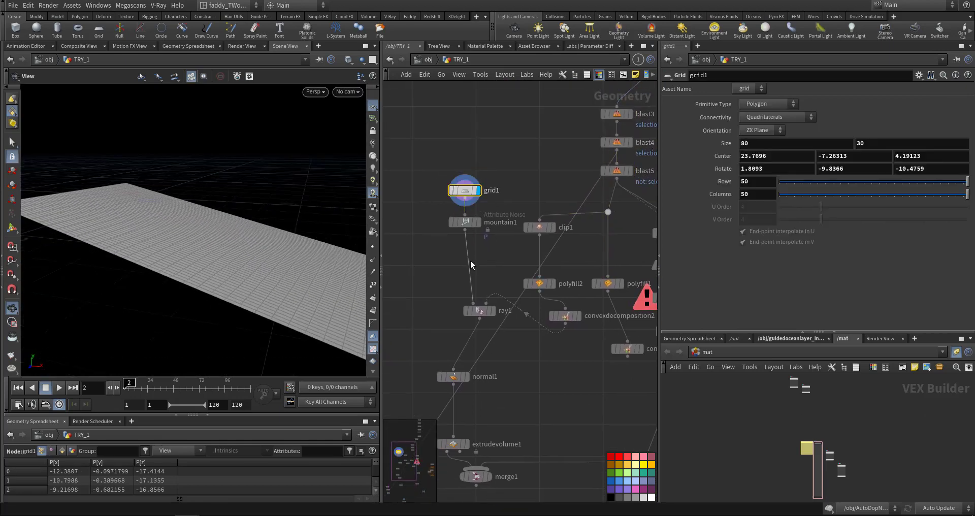
left_click(479, 222)
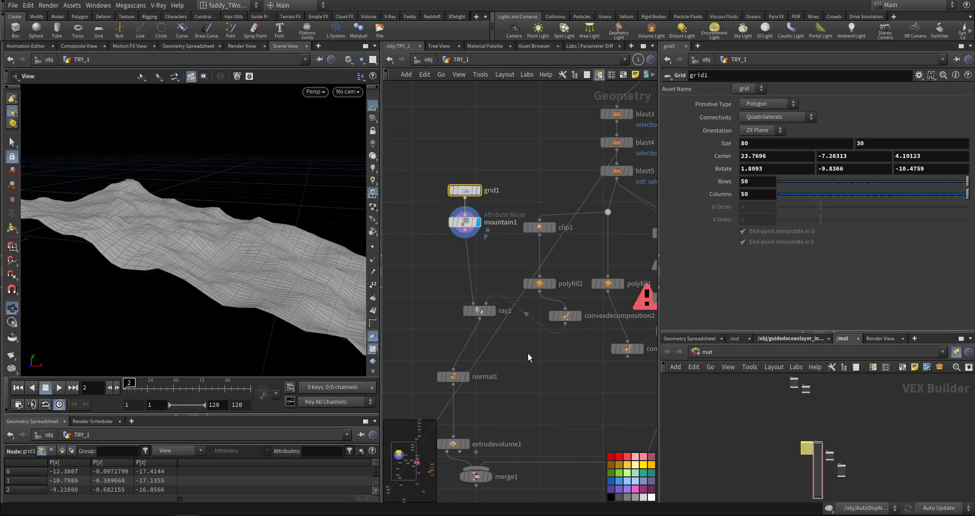
- Display merge1 below extrudevolume1 and inspect the ground combined with the castle's convex hulls
mouse_move(528, 357)
middle_mouse_down()
mouse_move(516, 292)
mouse_move(523, 279)
mouse_move(526, 300)
mouse_move(527, 238)
middle_mouse_up()
mouse_move(477, 308)
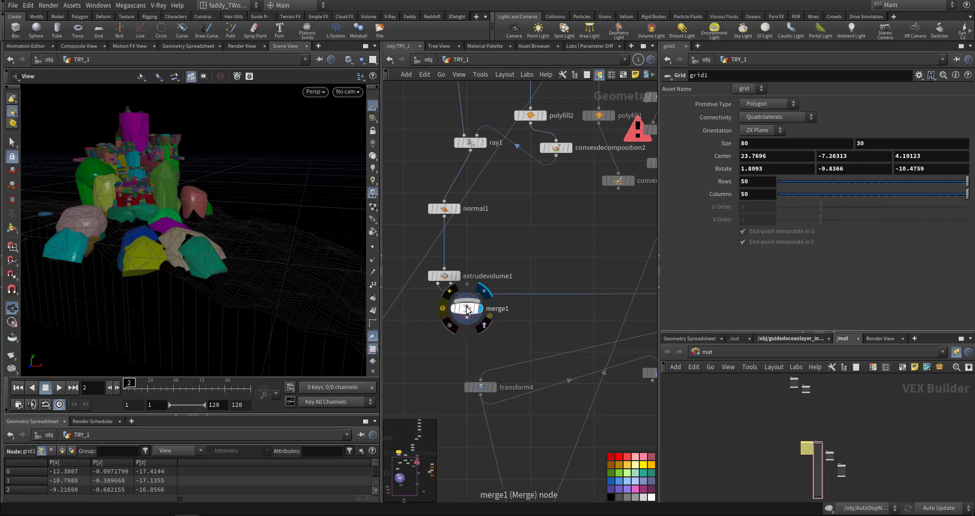
left_click(467, 308)
left_click_drag(216, 256, 106, 202)
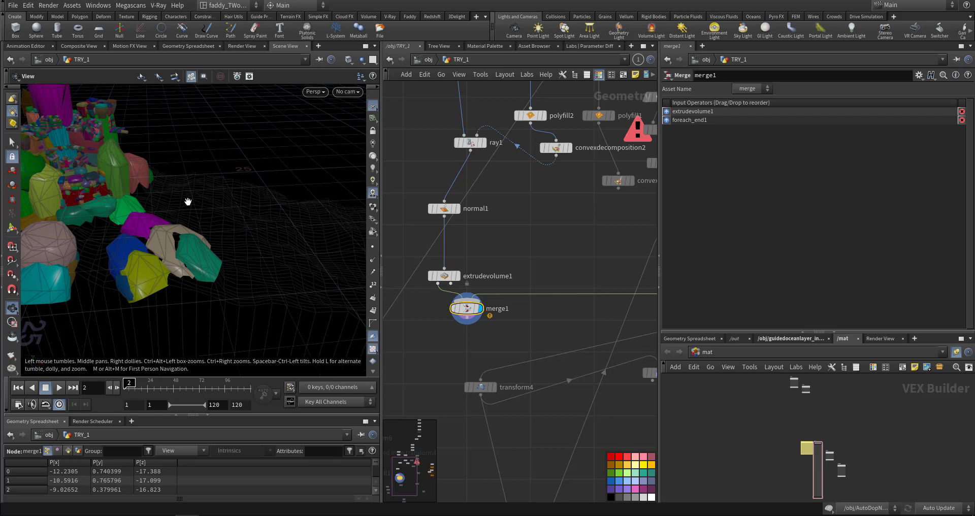
- Move the transform4, collisionsource1, vdb and OUT_beach node group beneath the for-each block
middle_click_drag(584, 367, 466, 291)
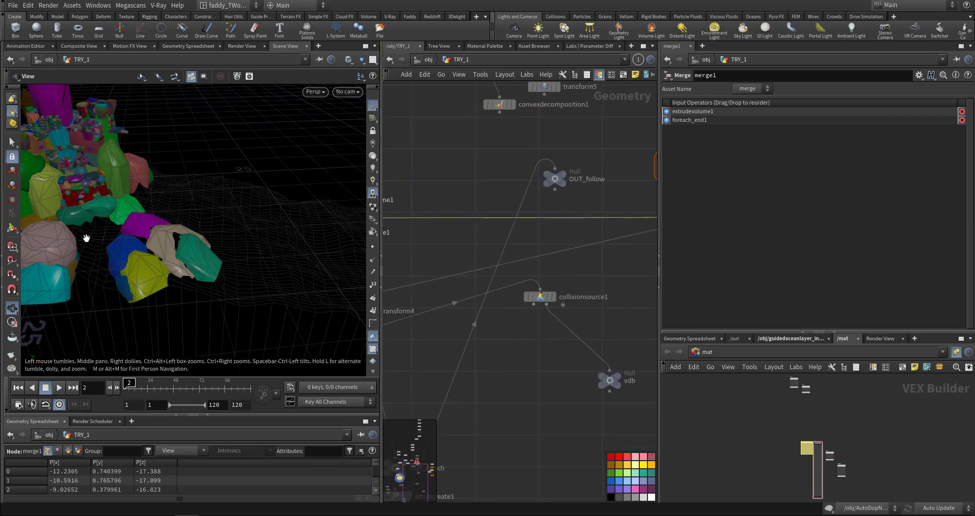
middle_click_drag(559, 412, 604, 343)
scroll(480, 325, "down", 3)
scroll(532, 303, "down", 3)
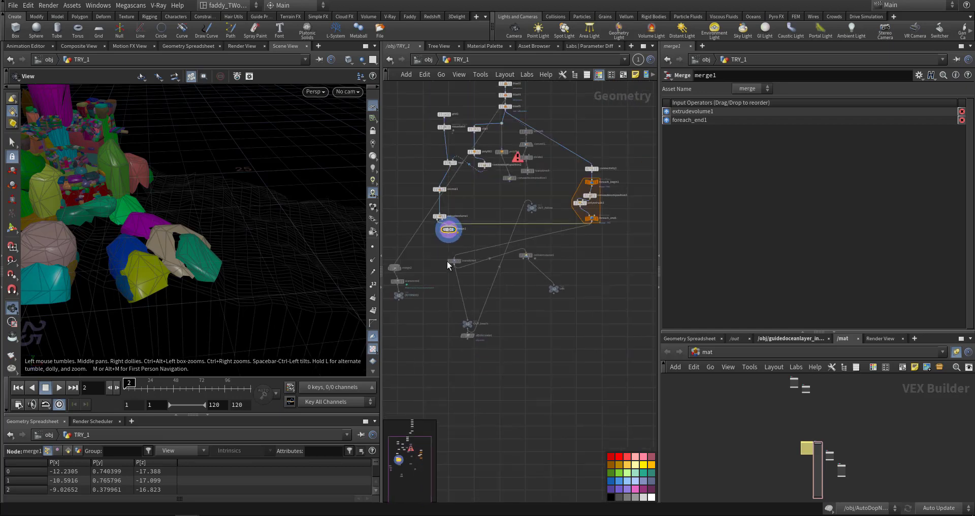
left_click_drag(531, 310, 570, 341)
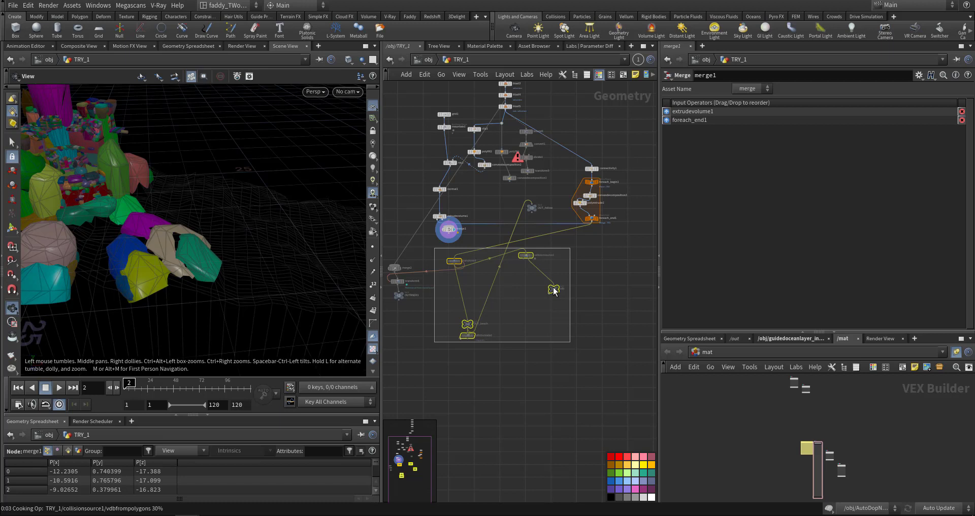
left_click_drag(555, 290, 621, 291)
middle_click_drag(586, 311, 468, 319)
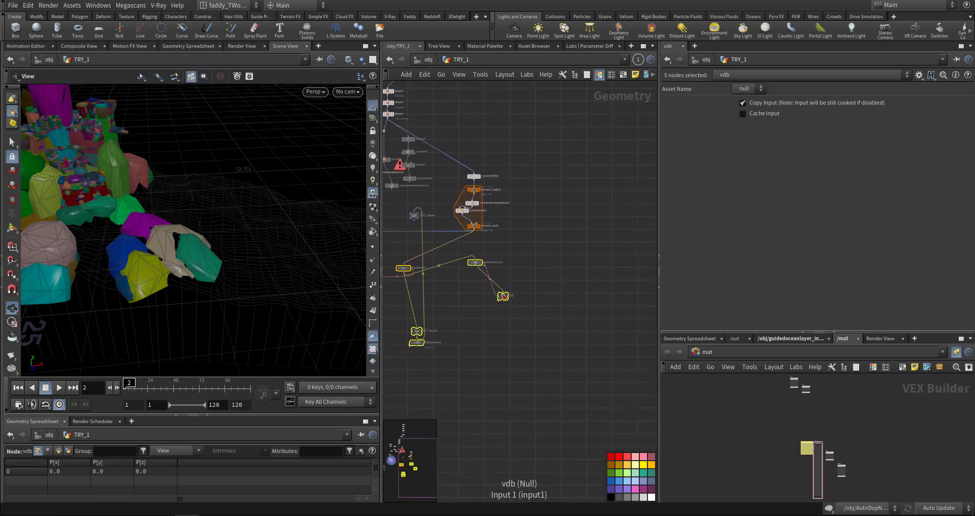
left_click_drag(503, 294, 569, 286)
- Reposition the OUT_follow null below the OUT_beach nodes and the vdb null under collisionsource1
left_click(448, 264)
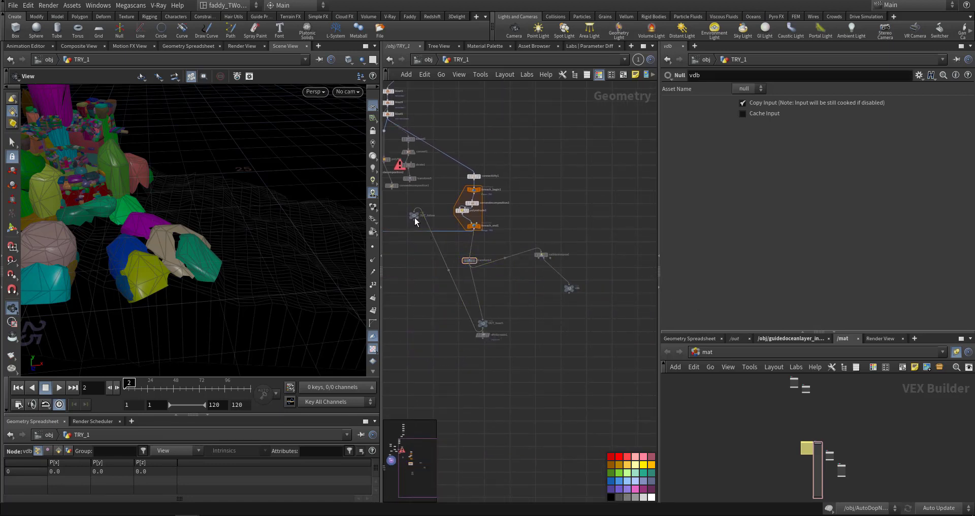
left_click_drag(415, 221, 488, 382)
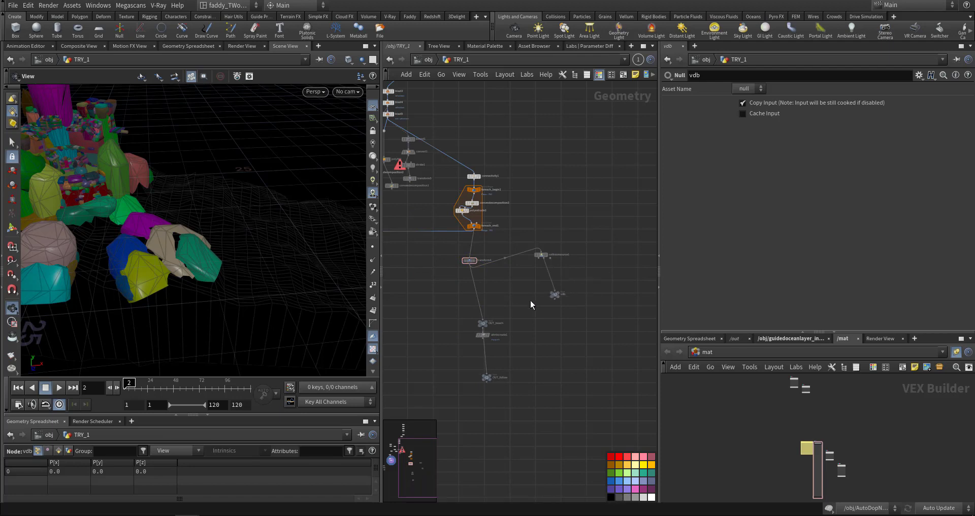
left_click_drag(554, 294, 518, 308)
- Display collisionsource1 and the vdb null, and inspect the castle's collision volume from different sides
scroll(531, 266, "up", 4)
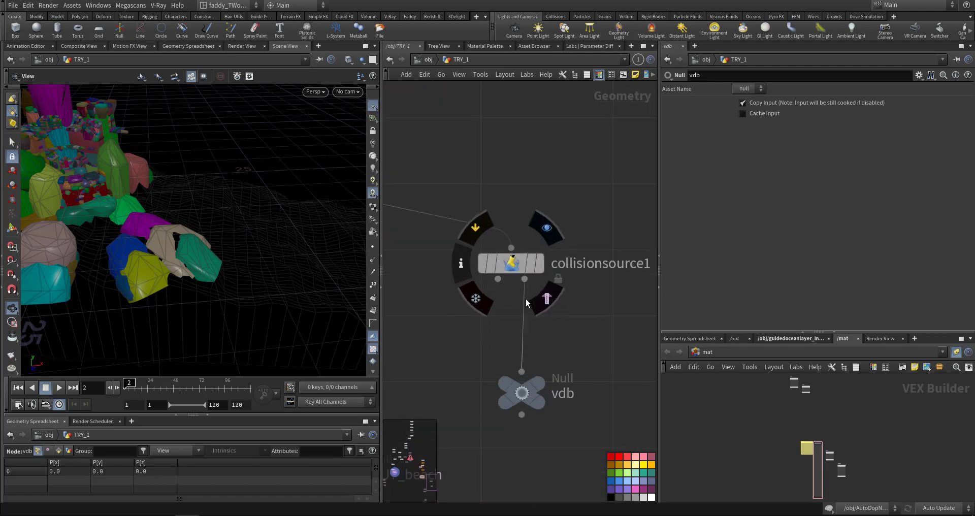
left_click(544, 270)
scroll(508, 411, "up", 3)
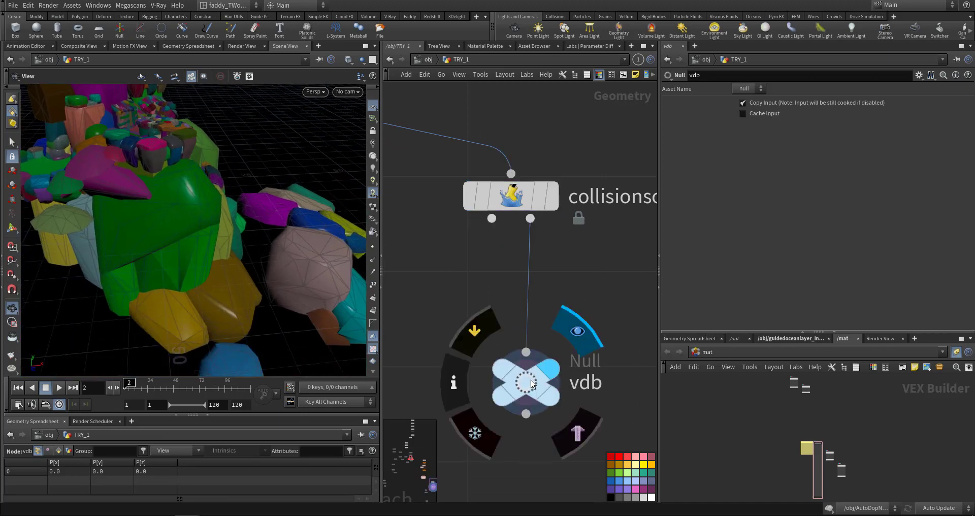
left_click(531, 380)
right_click_drag(251, 269, 181, 248)
left_click_drag(181, 248, 286, 267)
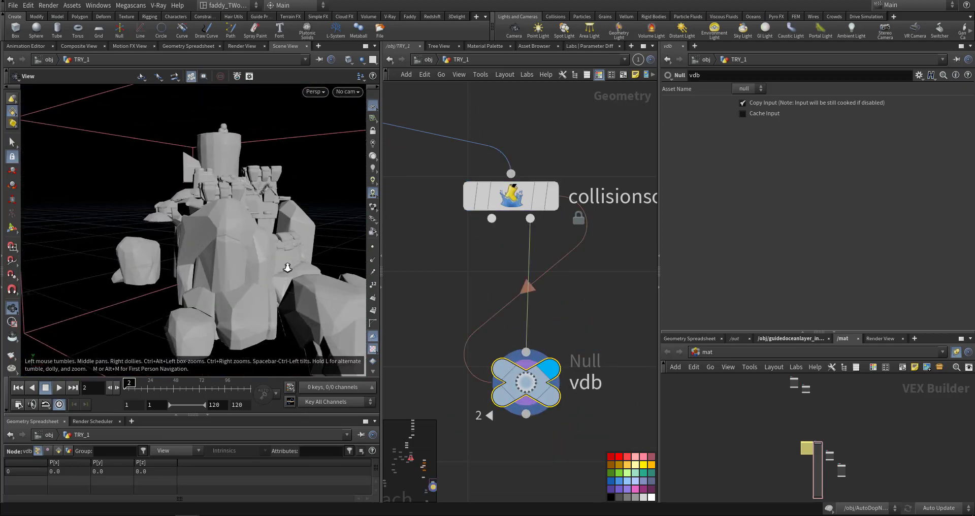
right_click_drag(286, 268, 323, 254)
middle_click_drag(323, 254, 228, 287)
- Return to the render branch below merge2 and display the OUTRNDll1 null
scroll(214, 286, "down", 5)
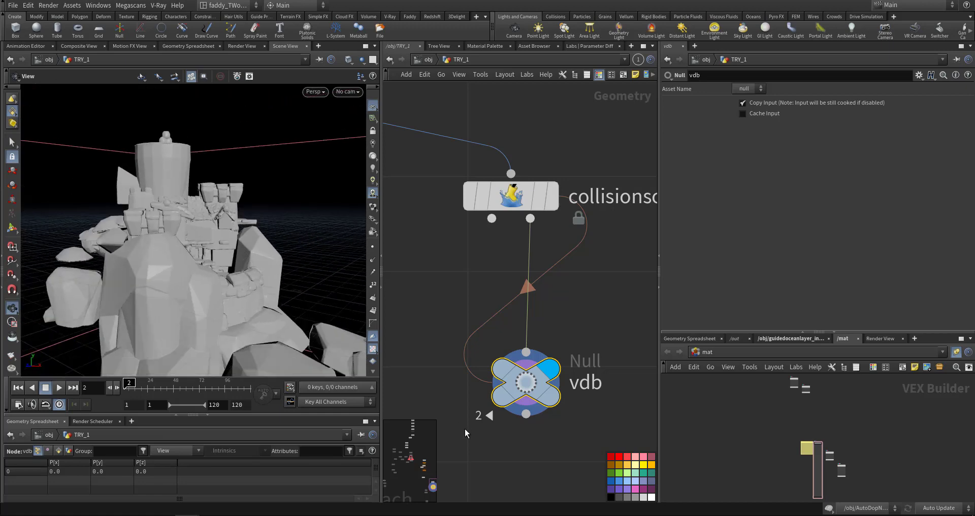
scroll(587, 353, "down", 6)
middle_click_drag(560, 489, 603, 300)
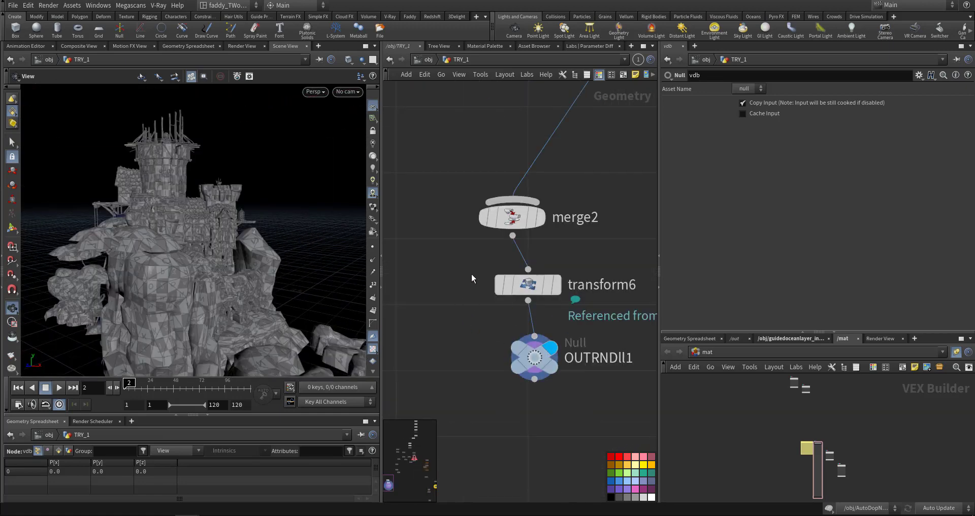
- Show the castle with its materials in the viewport and return to the object-level network
middle_click_drag(446, 218, 457, 234)
left_click(376, 210)
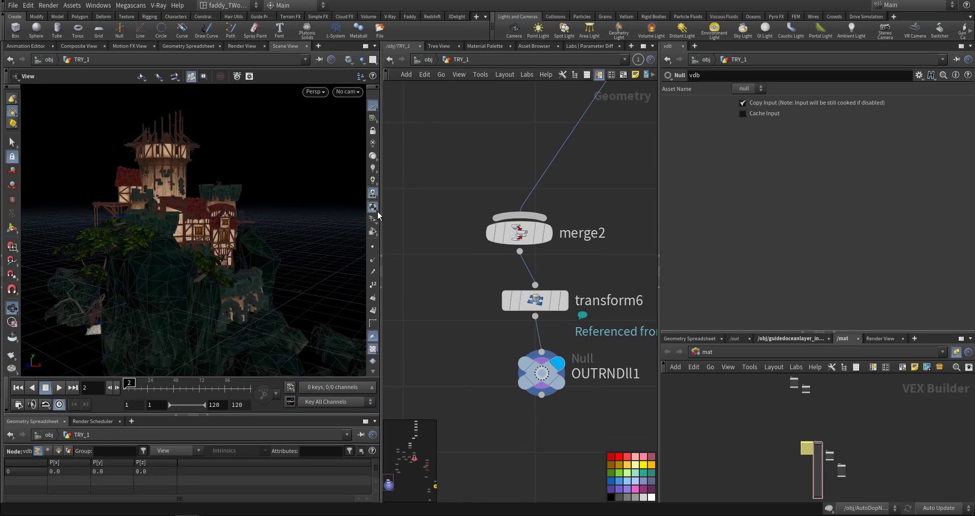
left_click(428, 60)
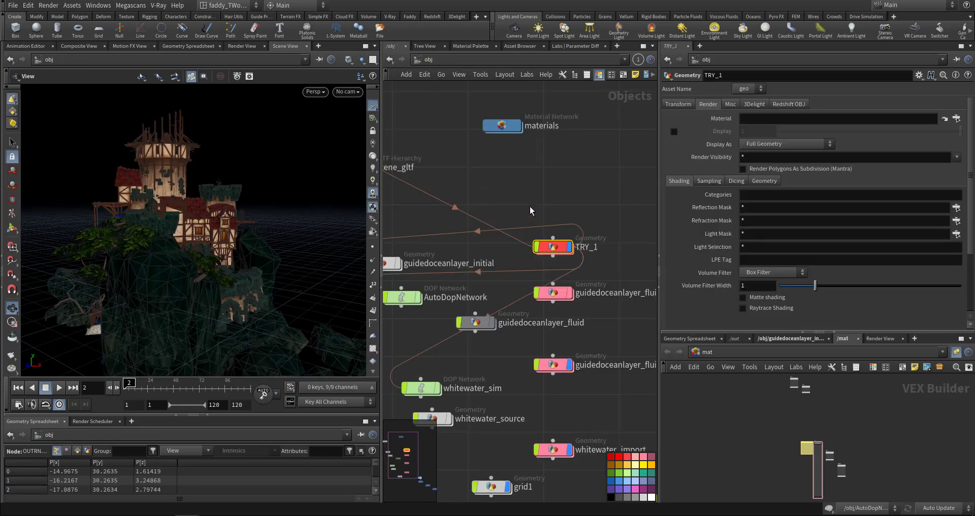
- Show the Oceans shelf tools and look over the guided ocean layer and whitewater objects, selecting whitewater_import
middle_click_drag(547, 216, 545, 156)
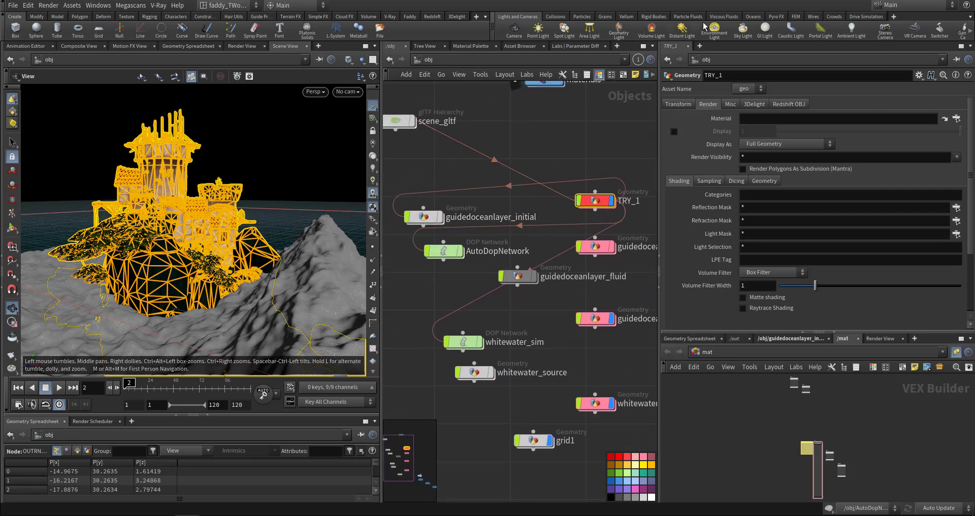
left_click(752, 17)
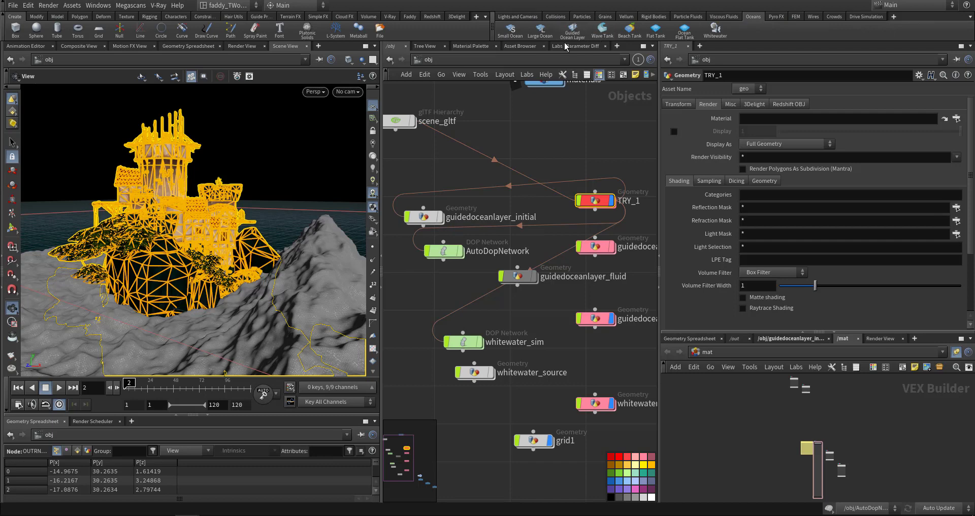
middle_click_drag(526, 129, 475, 90)
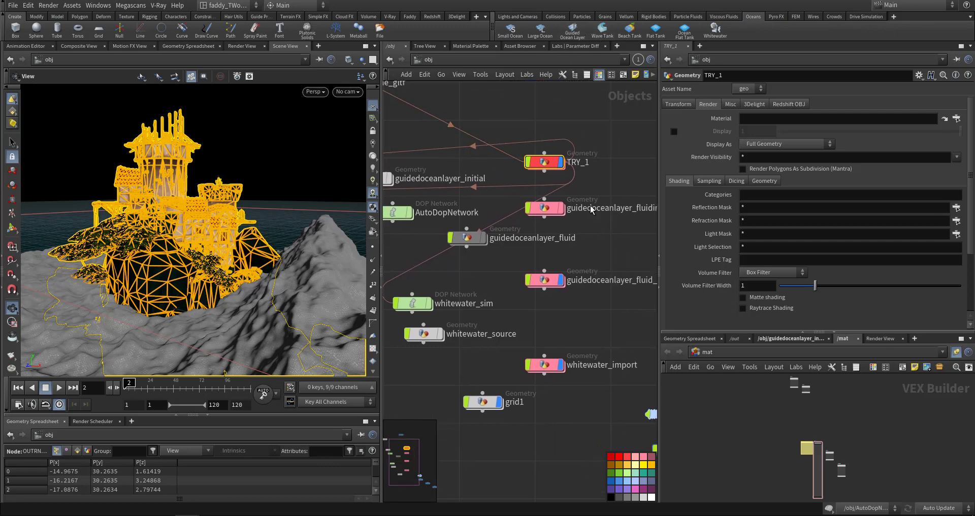
middle_click_drag(540, 312, 513, 246)
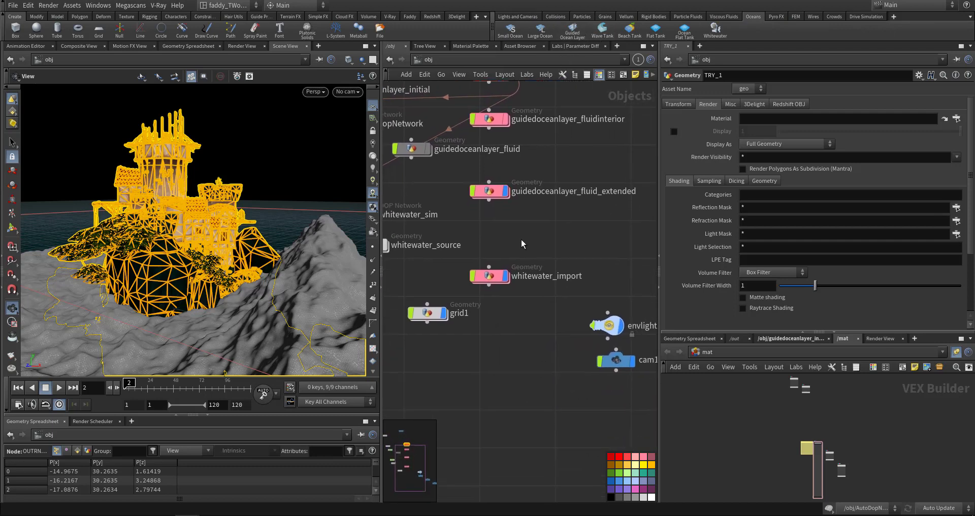
left_click(489, 275)
middle_click_drag(549, 161, 604, 251)
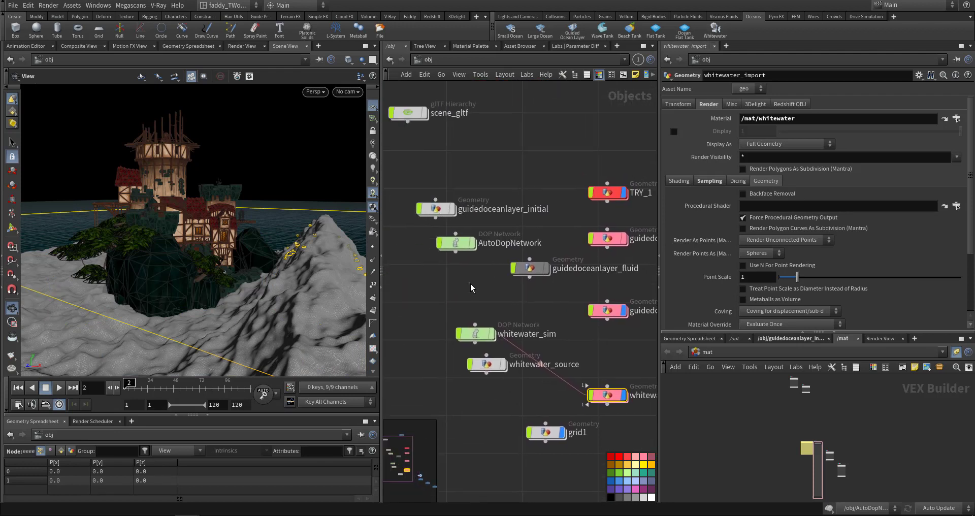
- Enter the guidedoceanlayer_initial network and return the timeline to frame 1
left_click(472, 284)
middle_click_drag(477, 286, 469, 314)
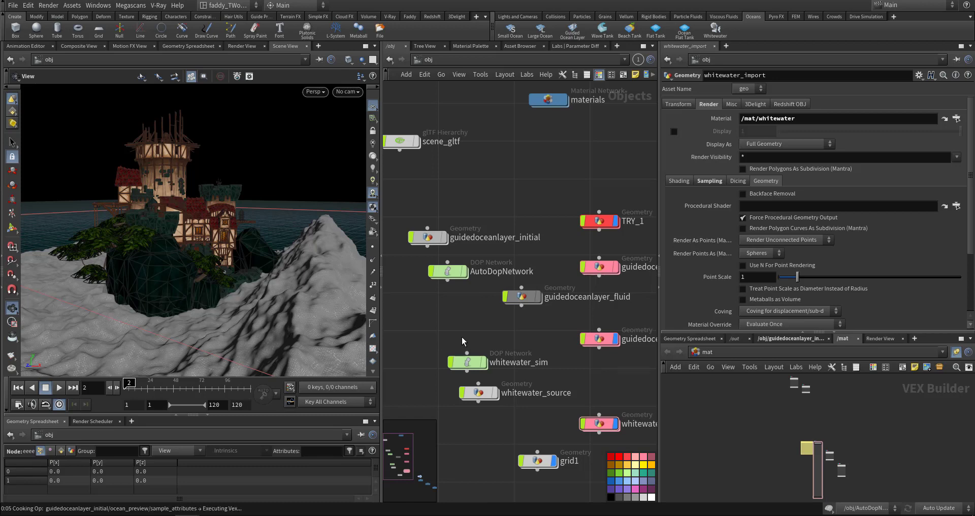
middle_click_drag(436, 331, 512, 357)
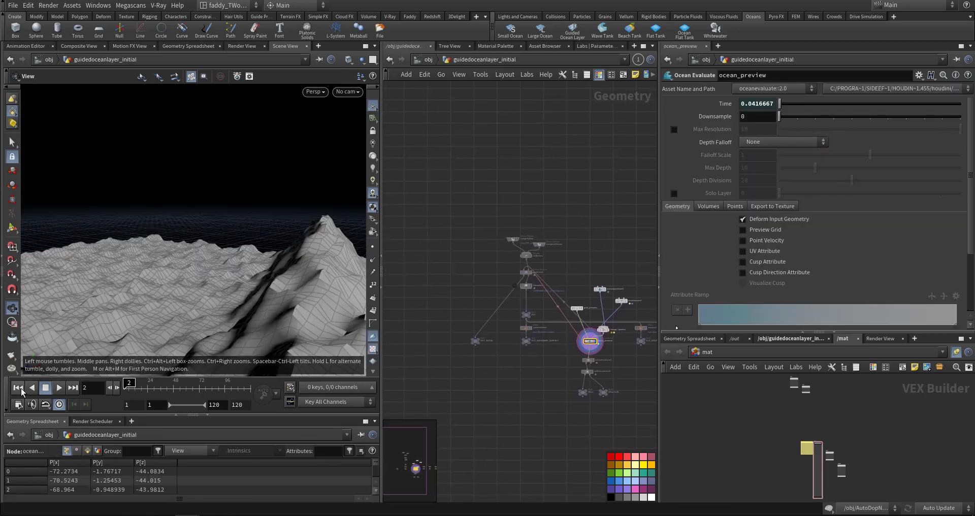
key("ctrl+Up")
- Move the nine ocean preview nodes, from the spectra down to the wave nulls, to the opposite side of the wavetank chain
middle_click_drag(492, 393, 429, 359)
middle_click_drag(520, 400, 516, 441)
scroll(564, 383, "up", 2)
middle_click_drag(566, 381, 591, 383)
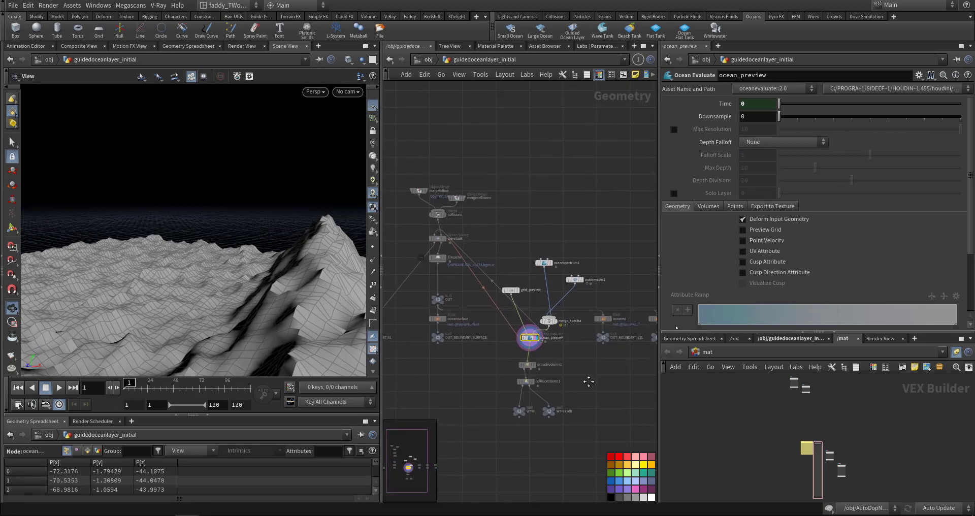
scroll(588, 384, "up", 1)
scroll(587, 384, "down", 2)
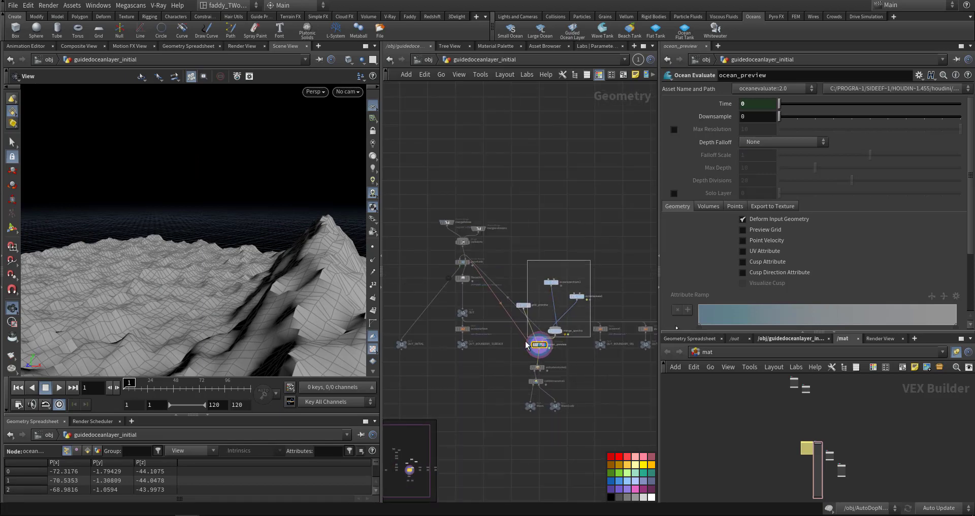
left_click_drag(526, 341, 507, 422)
middle_click_drag(510, 427, 560, 422)
scroll(559, 422, "down", 2)
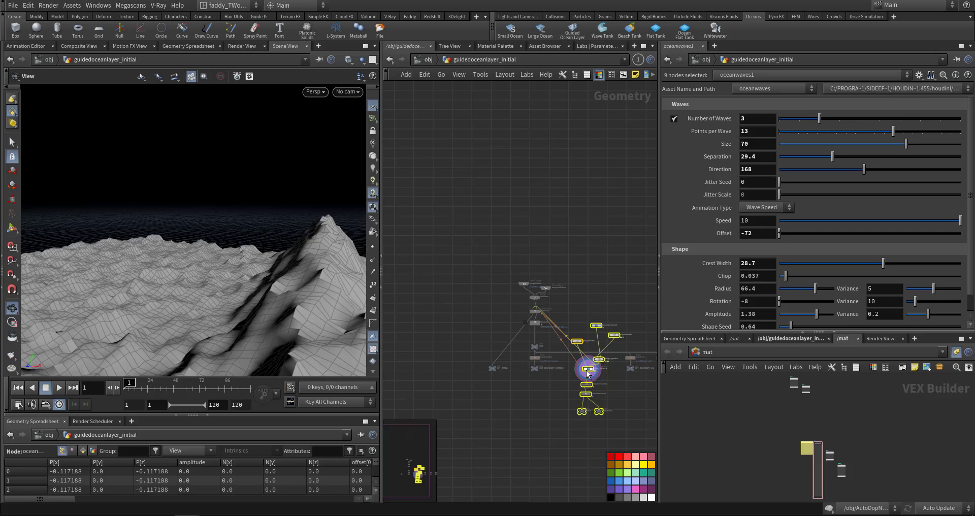
left_click_drag(586, 369, 461, 310)
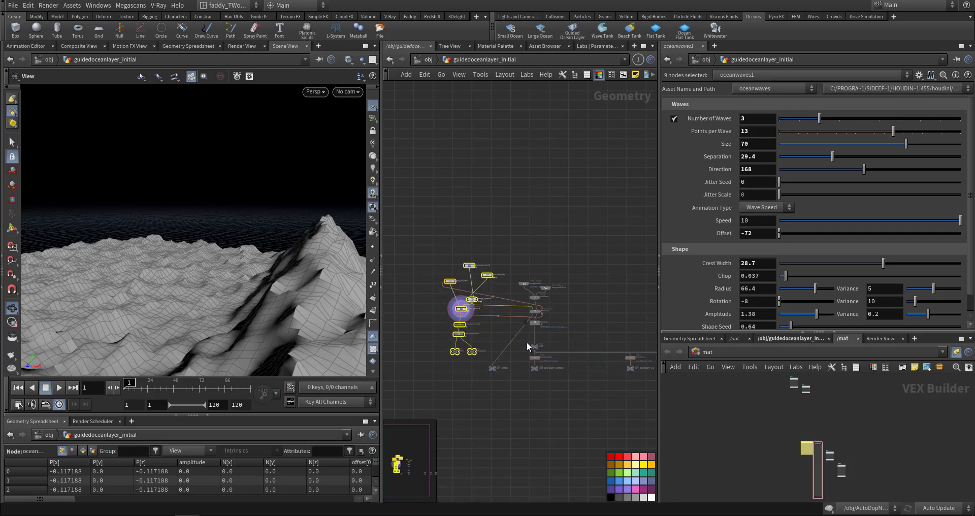
left_click(554, 377)
- Reposition the oceanwaves1 and oceanspectrum1 nodes closer to merge_spectra
middle_click_drag(573, 397, 617, 414)
scroll(519, 334, "up", 7)
mouse_move(558, 342)
middle_mouse_down()
mouse_move(618, 319)
mouse_move(572, 354)
middle_mouse_up()
scroll(264, 320, "down", 5)
middle_click_drag(222, 322, 209, 277)
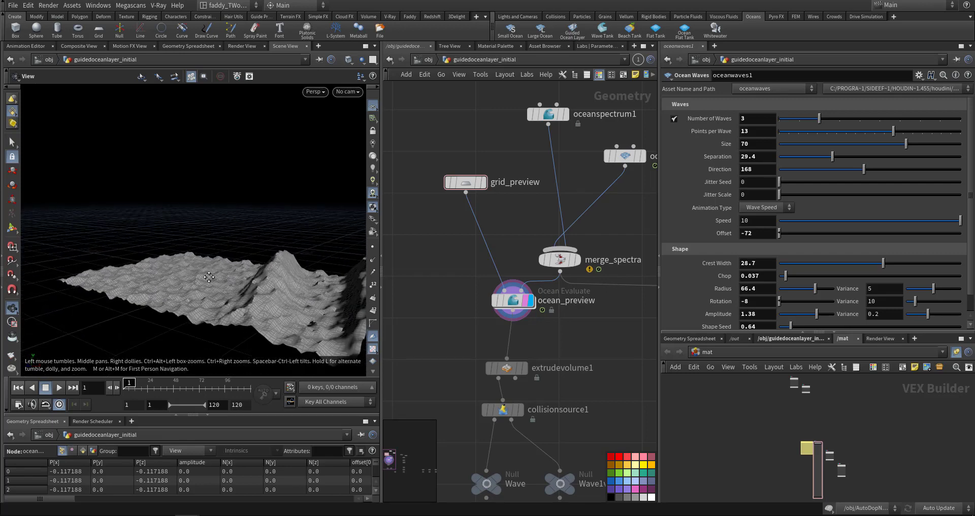
scroll(209, 277, "down", 2)
middle_click_drag(584, 177, 585, 220)
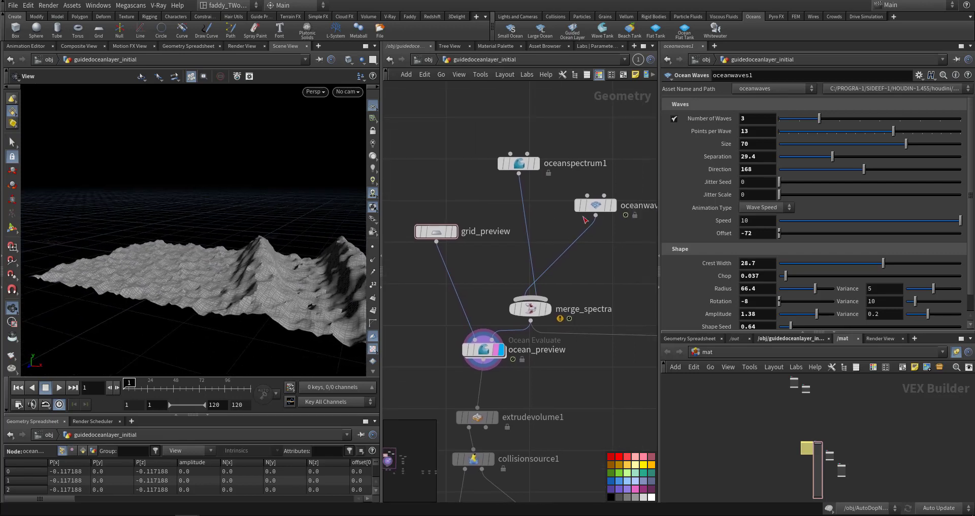
mouse_move(591, 210)
left_mouse_down()
mouse_move(473, 192)
mouse_move(597, 221)
left_mouse_up()
left_click_drag(518, 168, 496, 204)
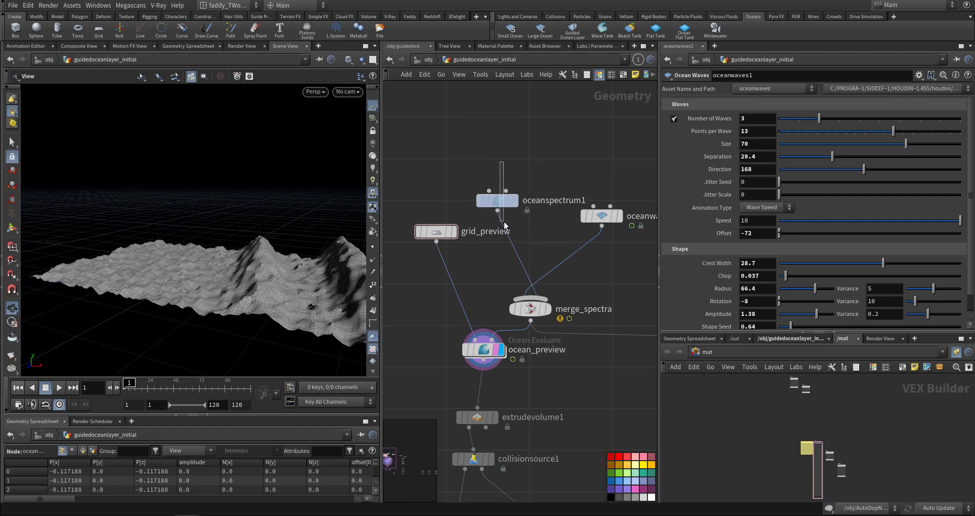
- Play the ocean preview with oceanwaves1 bypassed, and compare it with oceanwaves1 enabled again
left_click(571, 214)
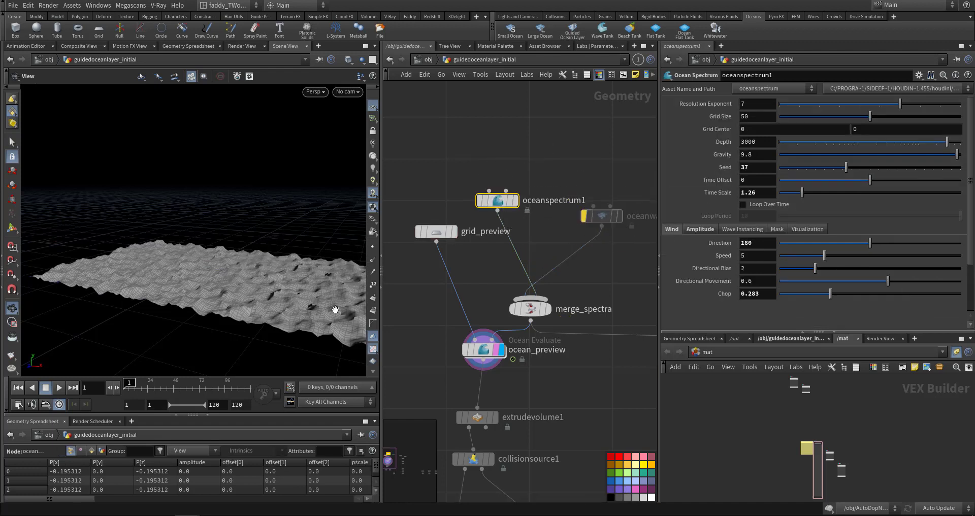
left_click(59, 388)
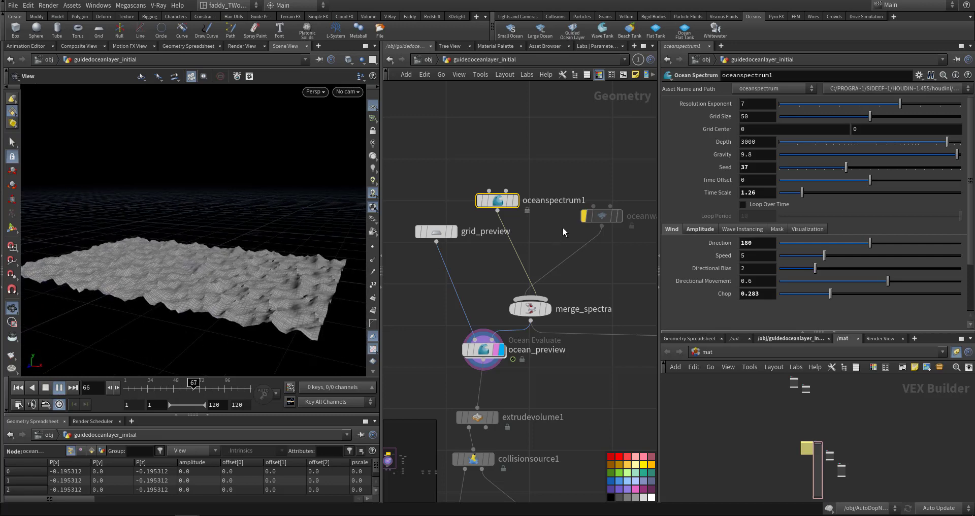
left_click(572, 214)
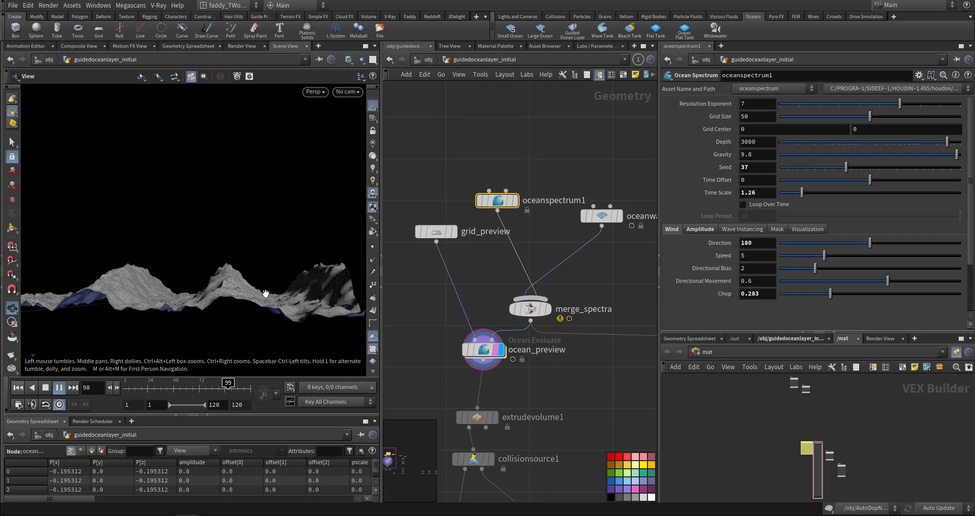
mouse_move(272, 290)
left_mouse_down()
mouse_move(228, 289)
mouse_move(271, 292)
left_mouse_up()
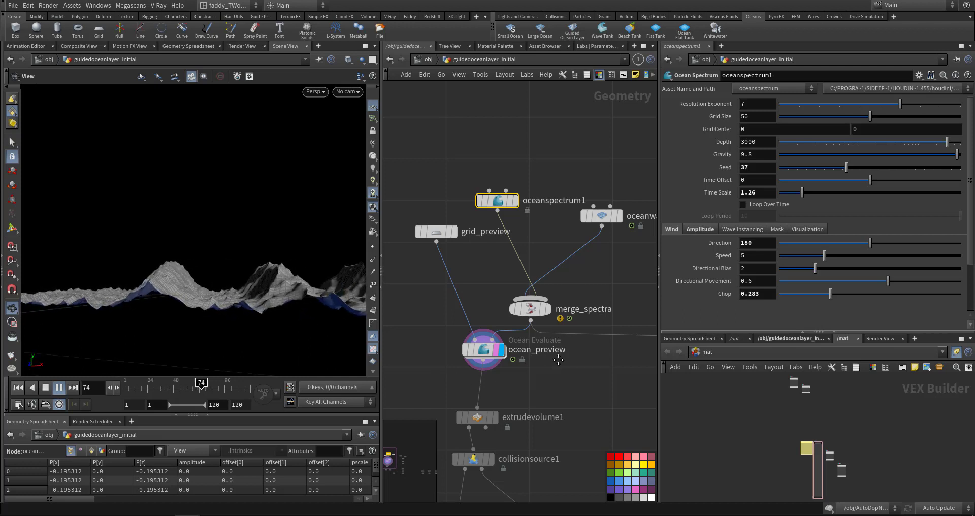
- Stop at frame 1, display extrudevolume1 and inspect the extruded ocean surface
middle_click_drag(558, 359, 563, 301)
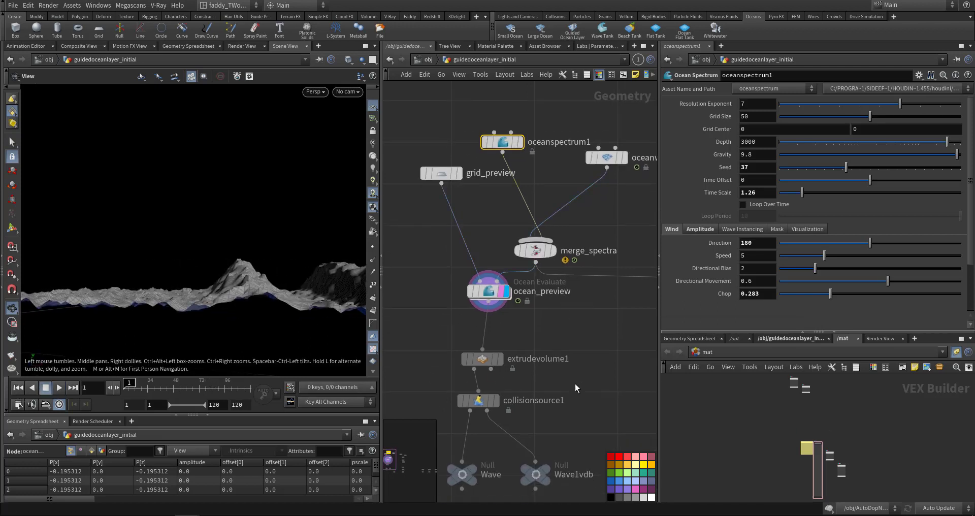
middle_click_drag(575, 383, 595, 328)
scroll(595, 328, "down", 2)
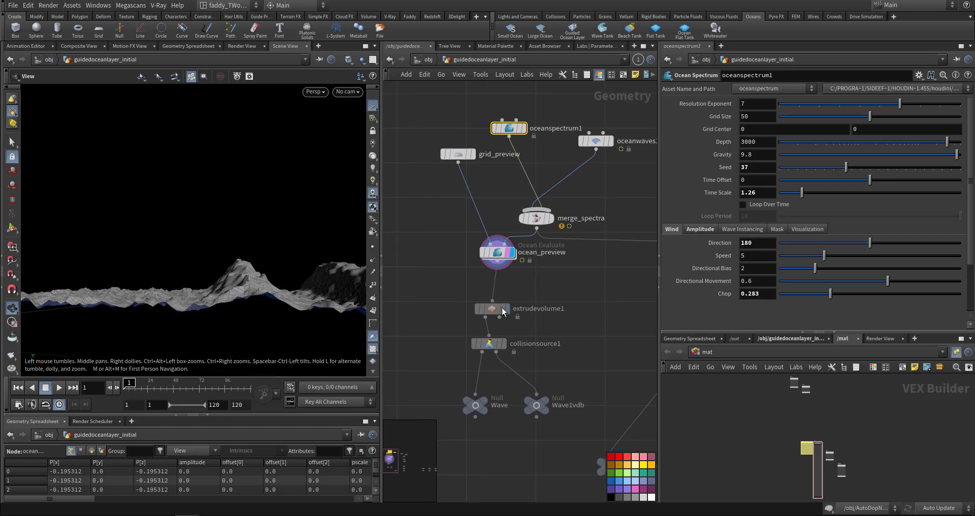
left_click(494, 307)
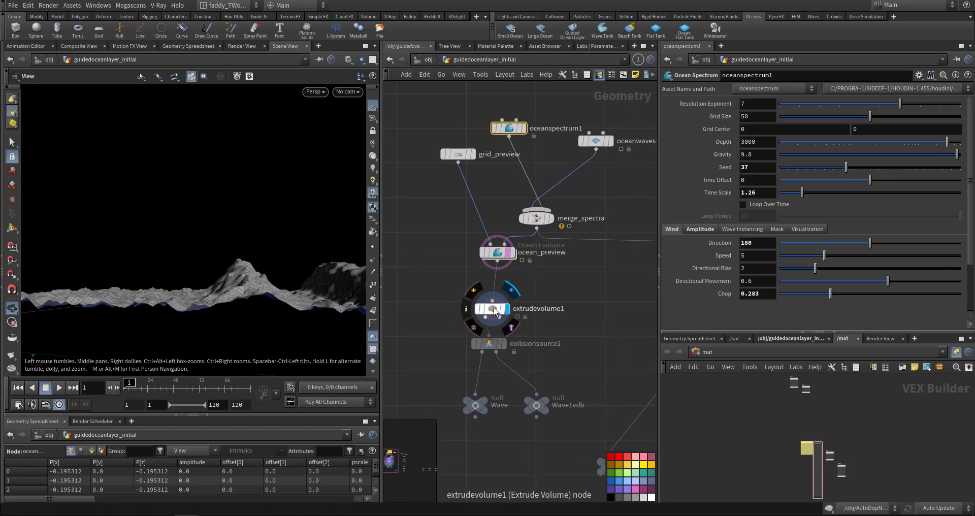
left_click_drag(321, 308, 318, 299)
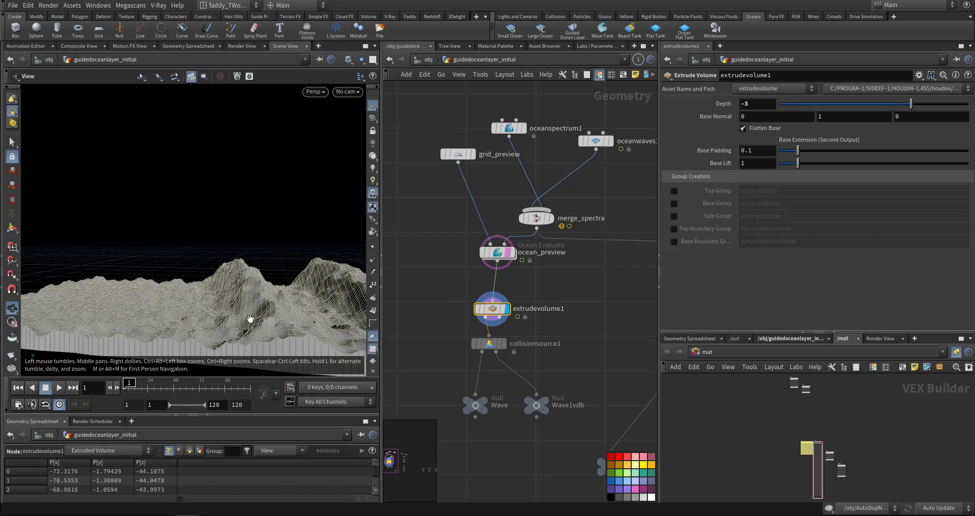
- Display the collisionsource1 node below extrudevolume1 and examine its collision settings
left_click(503, 343)
left_click(491, 344)
middle_click_drag(552, 374, 517, 331)
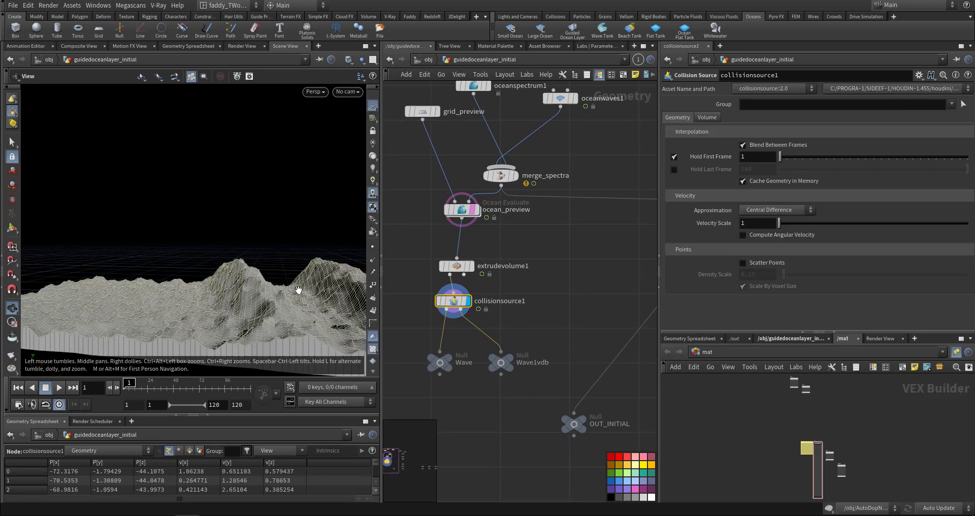
- Display the collisions merge of mergefollow and mergecollisions, and inspect the castle together with the waves
middle_click_drag(578, 327, 459, 350)
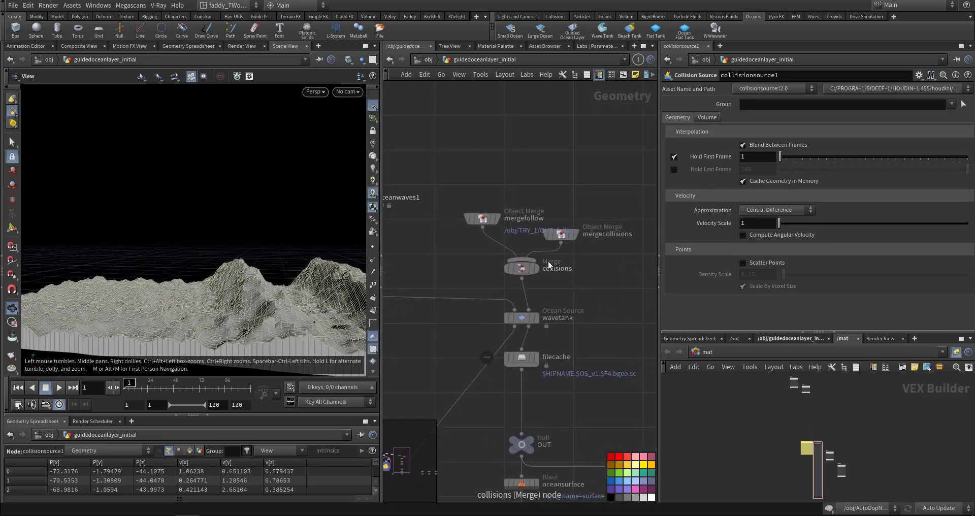
left_click(538, 269)
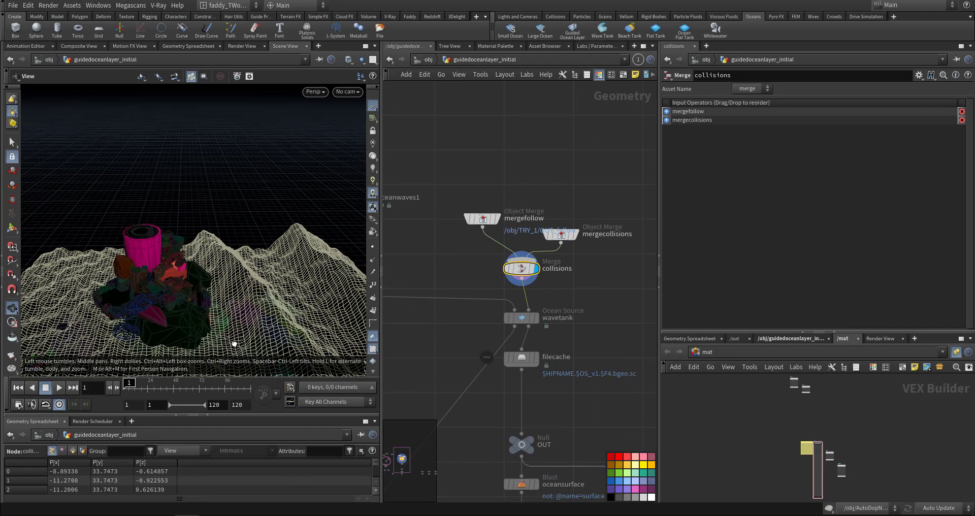
middle_click_drag(440, 375, 448, 312)
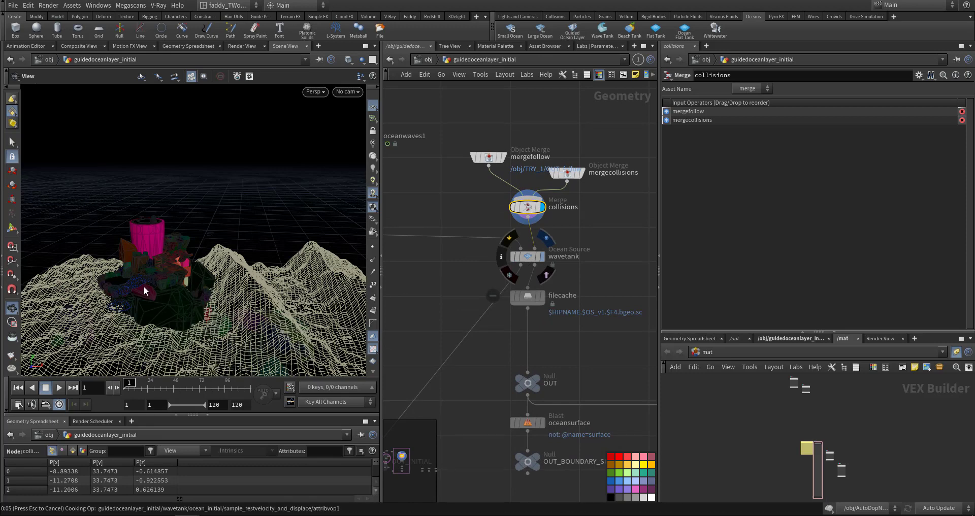
- Display the wavetank ocean source and inspect its particle layer around the castle cutout from different sides
left_click(528, 256)
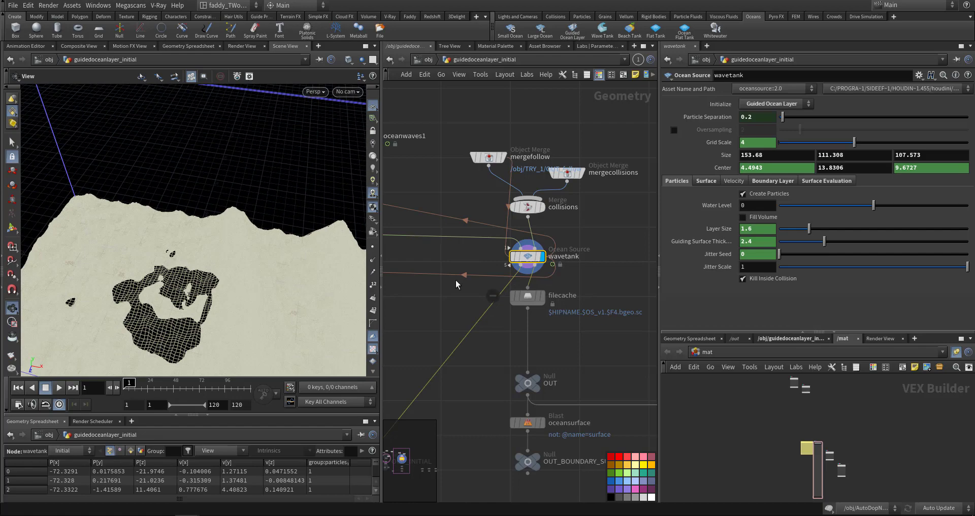
mouse_move(541, 263)
left_click(550, 278)
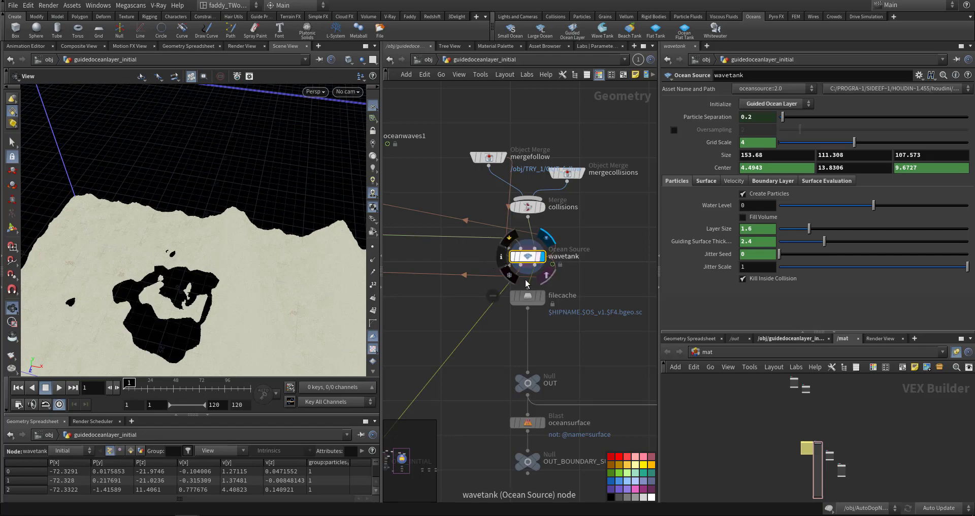
right_click_drag(108, 320, 261, 311)
left_click_drag(246, 331, 283, 275)
left_click_drag(207, 314, 129, 221)
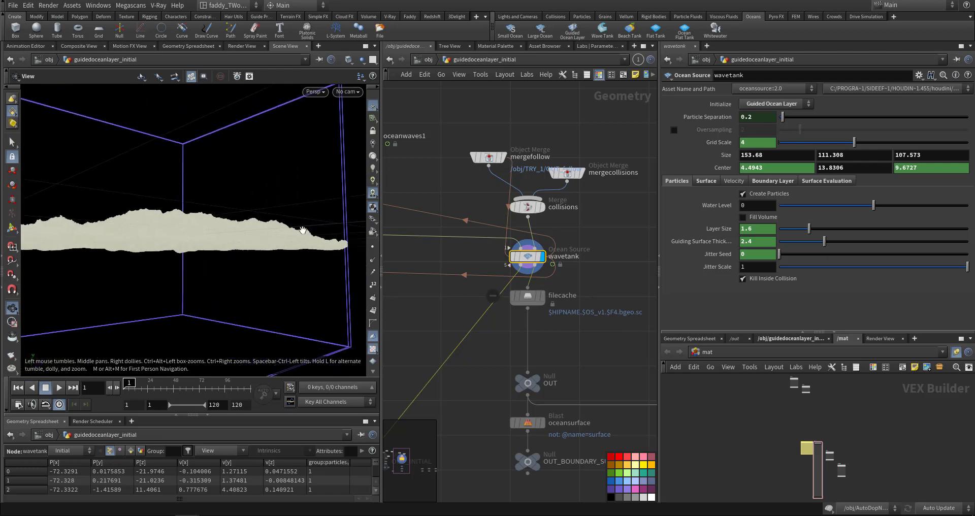
left_click_drag(214, 268, 267, 209)
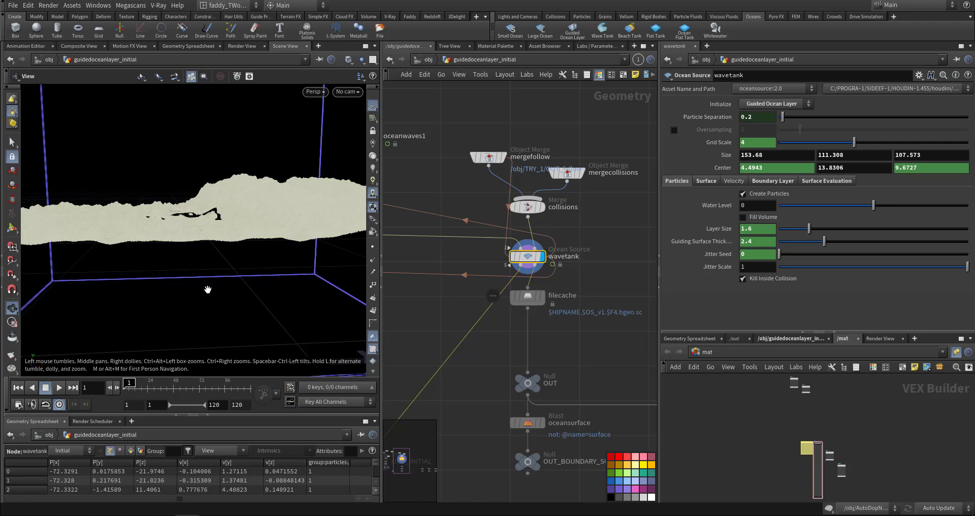
left_click_drag(208, 290, 213, 286)
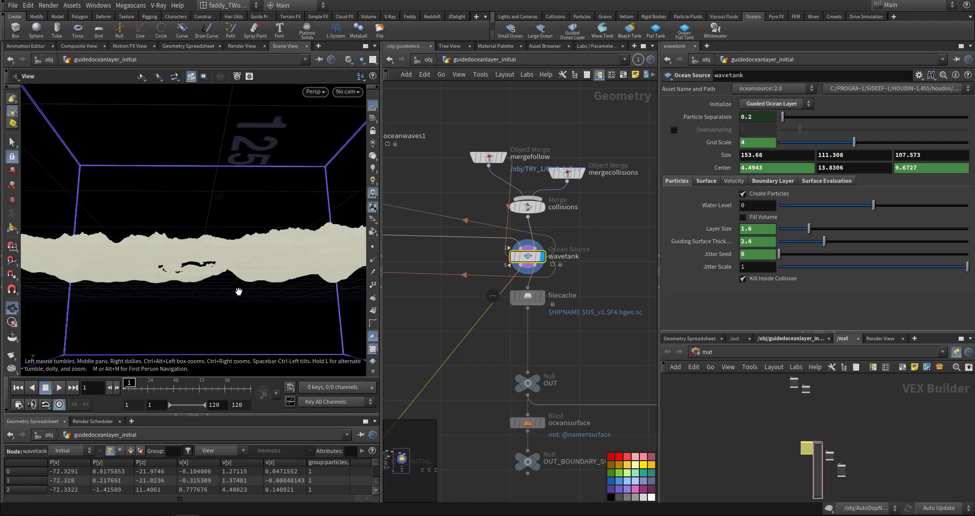
left_click_drag(238, 210, 193, 278)
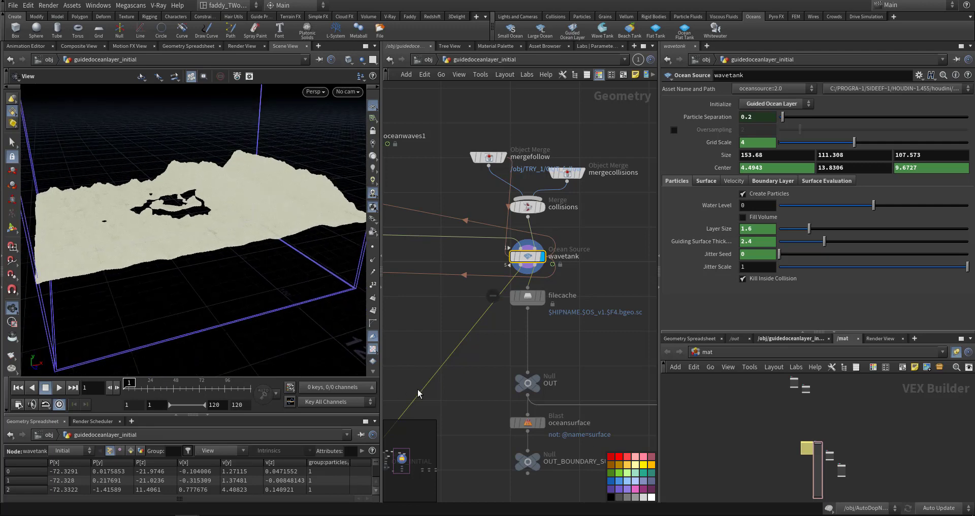
- Go along the blast output branches and select the OUT_GUIDING_SURFACE null
middle_click_drag(612, 354, 461, 260)
left_click_drag(592, 361, 550, 318)
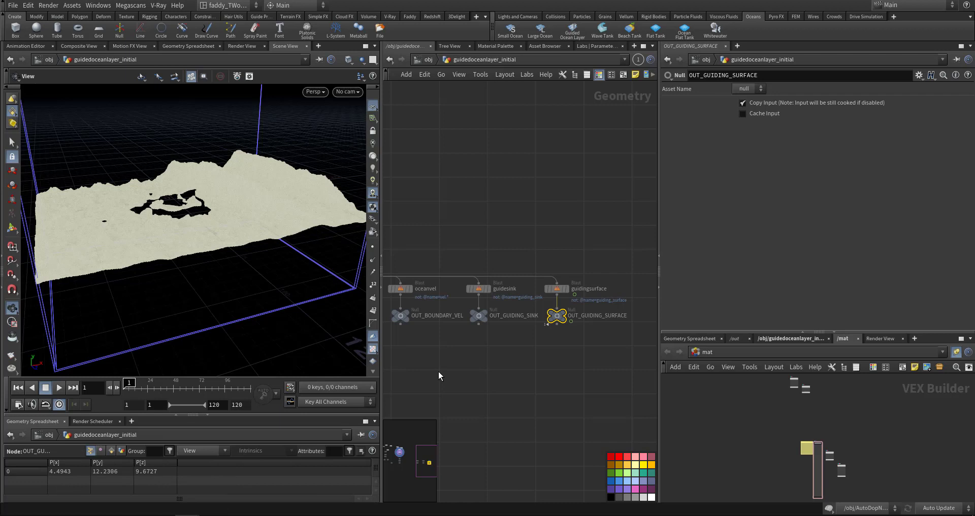
- Display the OUT_BOUNDARY_SURFACE null followed by OUT_INITIAL, and examine the geometry information of both
middle_click_drag(437, 371, 554, 355)
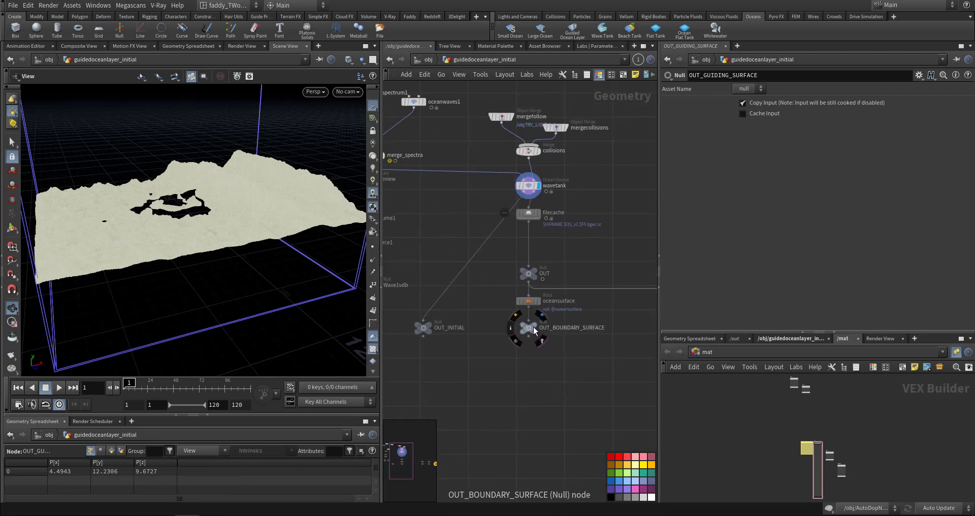
left_click(542, 320)
middle_click_drag(550, 319, 617, 323)
middle_click(595, 330)
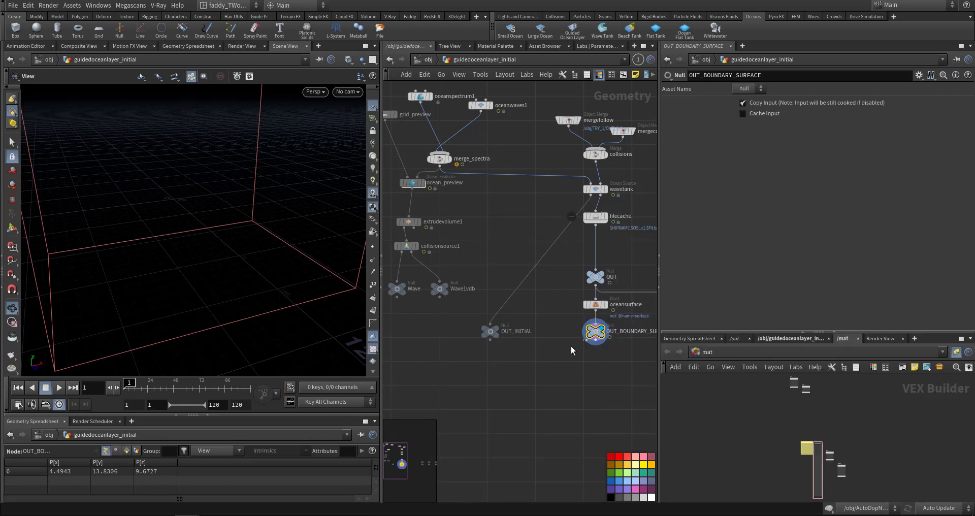
left_click(503, 319)
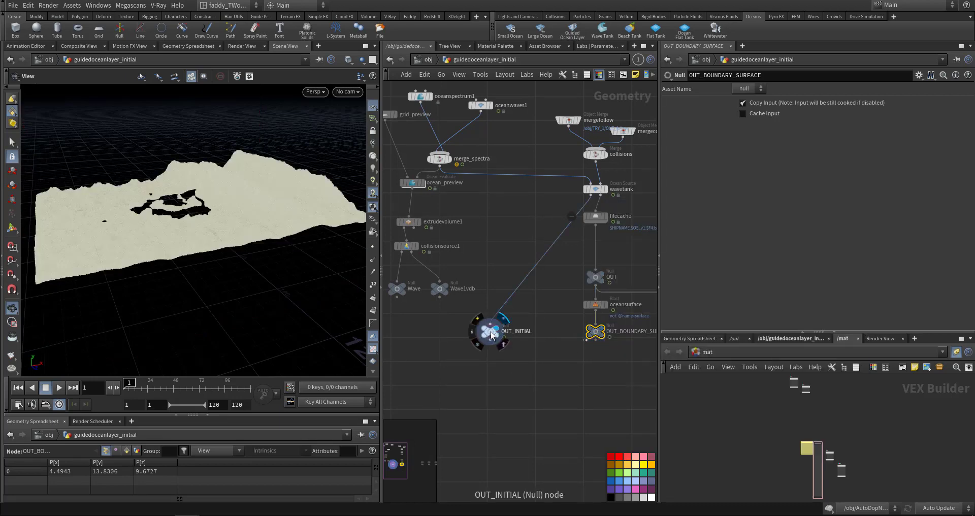
middle_click(490, 330)
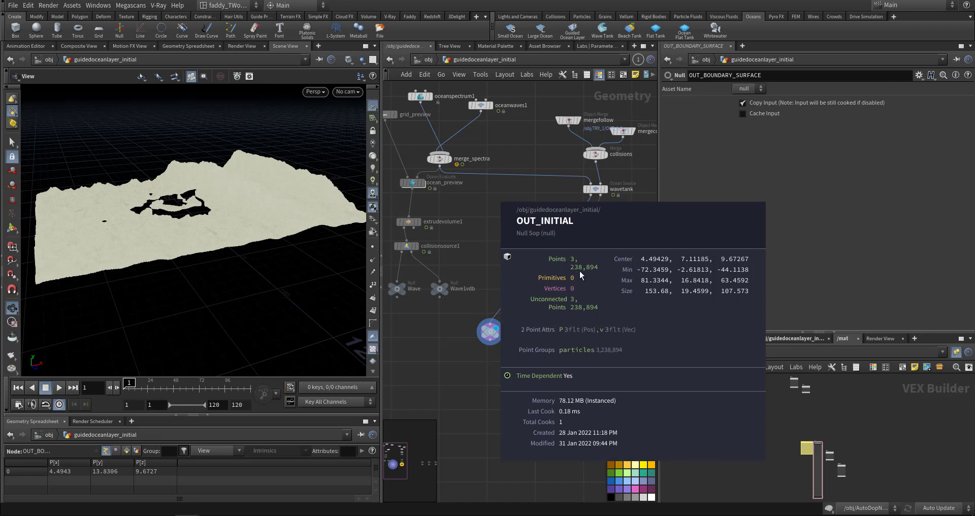
- Select the wavetank ocean source, keep Guided Ocean Layer as its initialization type, and examine its boundary layer settings
middle_click_drag(500, 384, 440, 411)
left_click_drag(485, 215, 616, 220)
left_click(782, 105)
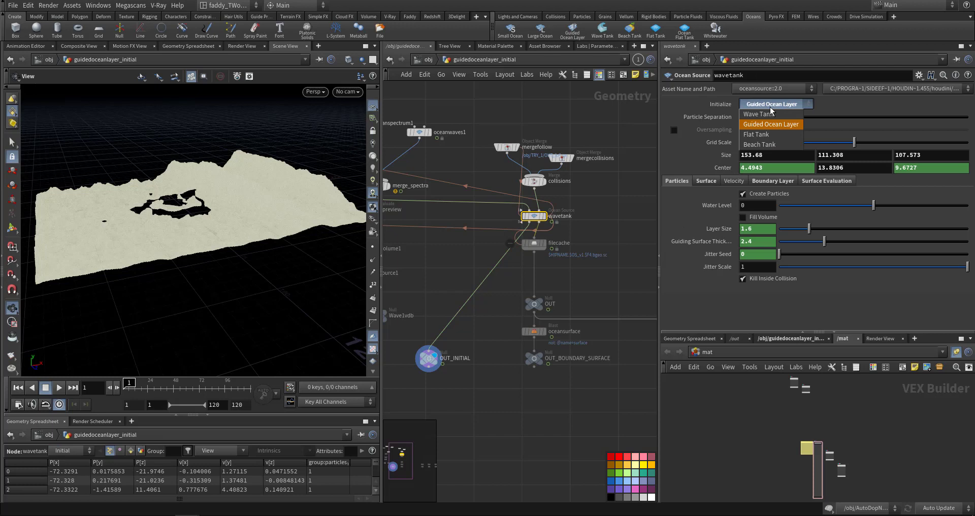
left_click(770, 125)
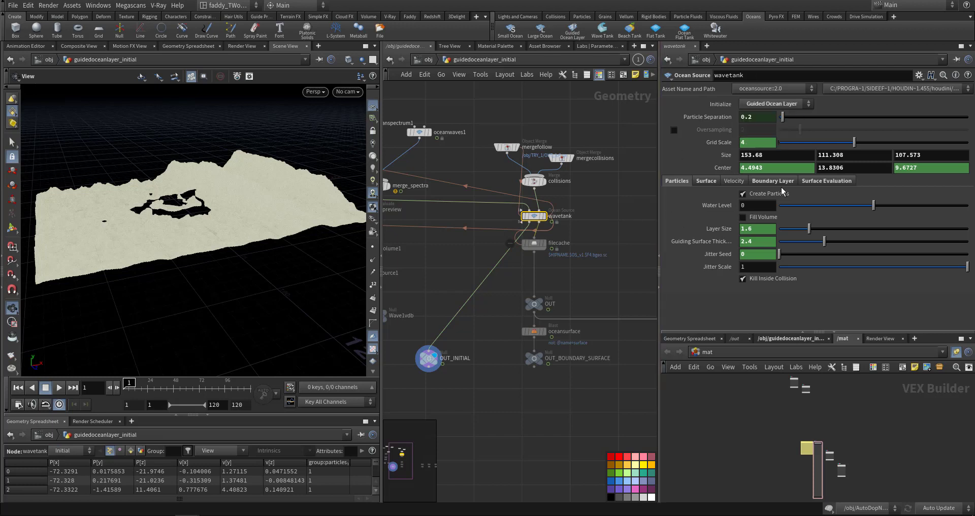
left_click(773, 182)
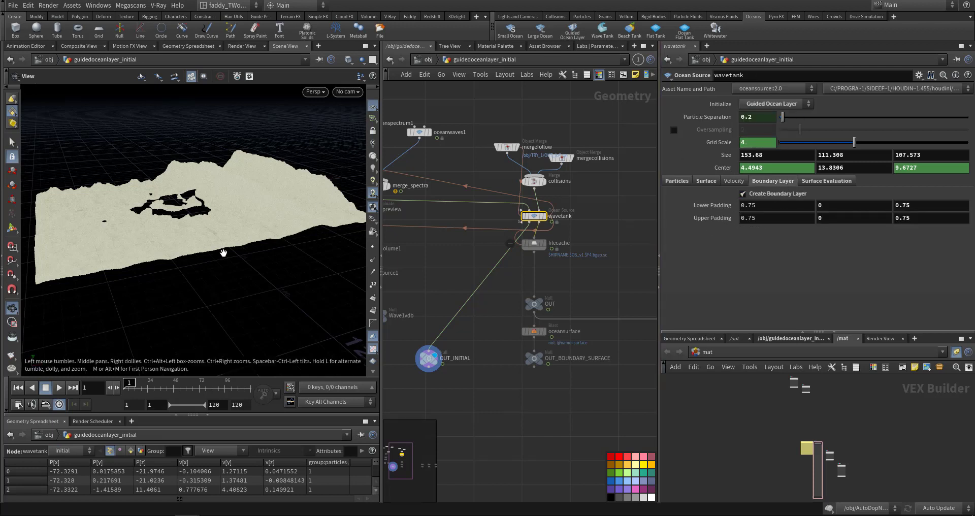
middle_click_drag(551, 146, 546, 184)
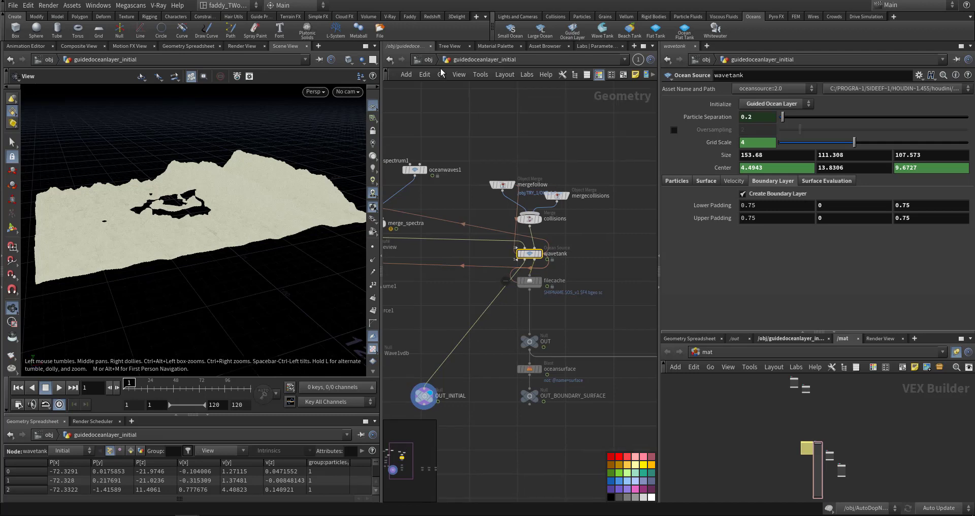
- Go up to the object level, enter AutoDopNetwork, and inspect the simulated ocean around the castle up close
left_click(429, 64)
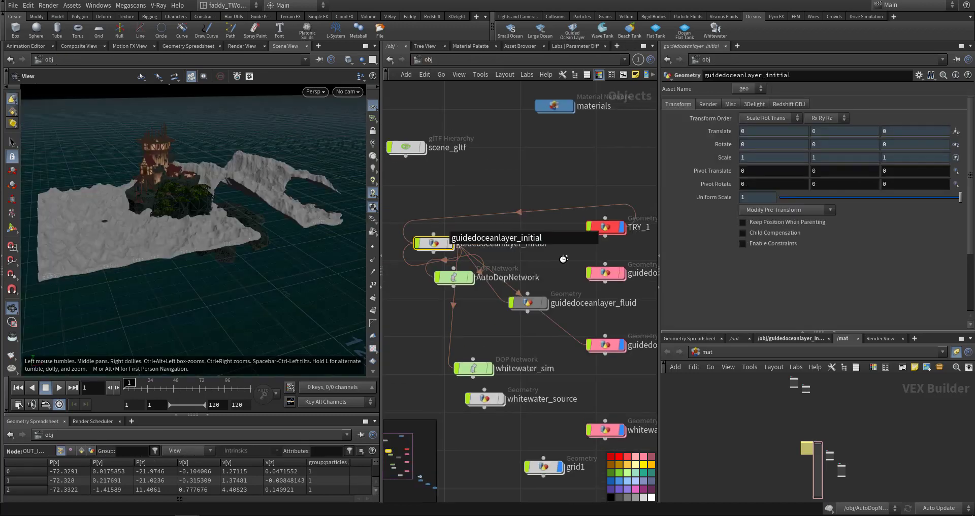
left_click(461, 281)
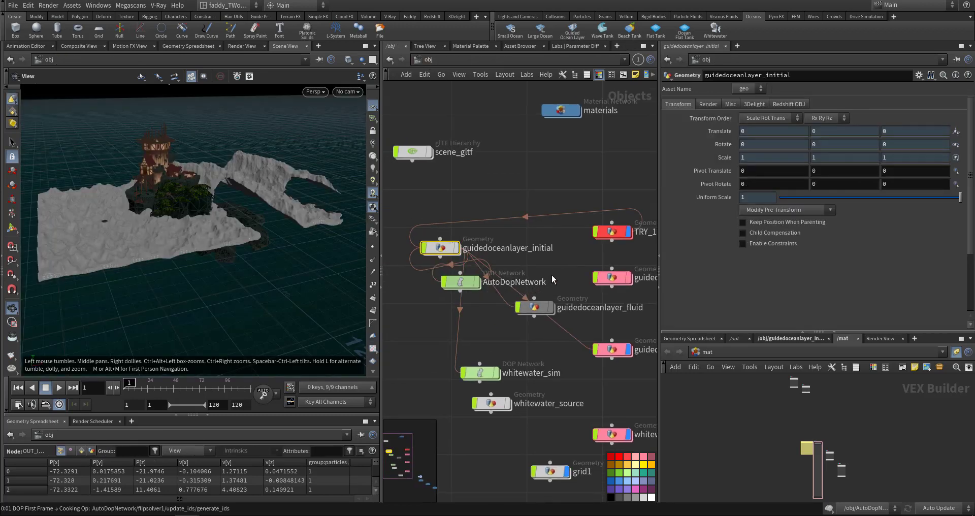
key("i")
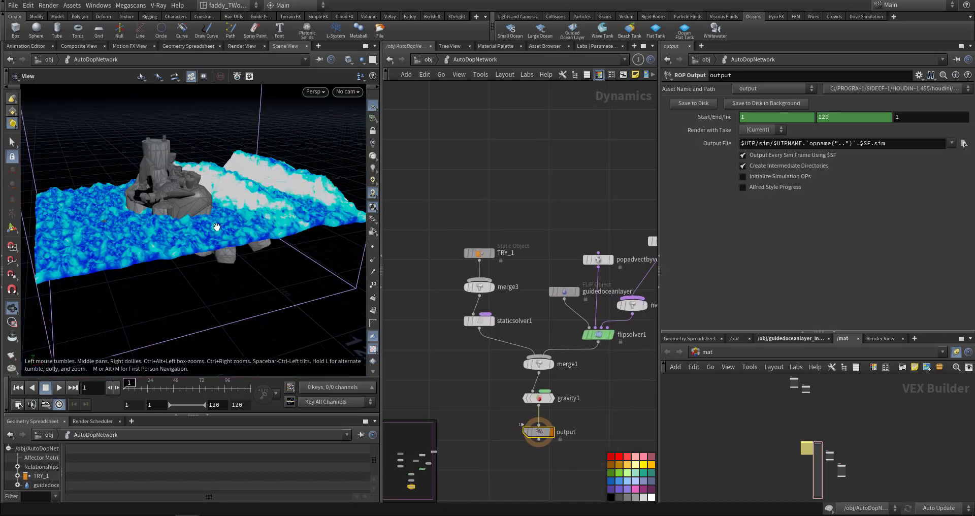
right_click_drag(217, 227, 309, 215)
left_click_drag(309, 215, 305, 186)
- Select the guidingoceanvolume node and examine its guiding surface, velocity and sink inputs
middle_click_drag(614, 224, 500, 211)
left_click(534, 239)
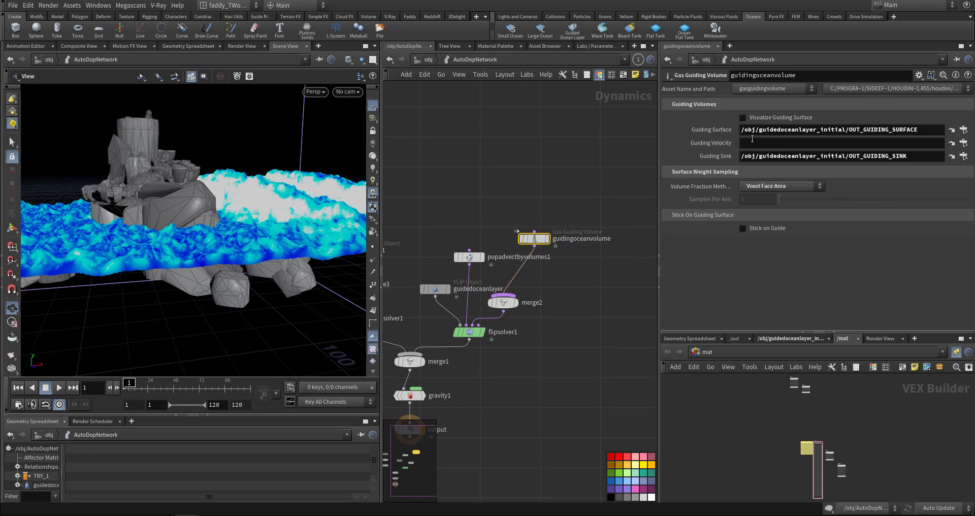
left_click(749, 144)
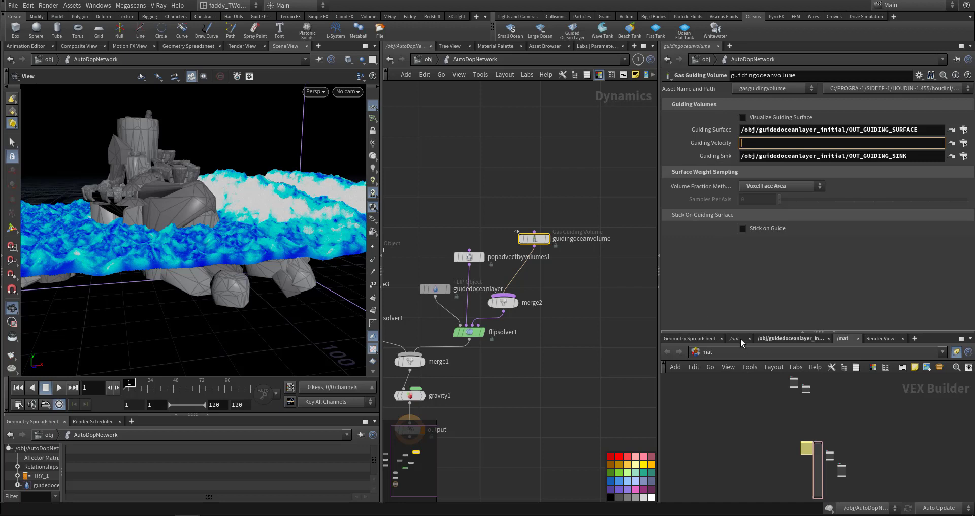
- Select the popadvectbyvolumes1 node and examine its velocity source and its connection to flipsolver1
middle_click_drag(465, 210, 507, 188)
left_click_drag(486, 200, 527, 240)
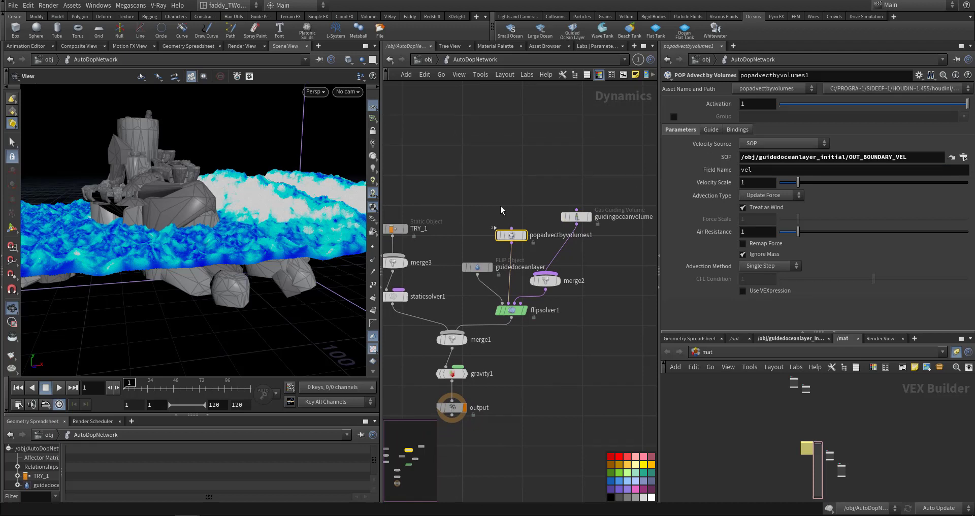
scroll(530, 249, "up", 3)
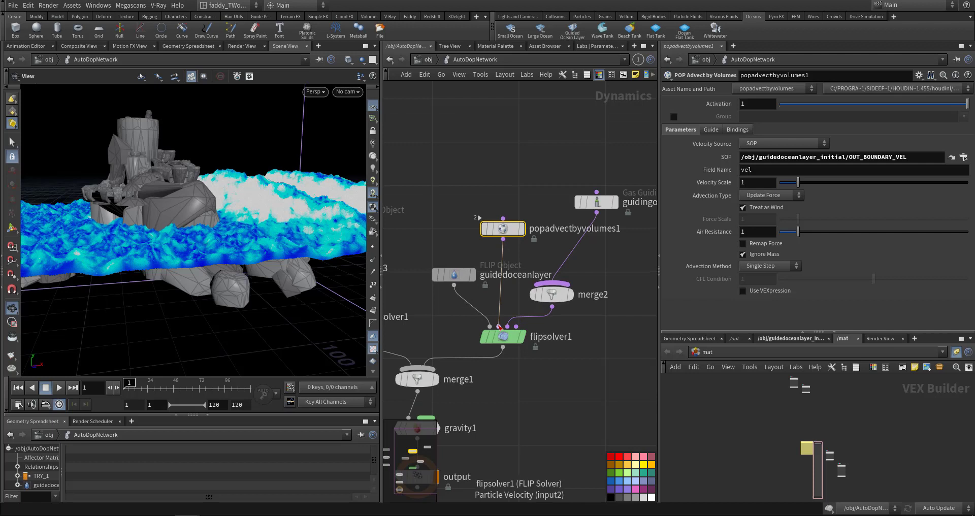
- Select the guidedoceanlayer FLIP object and examine its particle separation and initial data settings
mouse_move(496, 163)
middle_mouse_down()
mouse_move(420, 185)
mouse_move(418, 194)
mouse_move(457, 174)
mouse_move(489, 173)
middle_mouse_up()
left_click(520, 222)
left_click(512, 237)
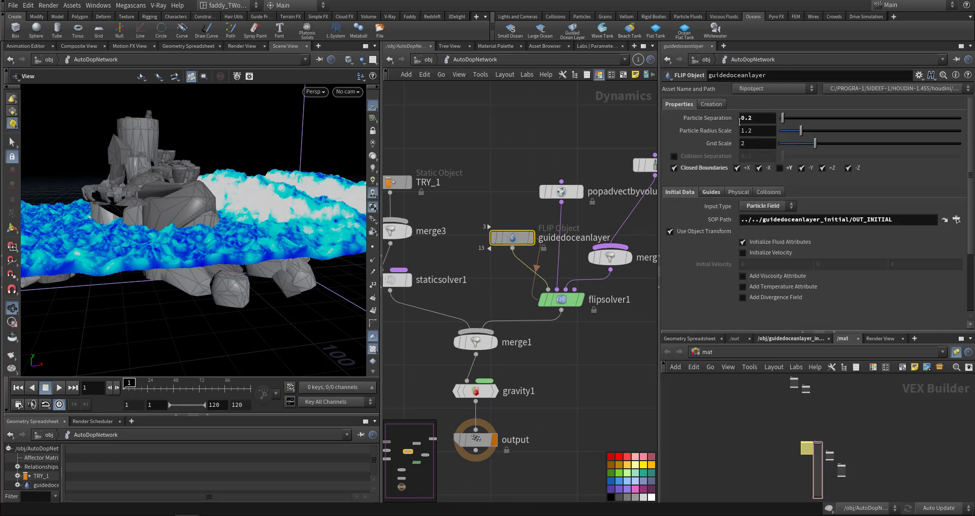
- Select the TRY_1 static object and examine its volume collision settings down to the proxy volume path
middle_click_drag(486, 175, 562, 159)
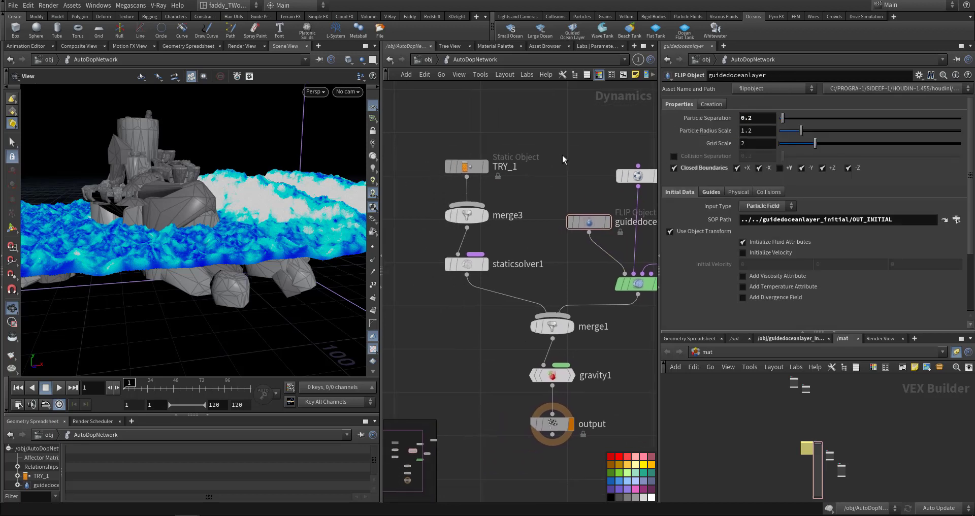
left_click_drag(558, 134, 441, 178)
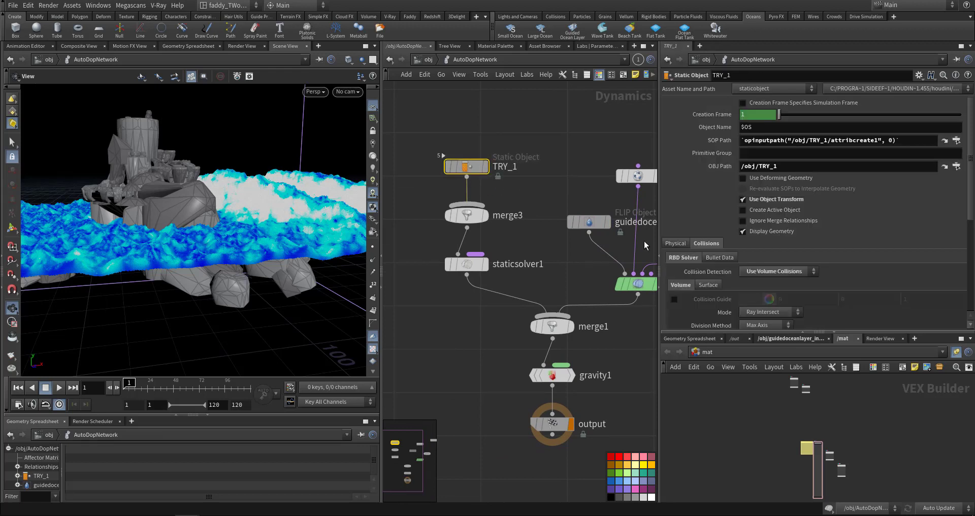
scroll(715, 257, "down", 3)
scroll(714, 257, "up", 1)
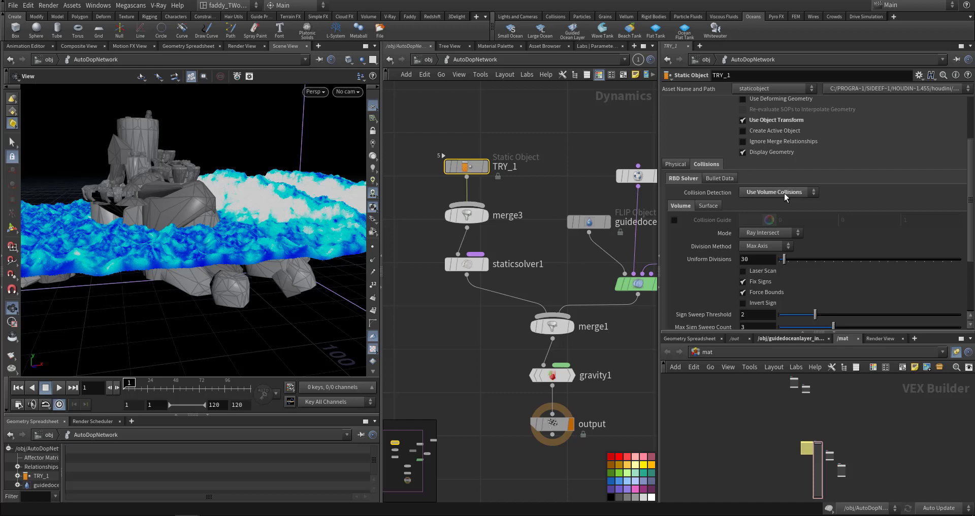
scroll(813, 275, "down", 4)
double_click(813, 274)
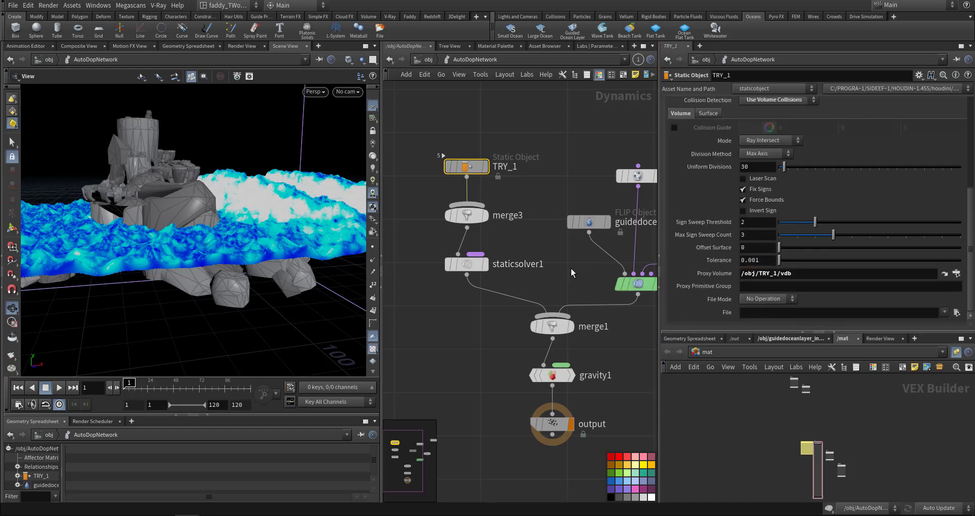
- Select flipsolver1 and examine its particle motion settings for behavior, reseeding, droplets and vorticity
middle_click_drag(573, 272, 488, 261)
left_click(550, 295)
left_click_drag(581, 313, 527, 273)
left_click(686, 180)
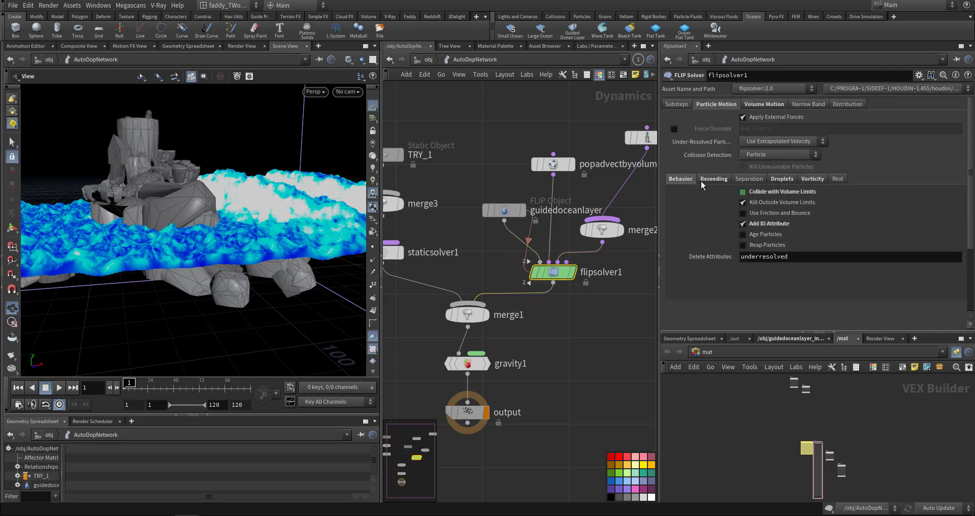
left_click(713, 179)
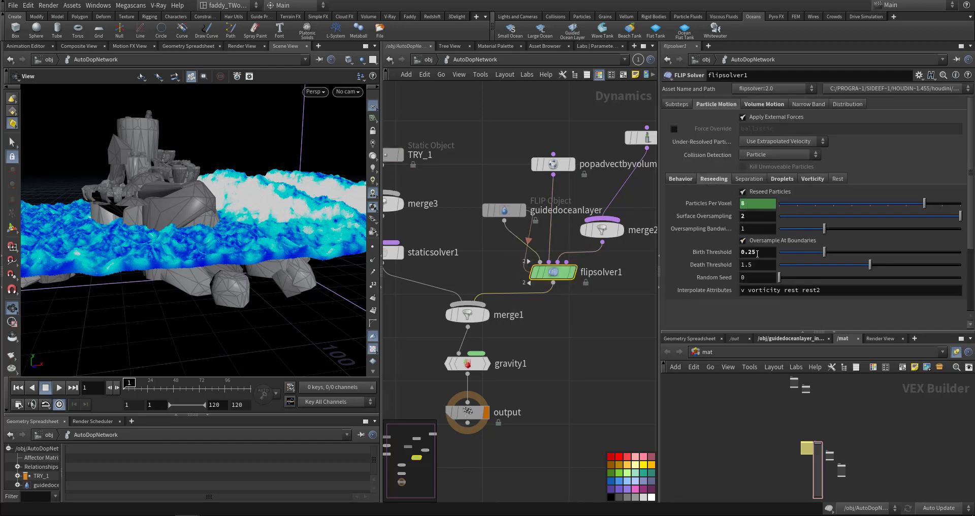
left_click(782, 179)
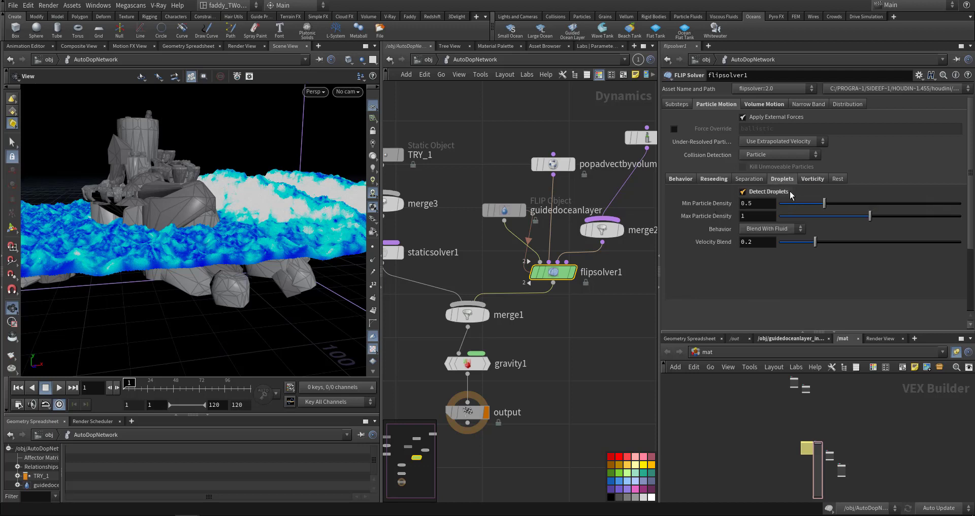
left_click(812, 179)
- Examine flipsolver1's volume motion settings for collisions, volume limits and solver, and view the simulation bounds from the side
left_click(764, 104)
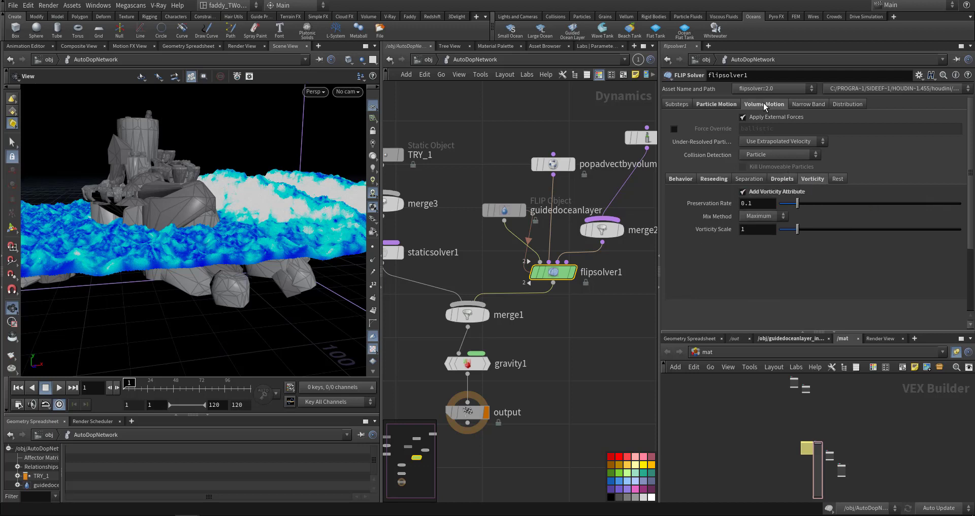
left_click(727, 194)
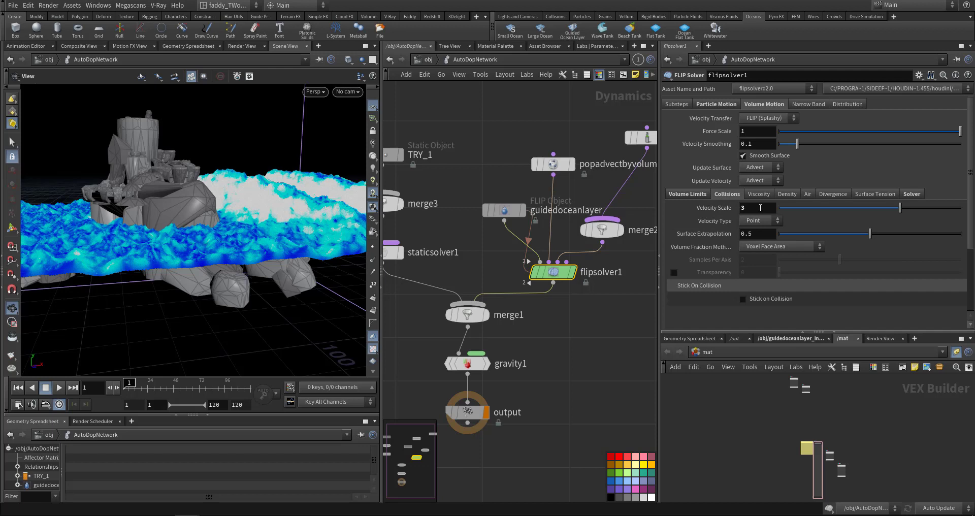
left_click(598, 308)
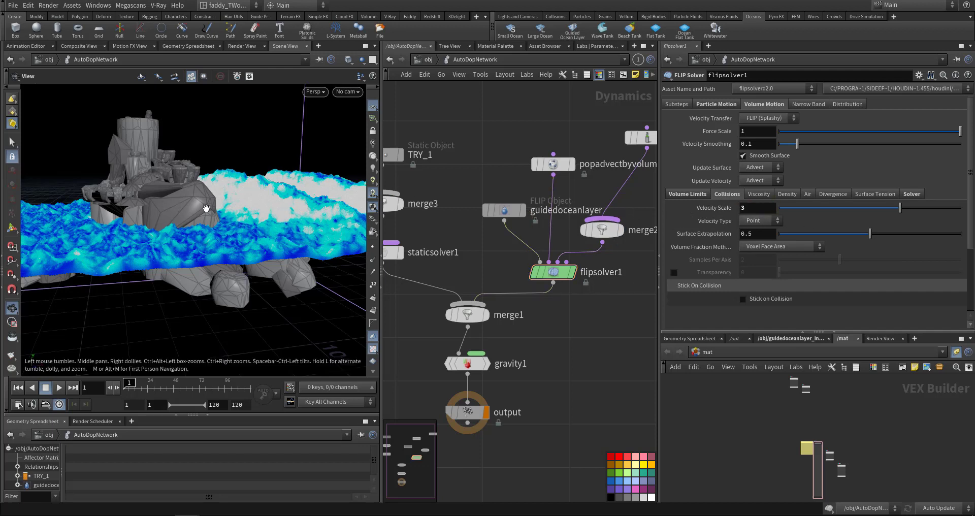
left_click(698, 195)
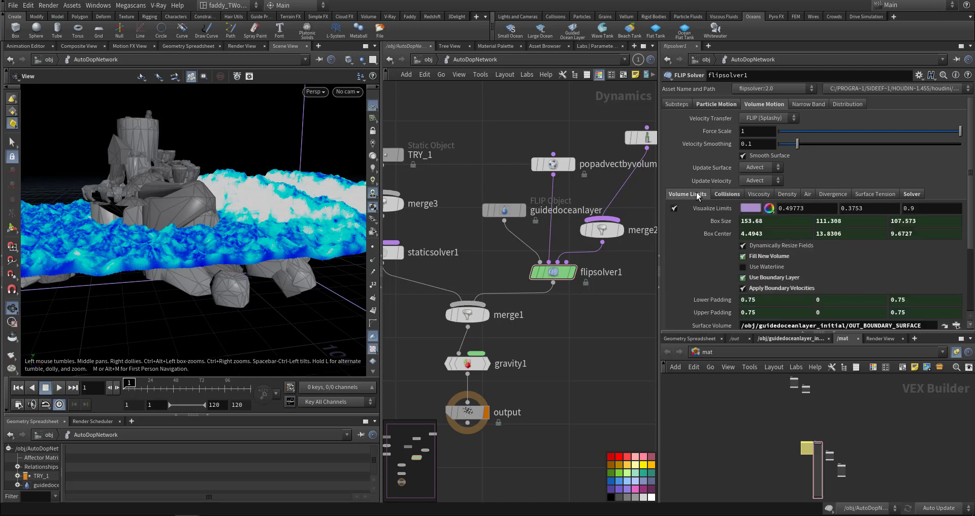
left_click(911, 194)
scroll(708, 302, "down", 2)
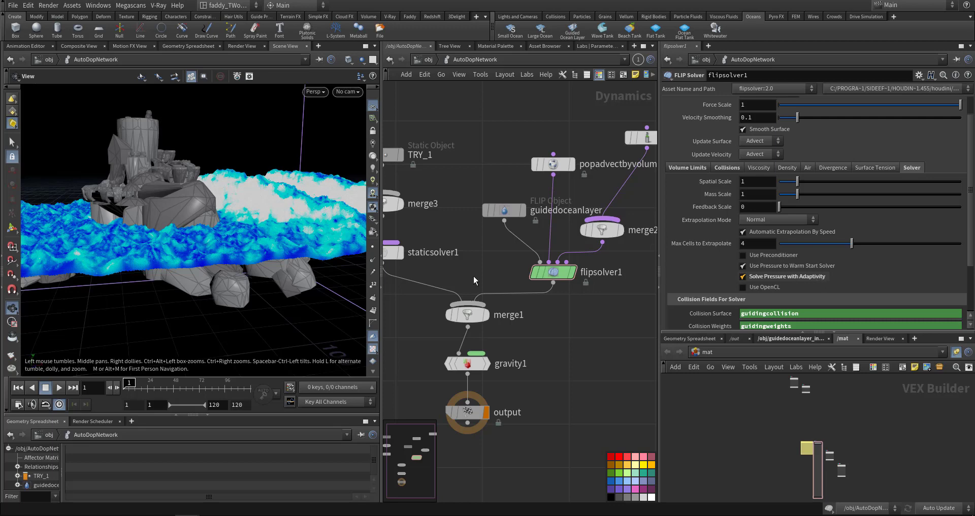
scroll(199, 321, "down", 3)
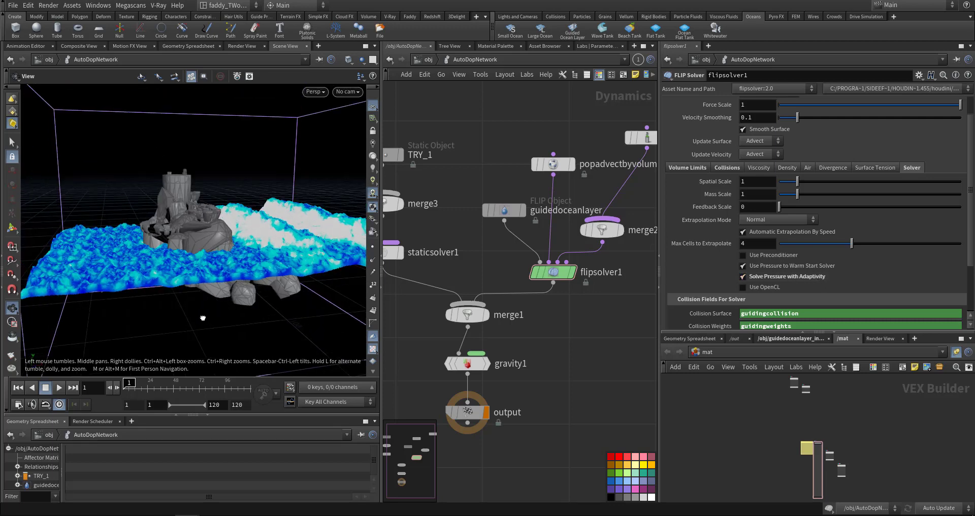
left_click_drag(201, 320, 102, 349)
- Return to the object level and open the guidedoceanlayer_fluid geometry network
left_click(422, 59)
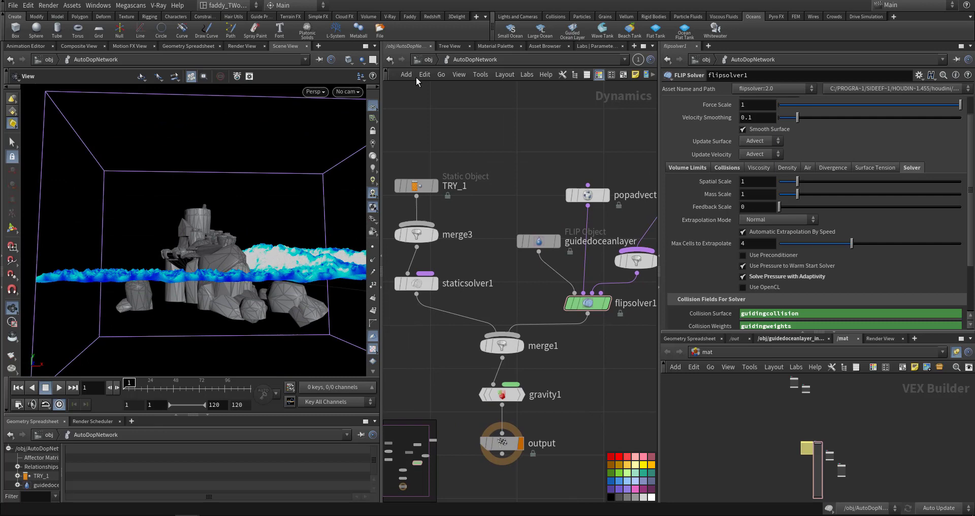
middle_click_drag(534, 221, 505, 208)
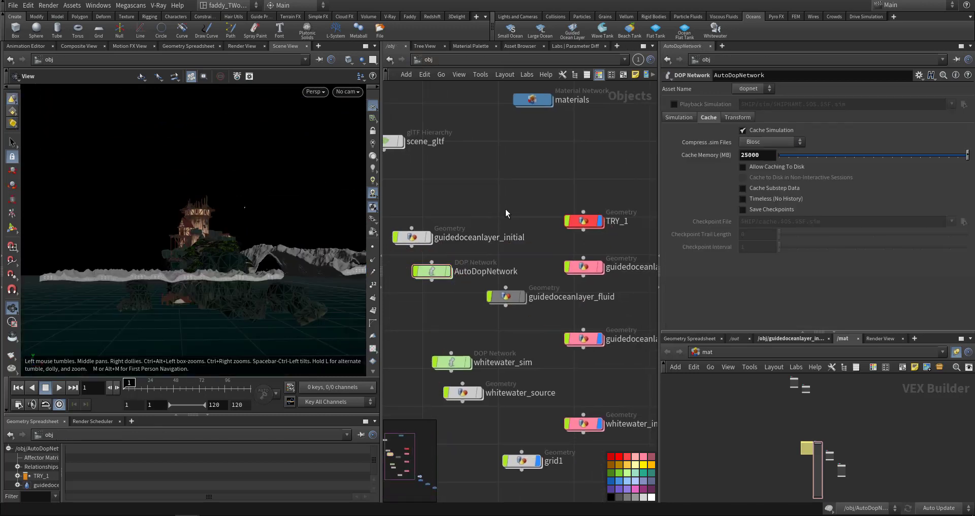
middle_click_drag(501, 255, 455, 237)
left_click(459, 277)
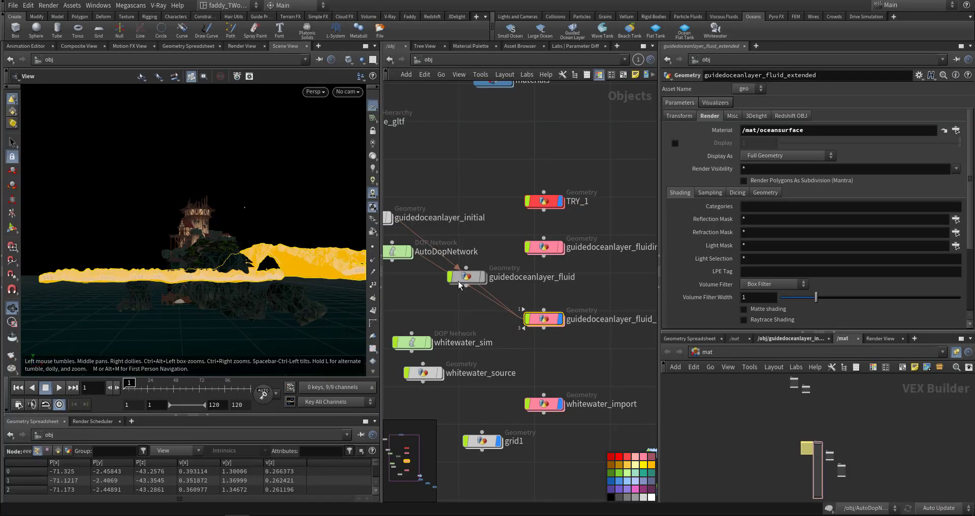
left_click(466, 279)
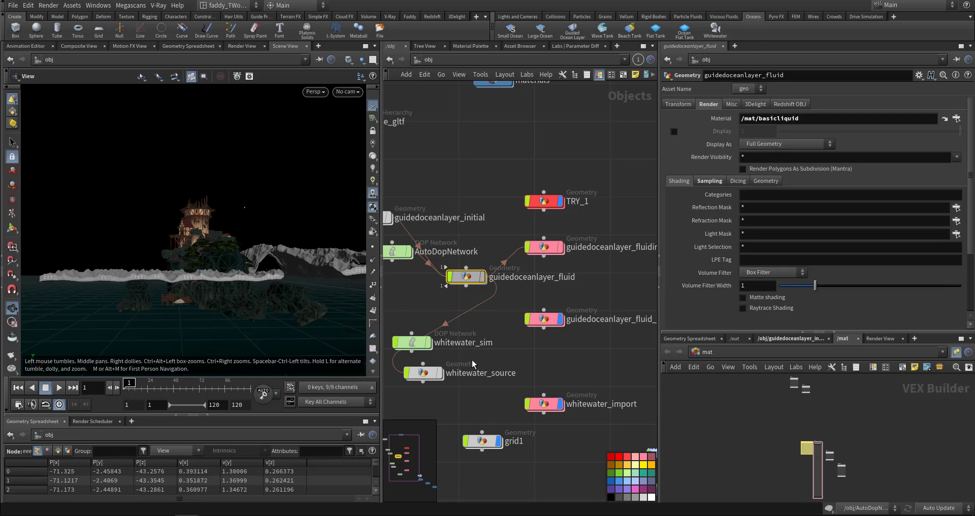
double_click(466, 277)
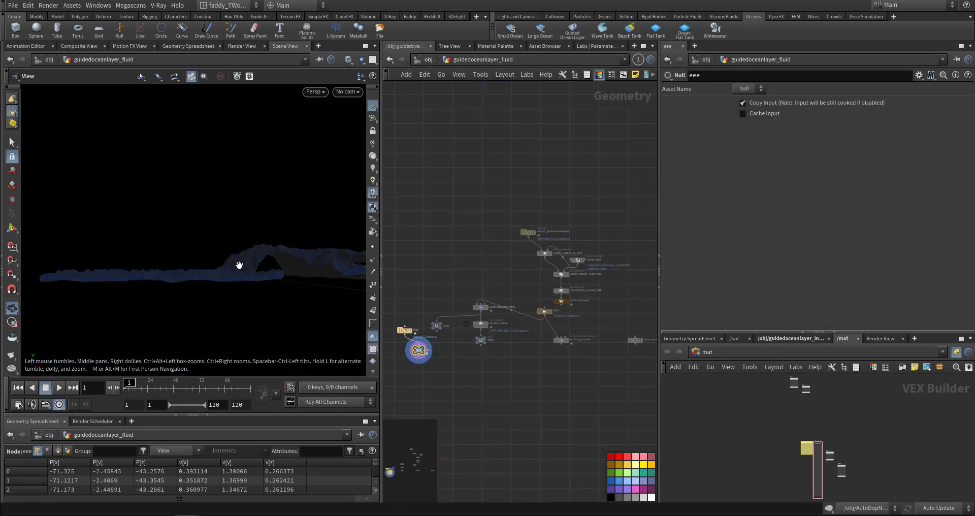
- Examine the node chain from import_guidedoceanlayer down to fluidcompress1, and display the compressed particles loaded by file1
left_click_drag(256, 291, 264, 297)
middle_click_drag(532, 328, 524, 345)
scroll(526, 342, "up", 6)
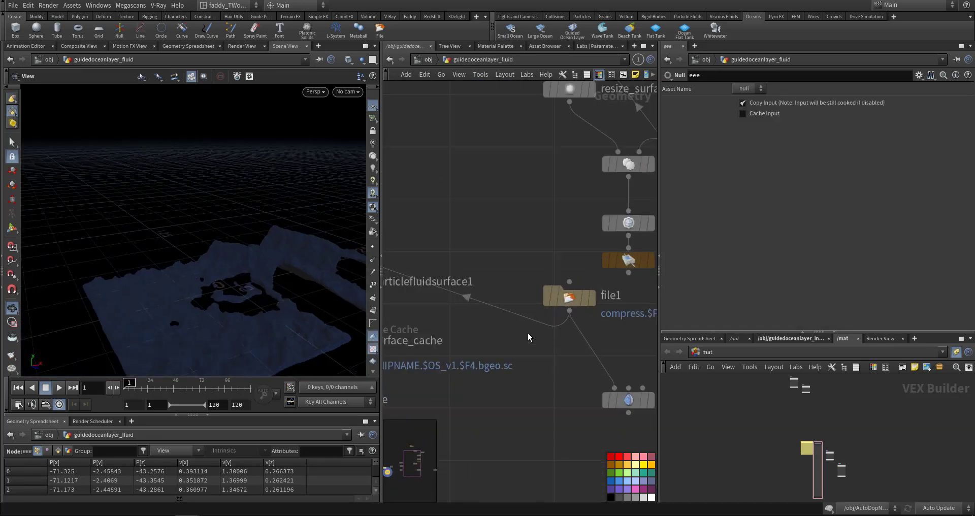
middle_click_drag(533, 255, 423, 391)
middle_click_drag(442, 303, 467, 284)
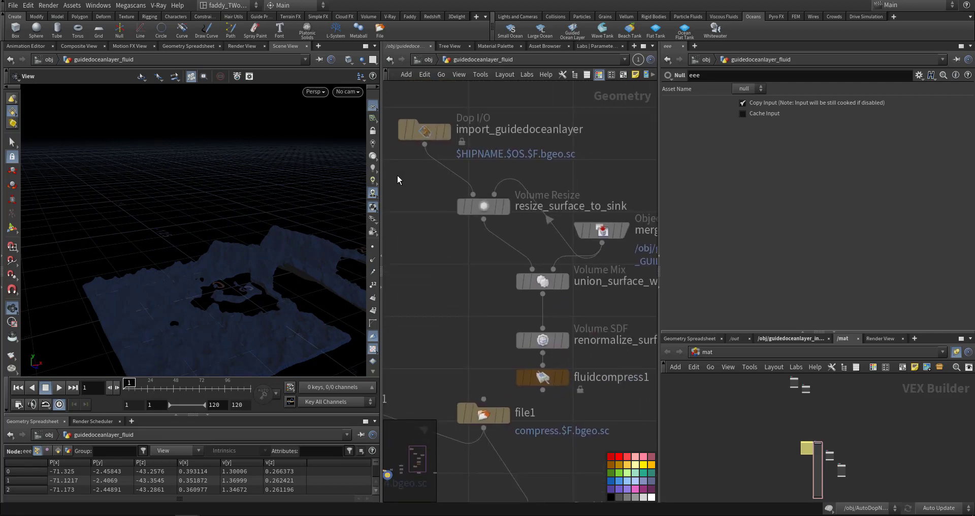
middle_click_drag(476, 345, 448, 237)
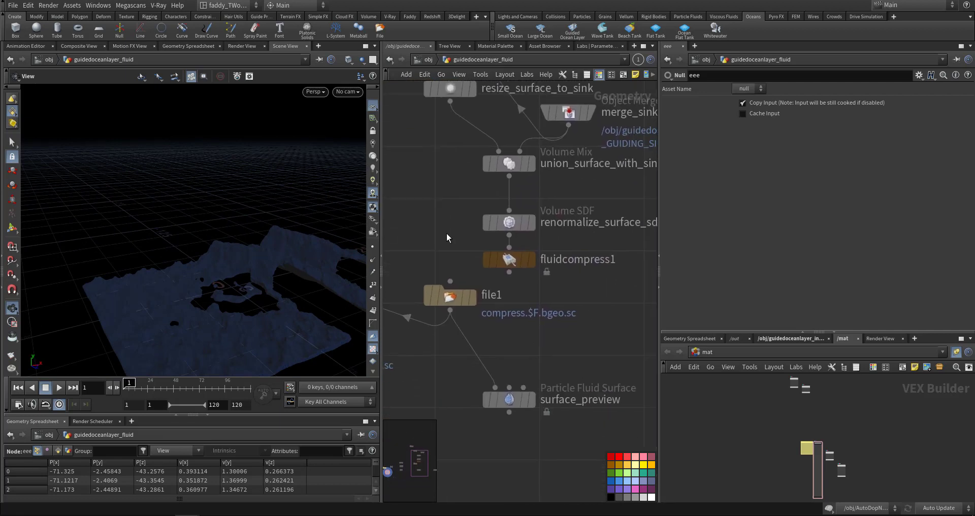
mouse_move(457, 300)
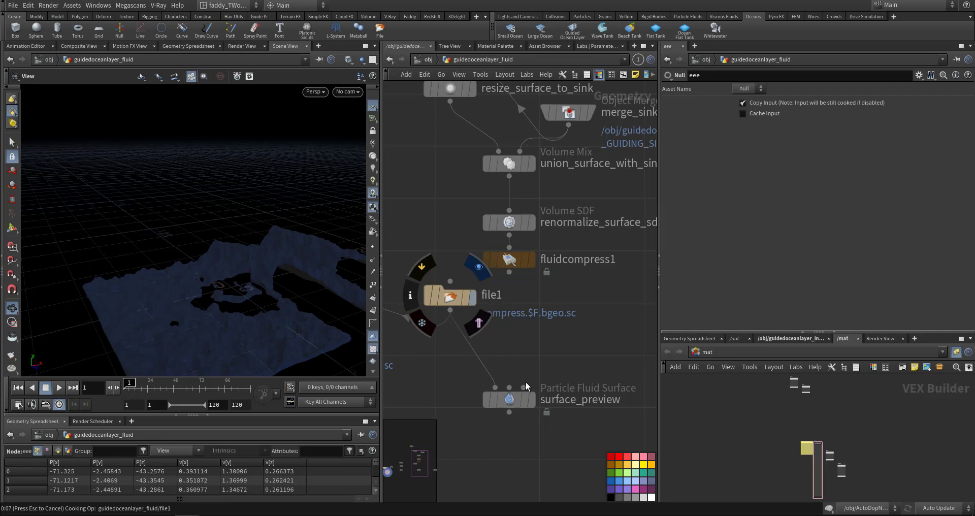
- Display and select the surface_preview node, and set its output conversion to Particles
middle_click_drag(525, 382, 543, 375)
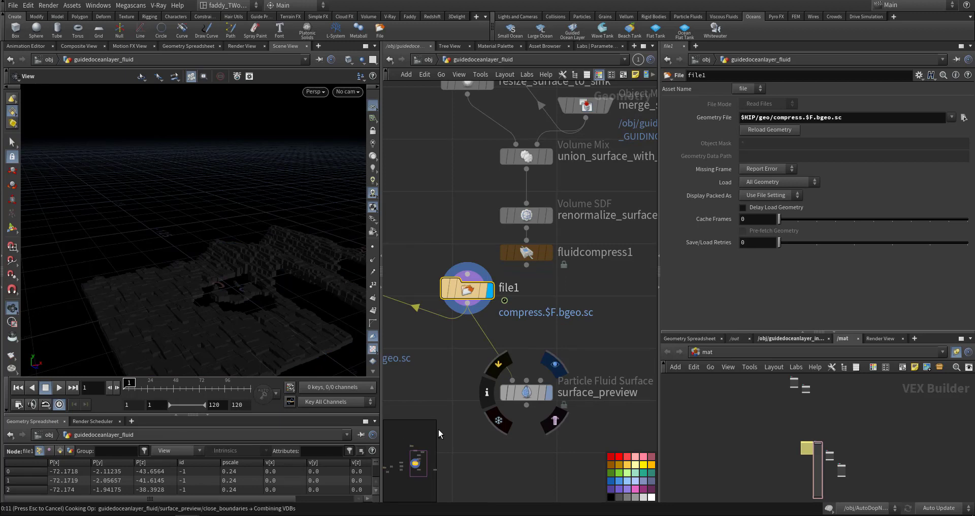
key("Escape")
left_click(467, 399)
left_click_drag(583, 353, 524, 424)
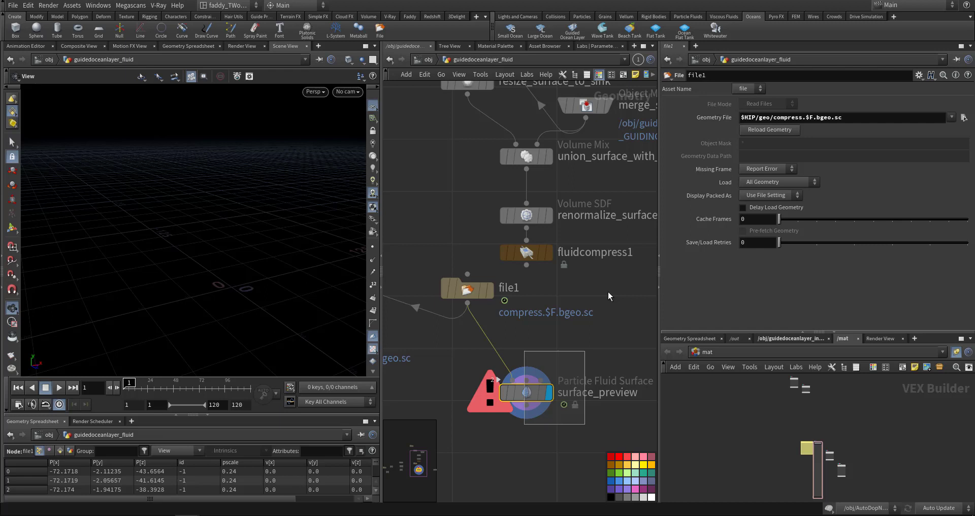
left_click(775, 235)
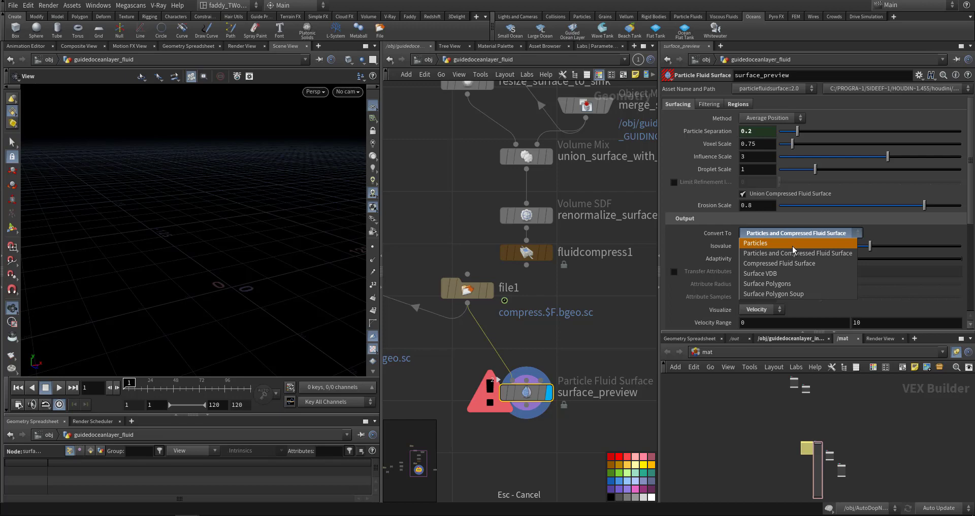
left_click(793, 246)
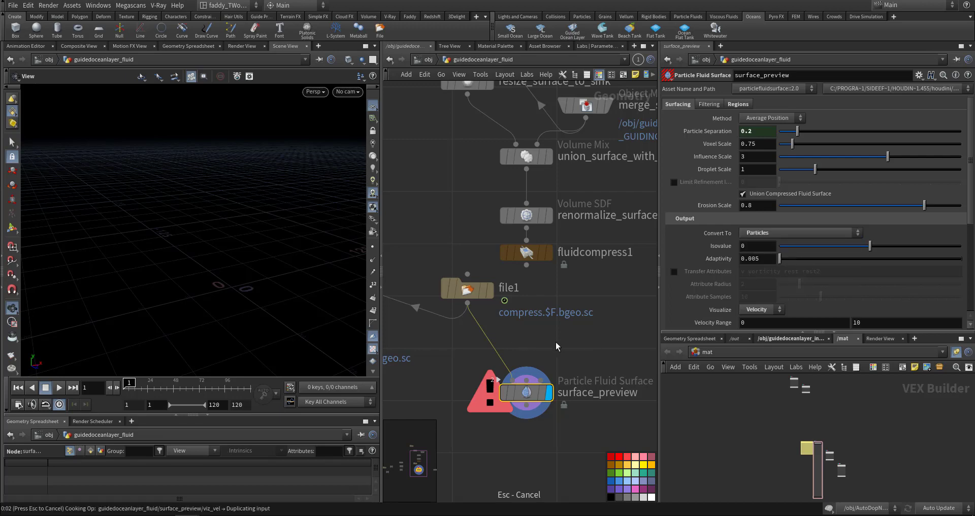
- Move to frame 73 and disable the dynamics simulation
middle_click_drag(581, 351, 568, 316)
left_click(202, 388)
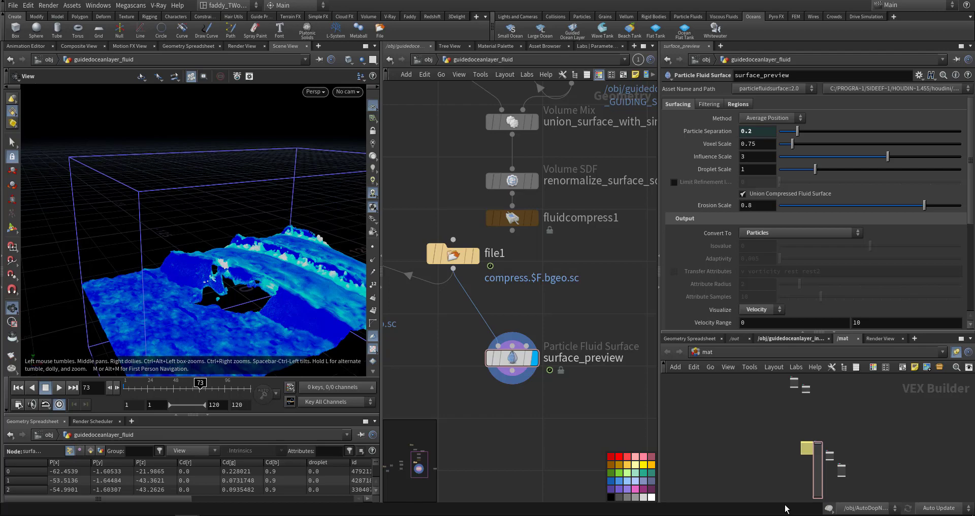
left_click(828, 510)
- Inspect the velocity-coloured preview particles around the wave crests and the castle gap, up to frame 97
left_click_drag(308, 315, 274, 274)
right_click_drag(274, 274, 244, 292)
left_click_drag(244, 292, 264, 277)
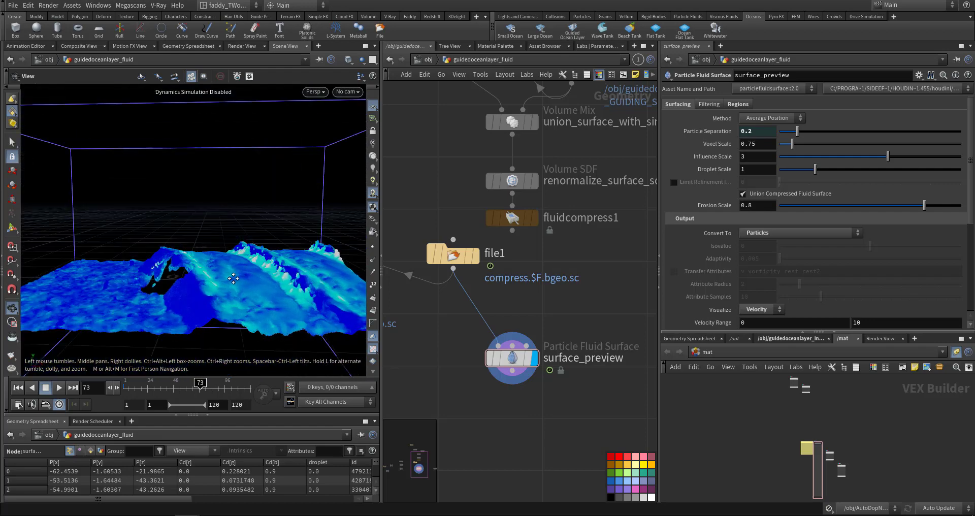
right_click_drag(264, 277, 373, 273)
left_click_drag(213, 269, 198, 244)
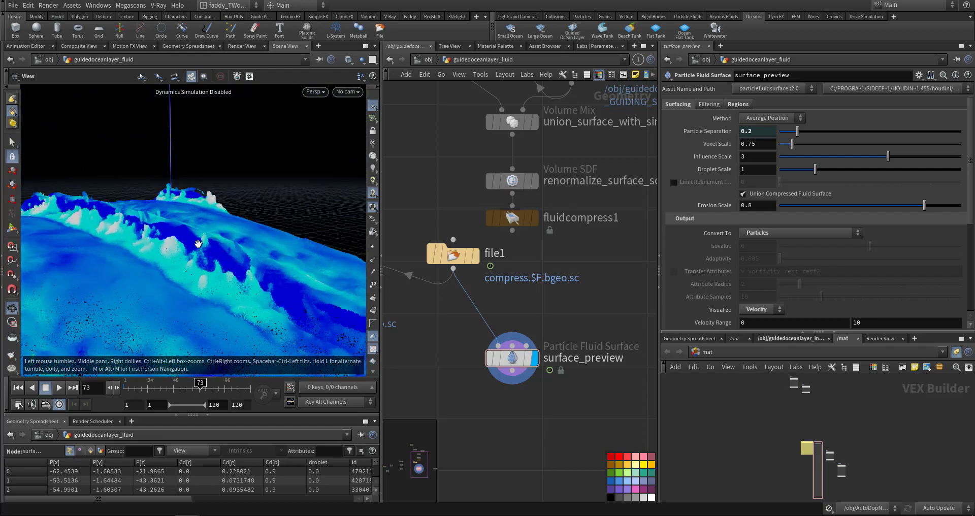
left_click_drag(118, 243, 273, 254)
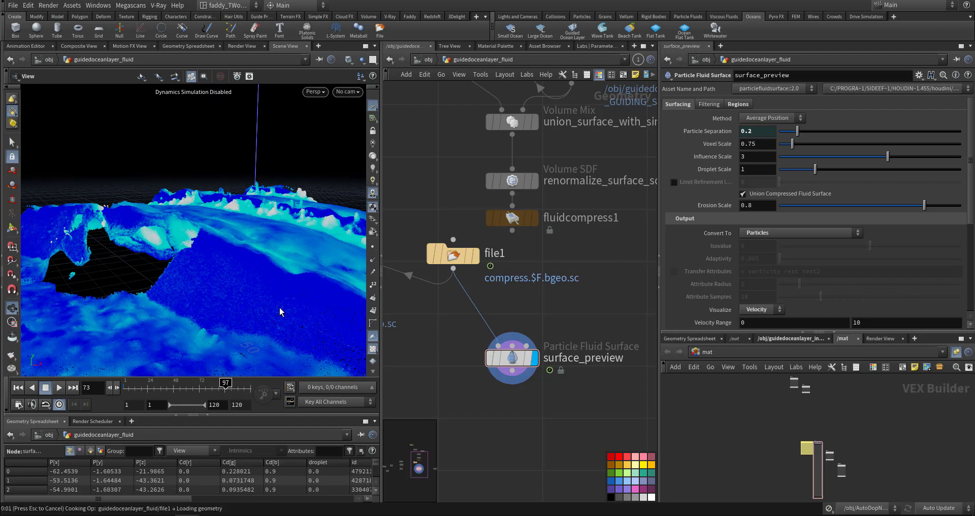
left_click_drag(220, 296, 182, 315)
- Locate the file2 node that loads surface.$F.bgeo.sc, then select and display it
middle_click_drag(384, 251, 456, 341)
scroll(459, 347, "down", 4)
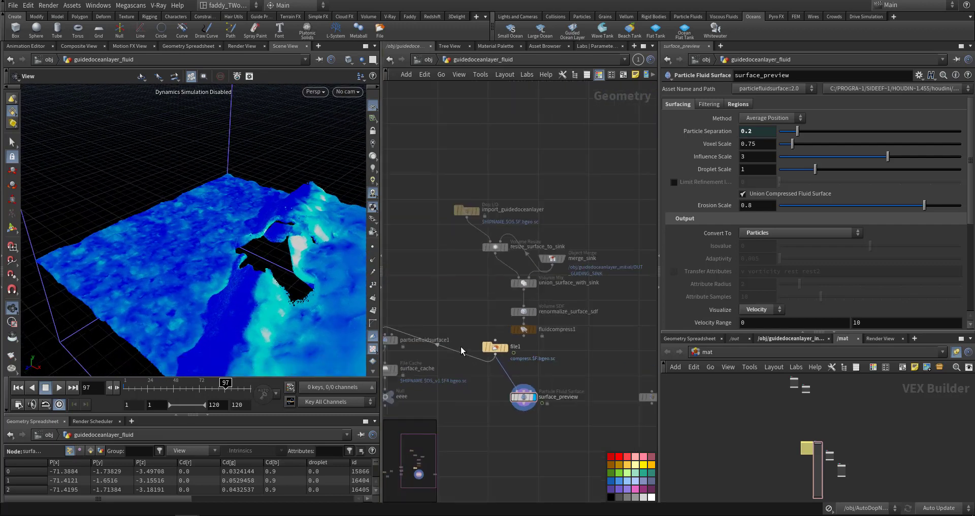
middle_click_drag(405, 316, 507, 314)
middle_click_drag(472, 365, 498, 352)
scroll(498, 352, "up", 2)
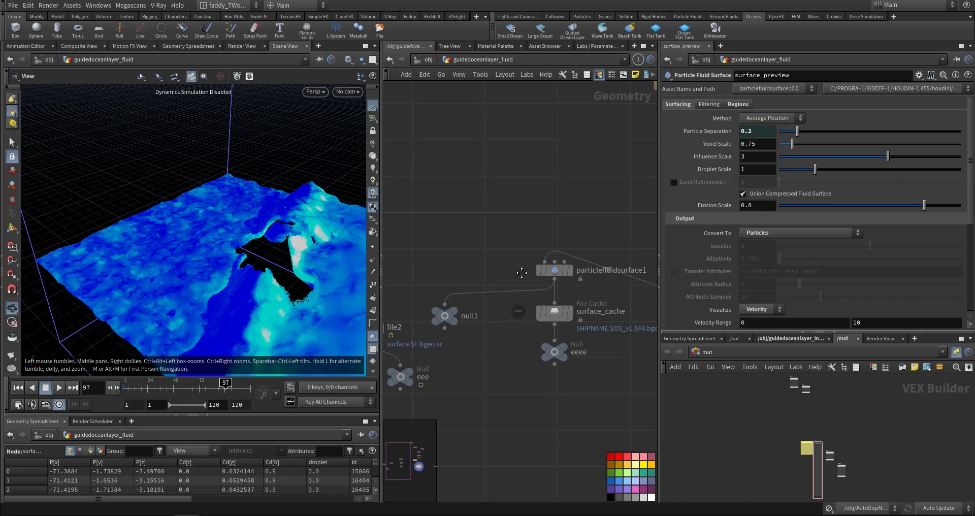
middle_click_drag(522, 273, 578, 283)
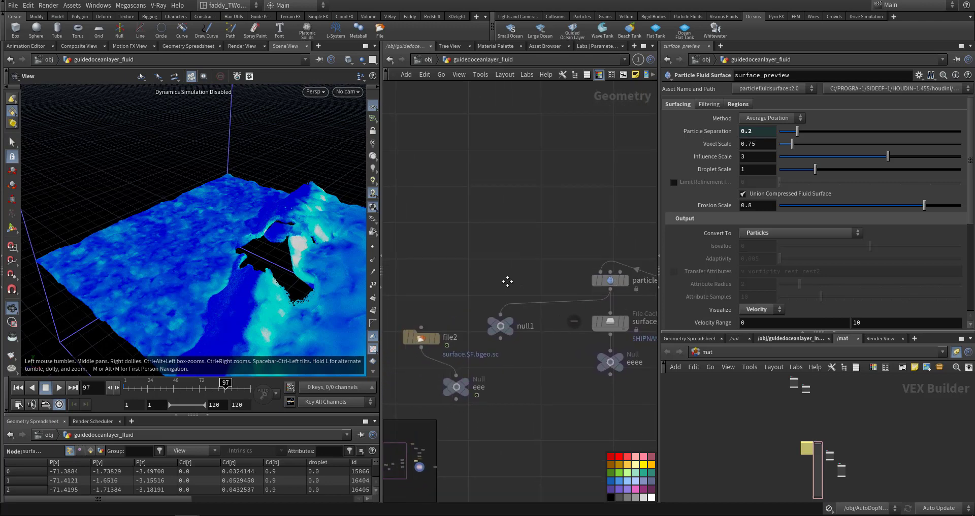
middle_click_drag(508, 281, 553, 264)
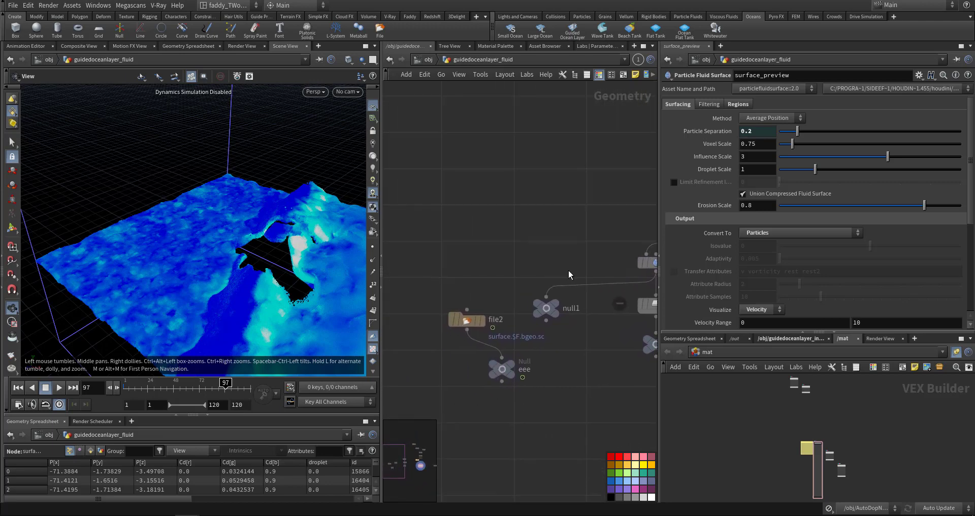
left_click(481, 321)
- Inspect the cached fluid surface mesh from several angles, including at frame 74, and return to frame 1
middle_click_drag(307, 296, 243, 265)
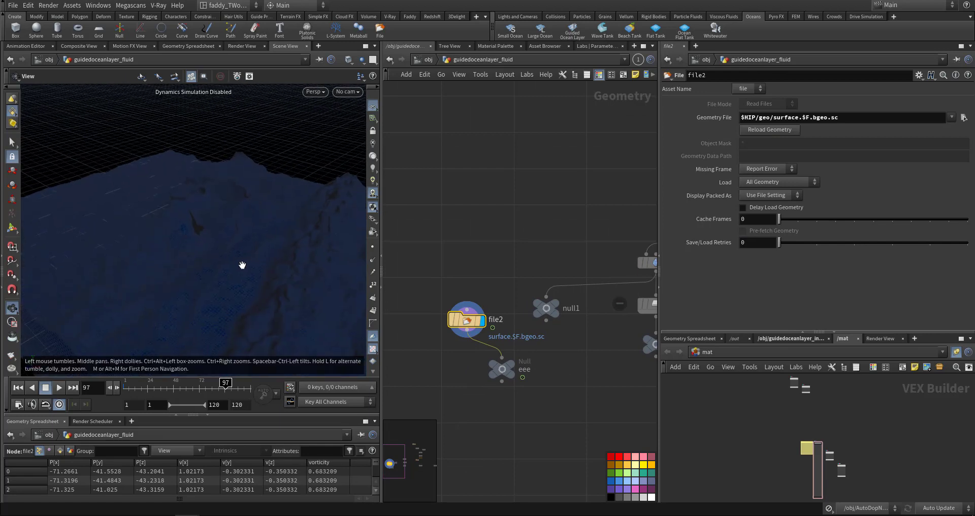
left_click_drag(242, 265, 273, 252)
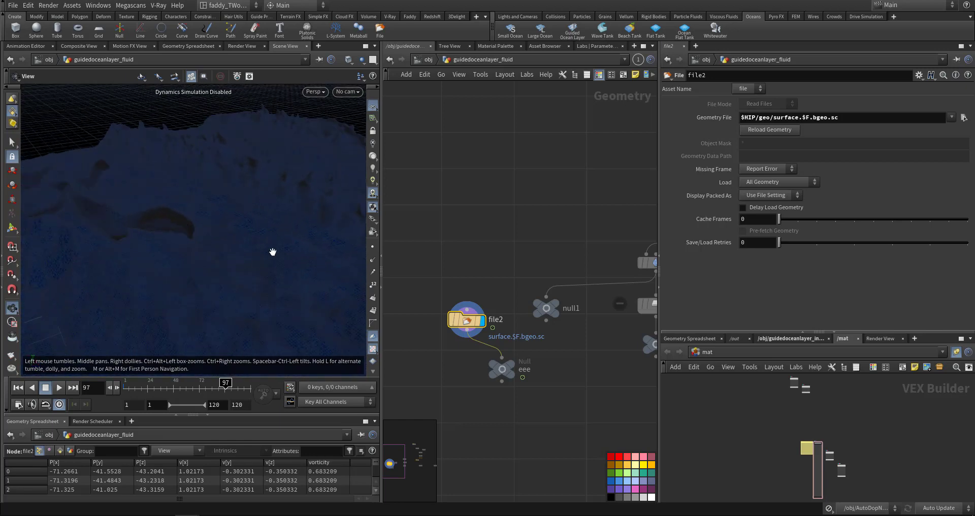
left_click(202, 389)
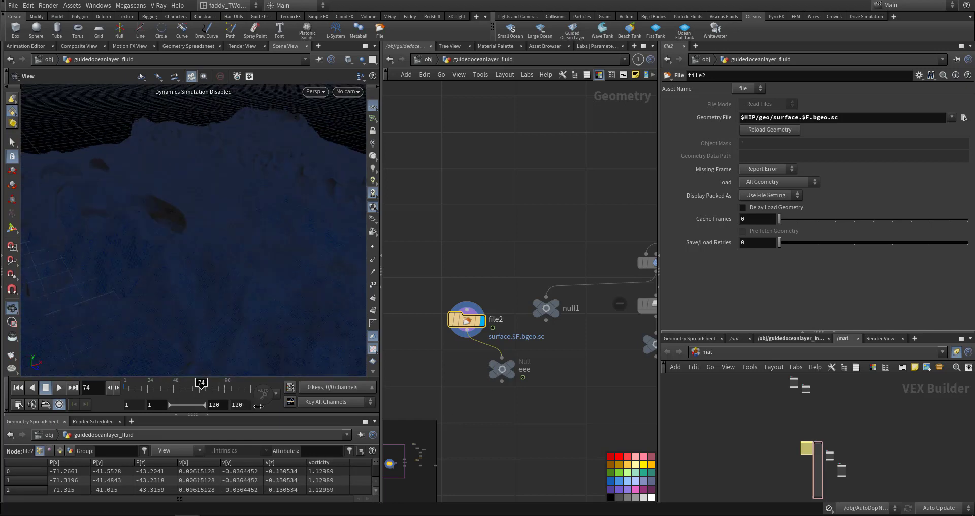
left_click_drag(189, 269, 200, 241)
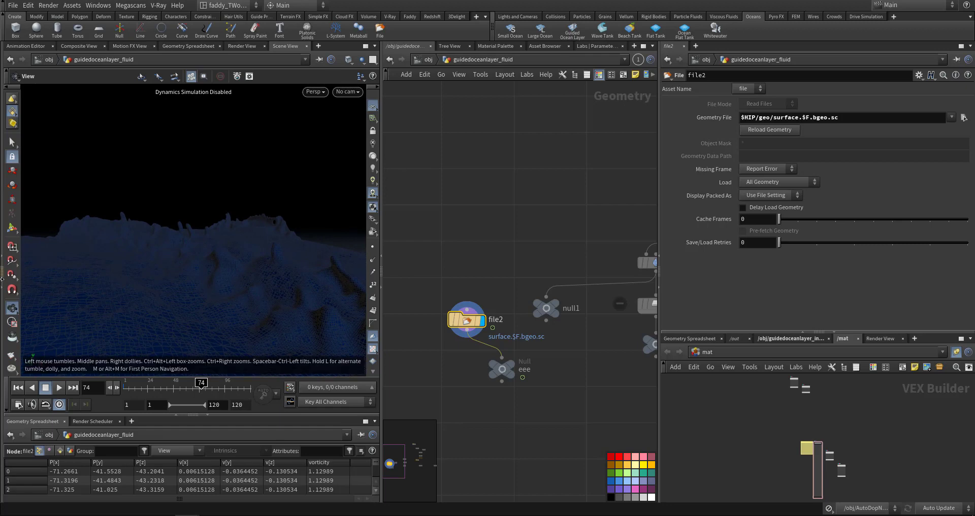
left_click(22, 385)
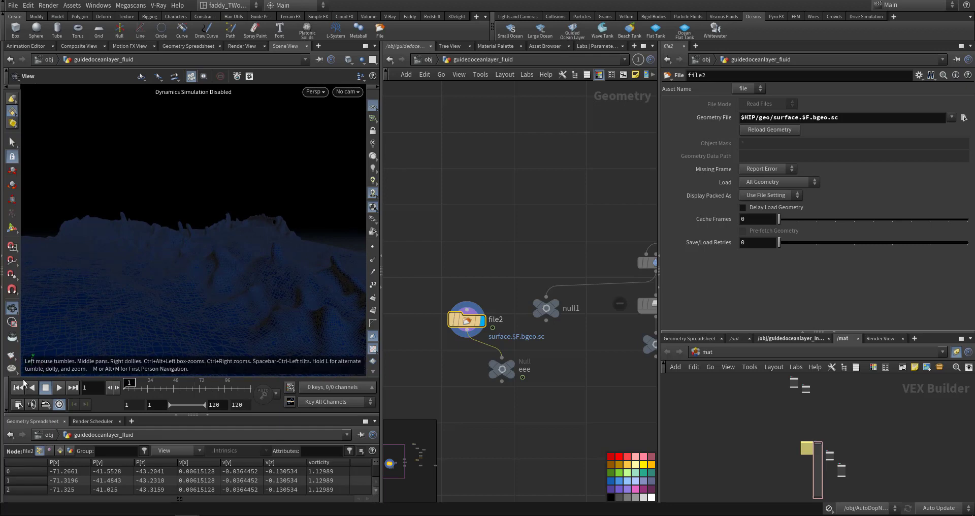
- Return to the object level, open the whitewater_source geometry network and select its import_guidedoceanlayer node
left_click(428, 60)
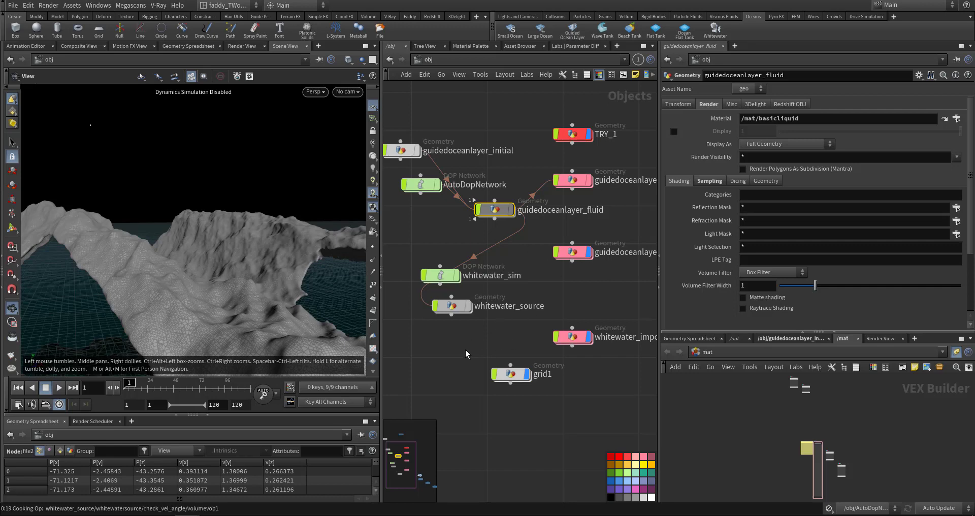
middle_click_drag(463, 224, 442, 277)
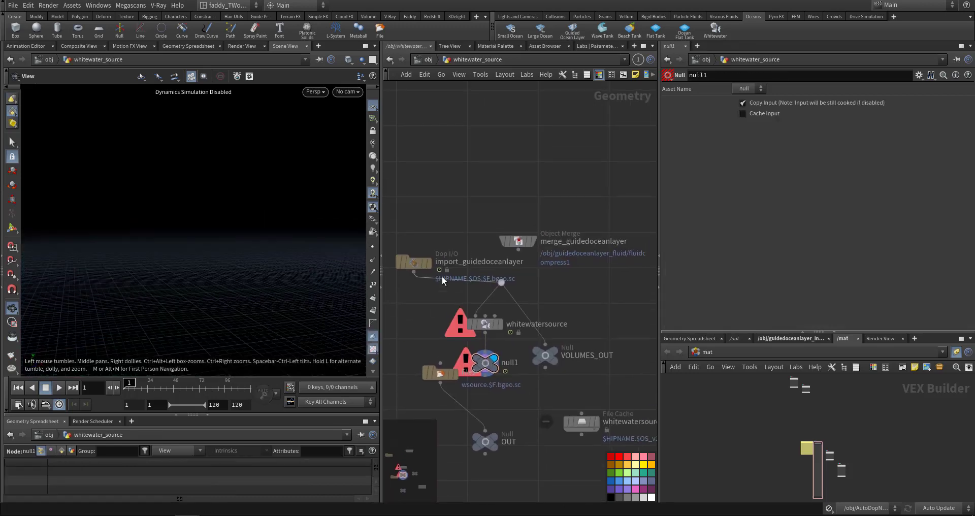
scroll(442, 278, "up", 3)
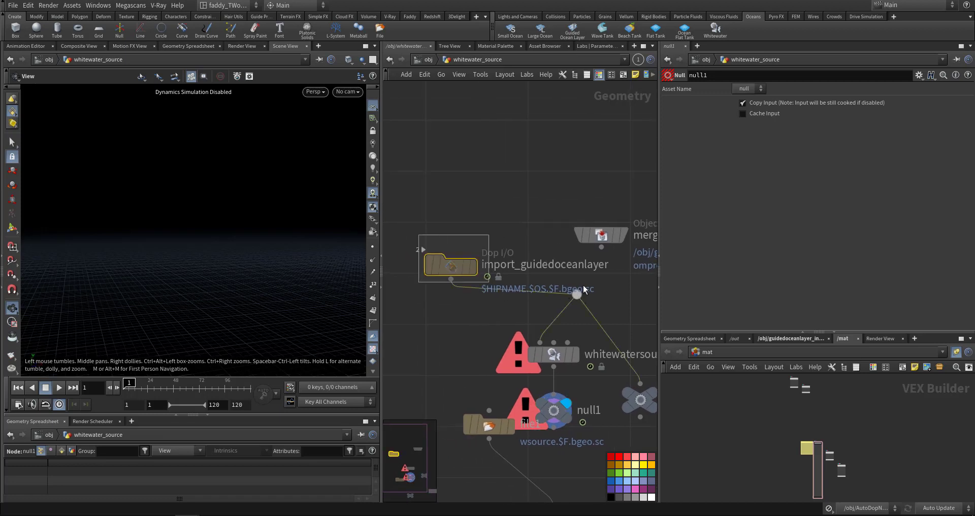
middle_click_drag(461, 343, 422, 221)
mouse_move(548, 234)
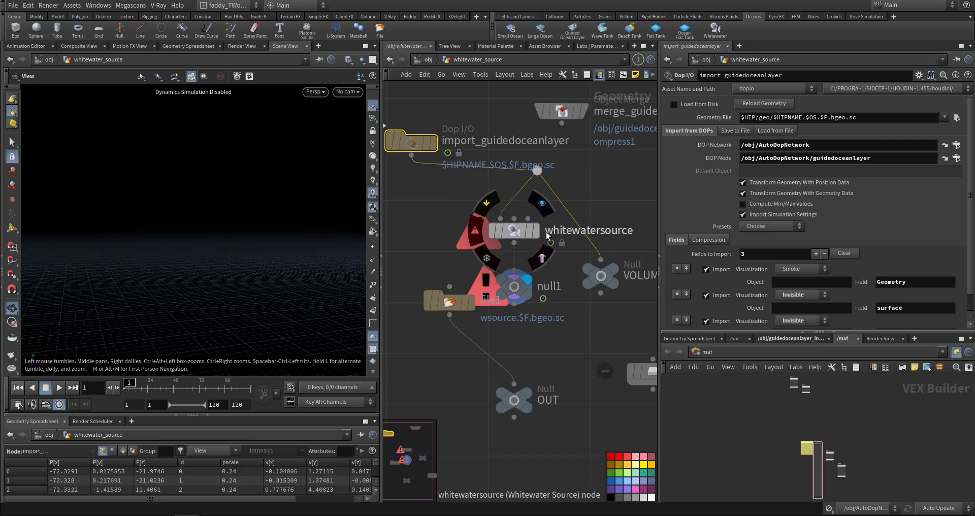
mouse_move(480, 264)
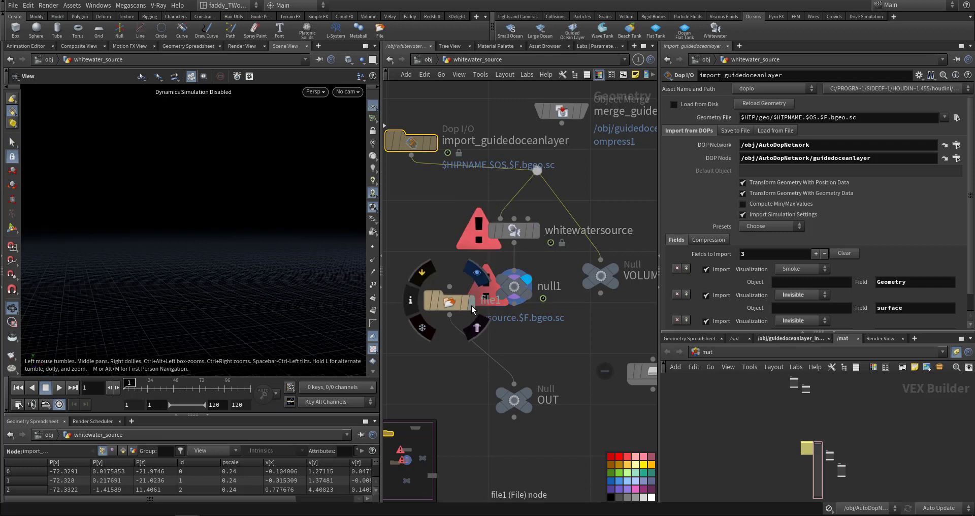
- Select the whitewatersource node and examine its curvature, acceleration, volumes and visualization settings
left_click_drag(429, 203, 559, 255)
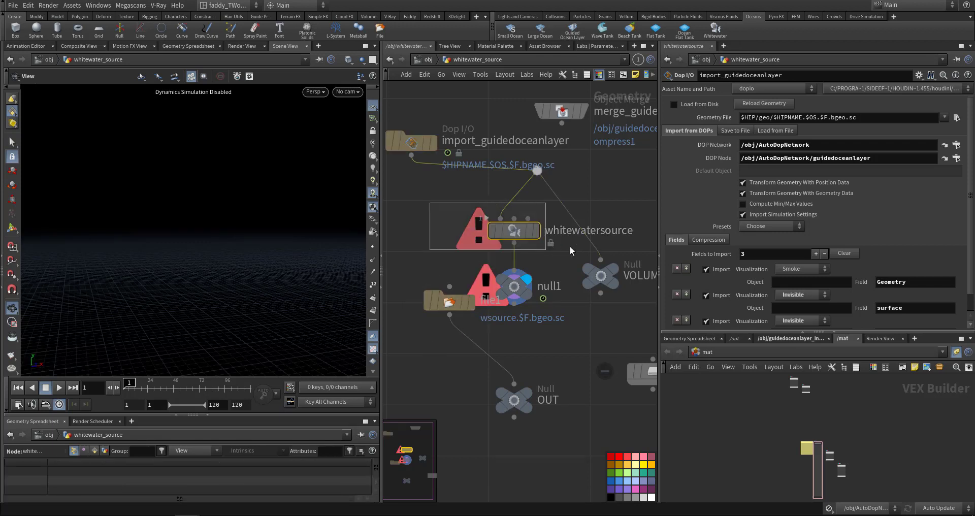
left_click(708, 104)
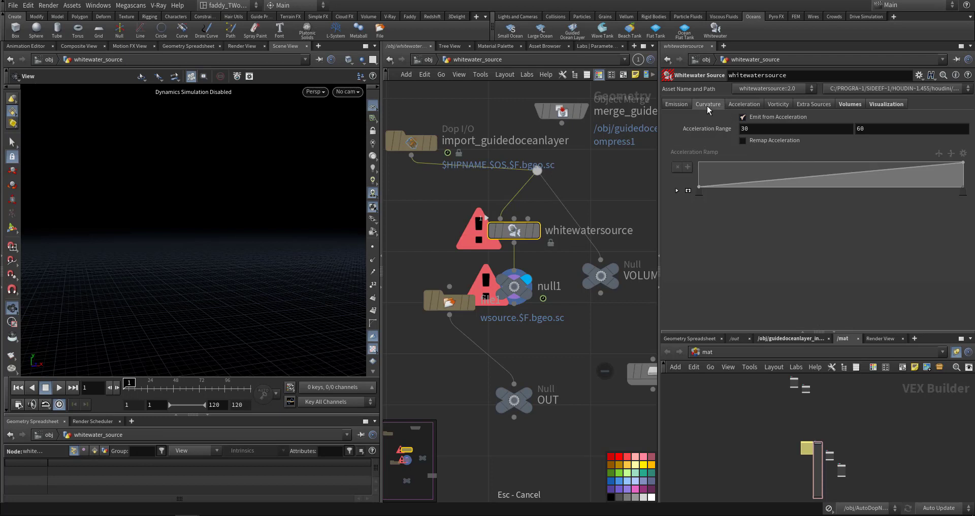
left_click(850, 104)
left_click(889, 105)
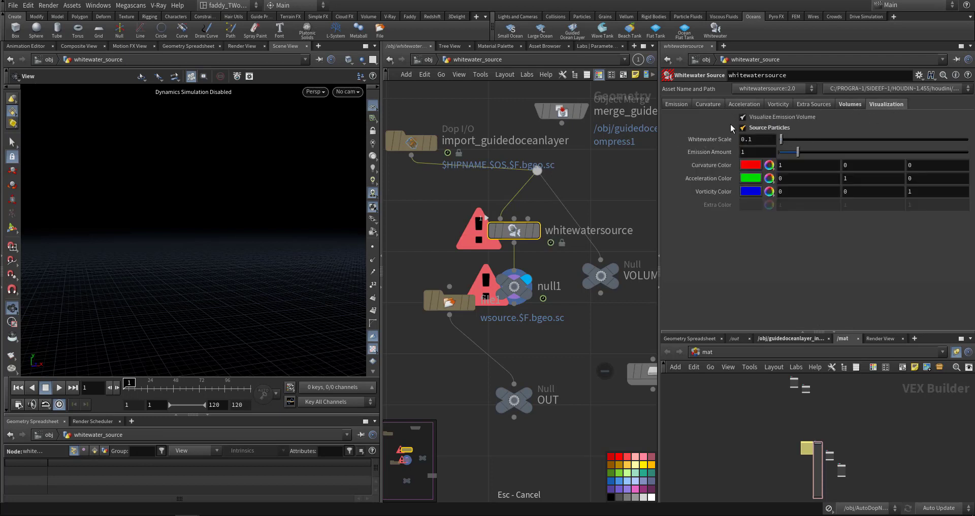
- Display file1 with the cached whitewater source, and inspect its emission particles at frames 58 and 84
mouse_move(451, 305)
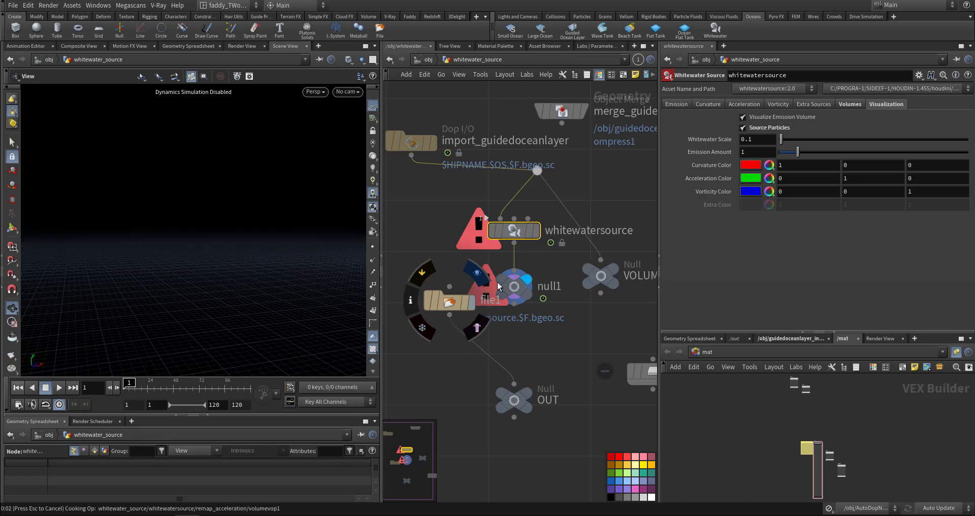
left_click(449, 302)
left_click(184, 387)
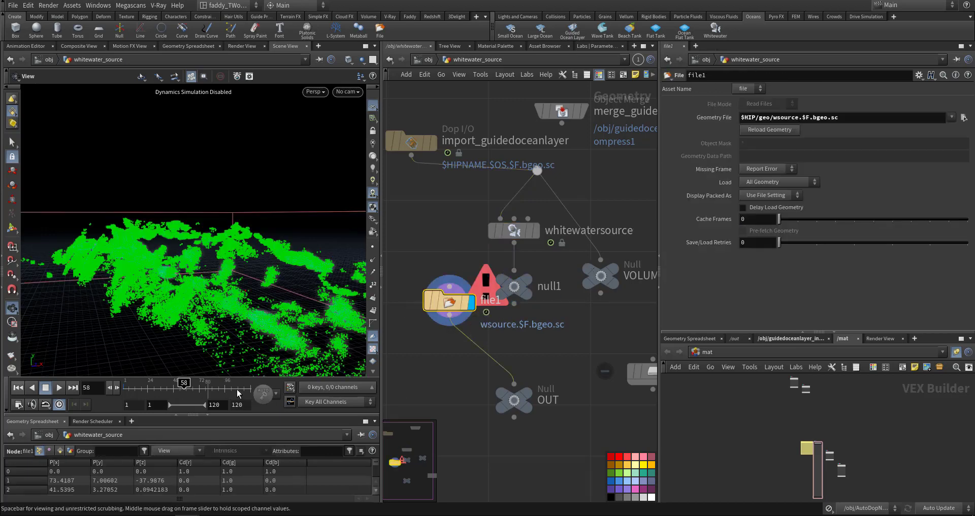
left_click(212, 389)
middle_click_drag(257, 323, 205, 323)
left_click_drag(204, 321, 216, 293)
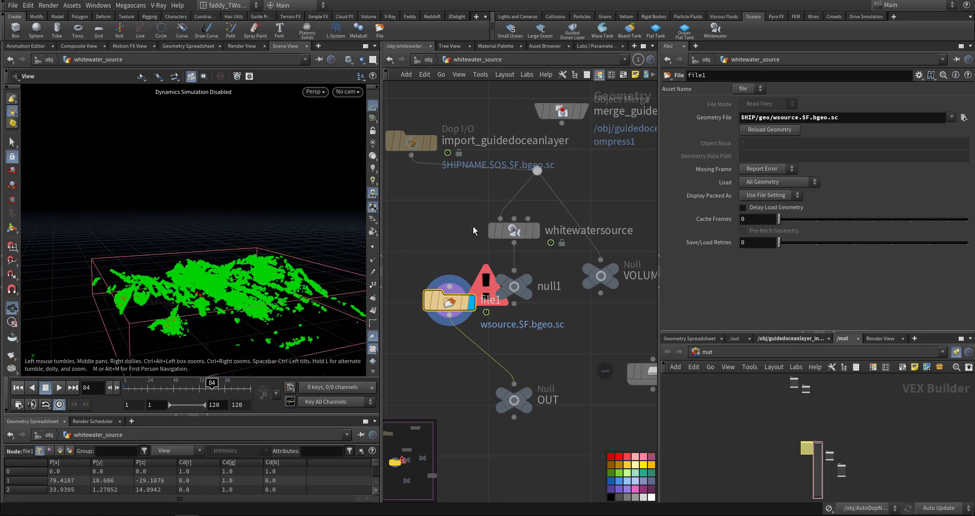
- Review the whitewatersource visualization settings again, then reselect file1 and move to frame 80
left_click_drag(455, 217, 499, 229)
left_click(570, 233)
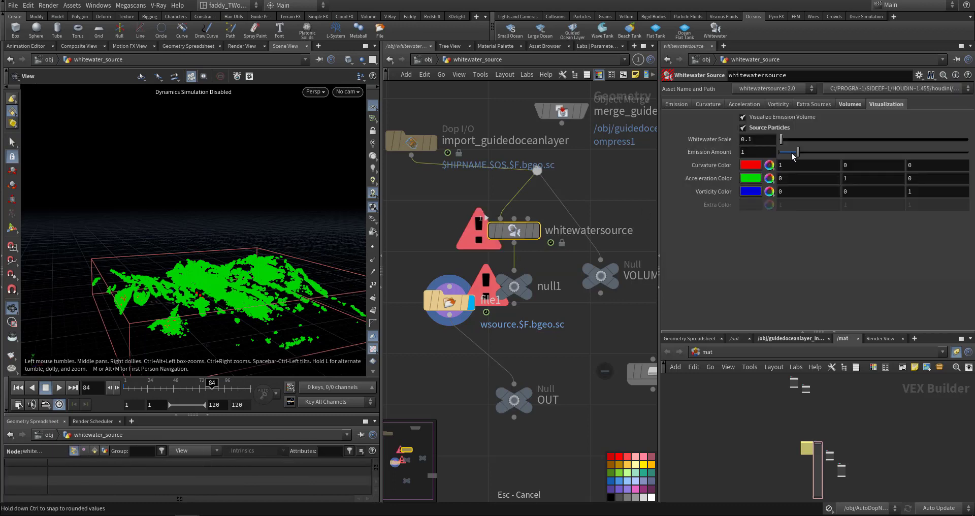
left_click(443, 301)
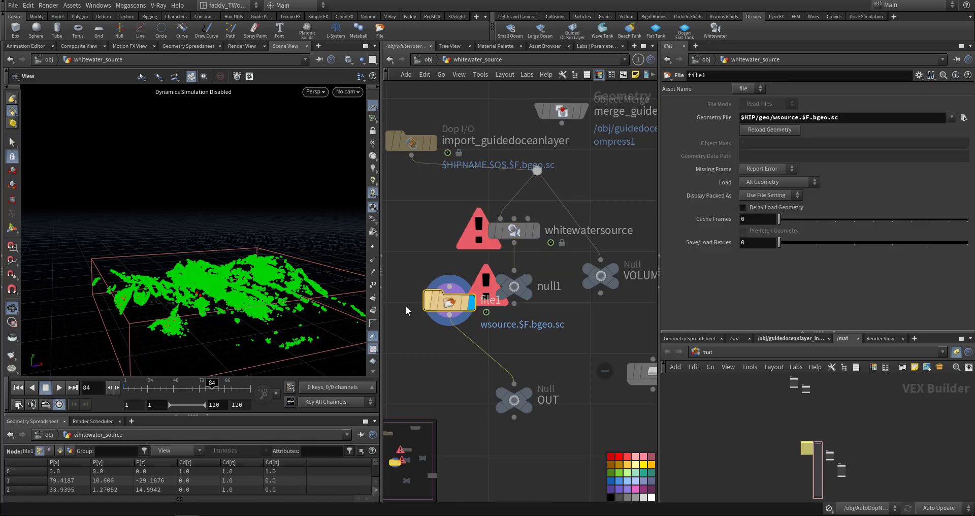
mouse_move(210, 387)
left_mouse_down()
mouse_move(155, 387)
mouse_move(231, 387)
mouse_move(207, 387)
left_mouse_up()
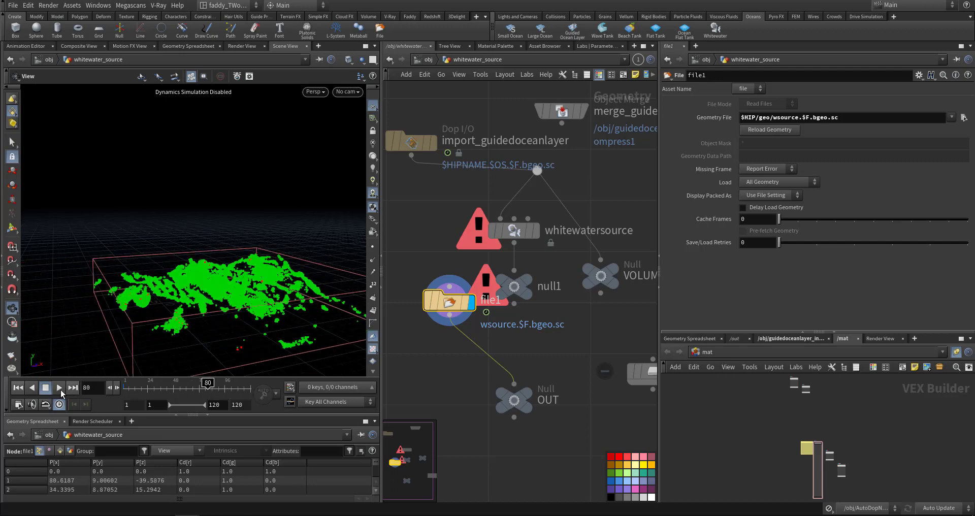
- Play back the cached whitewater source particles, rewind to frame 1, and return to the object level
left_click(60, 389)
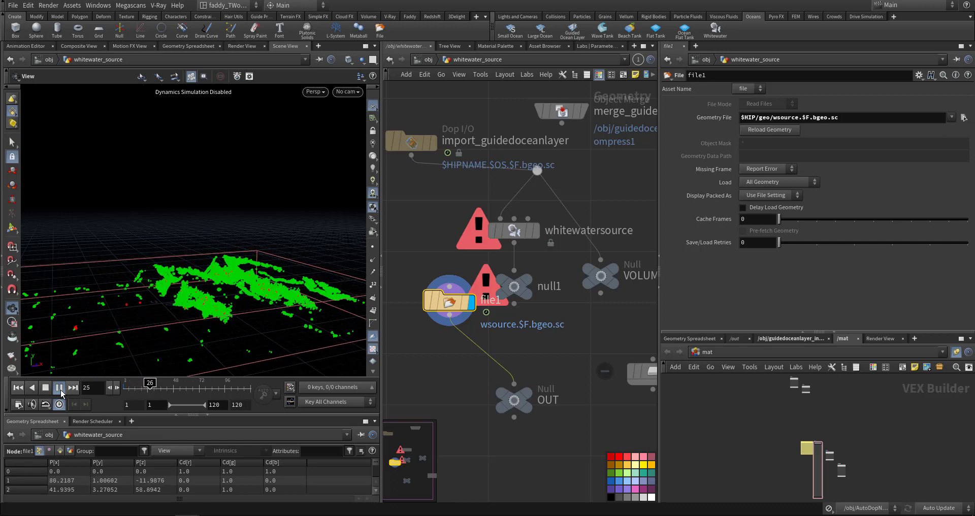
key("ctrl+Up")
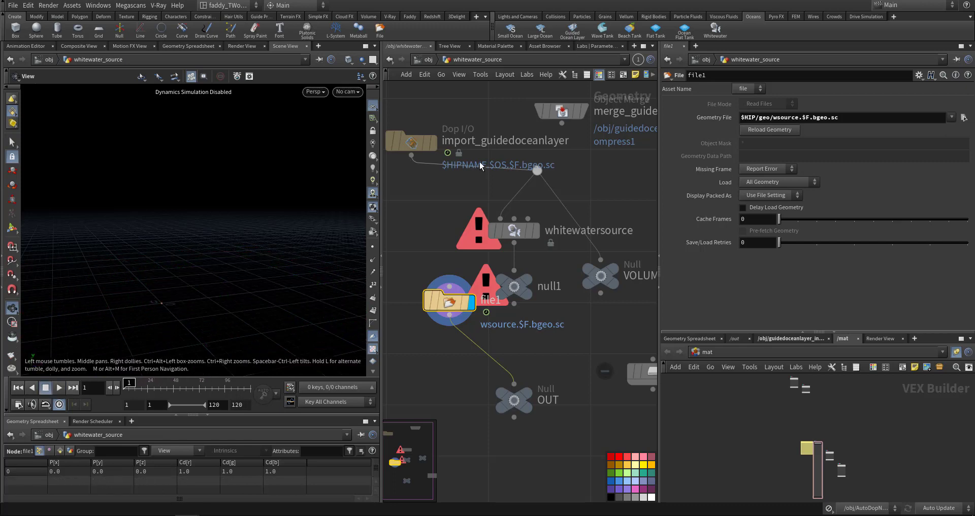
left_click(428, 60)
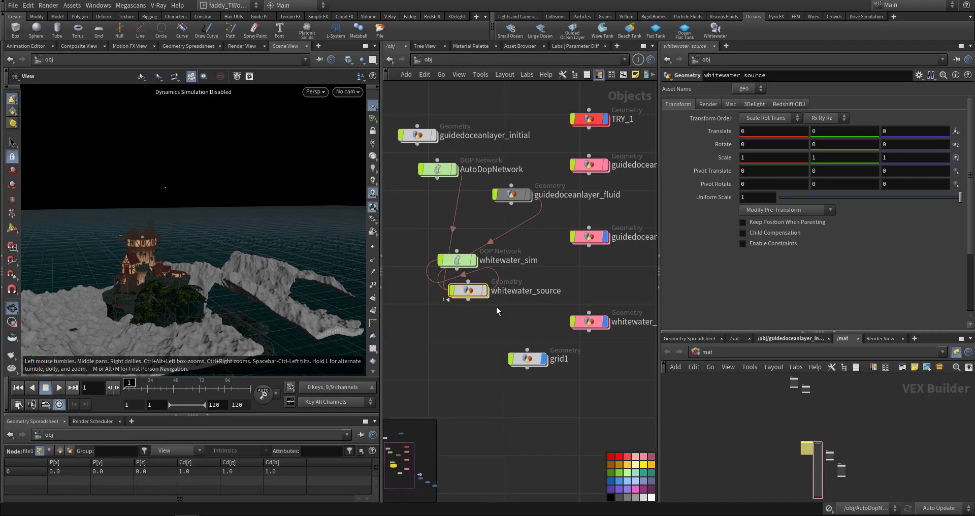
- Open the whitewater_sim network and examine the TRY_1 and TRY_2 static objects and the whitewaterobject1 settings
double_click(459, 260)
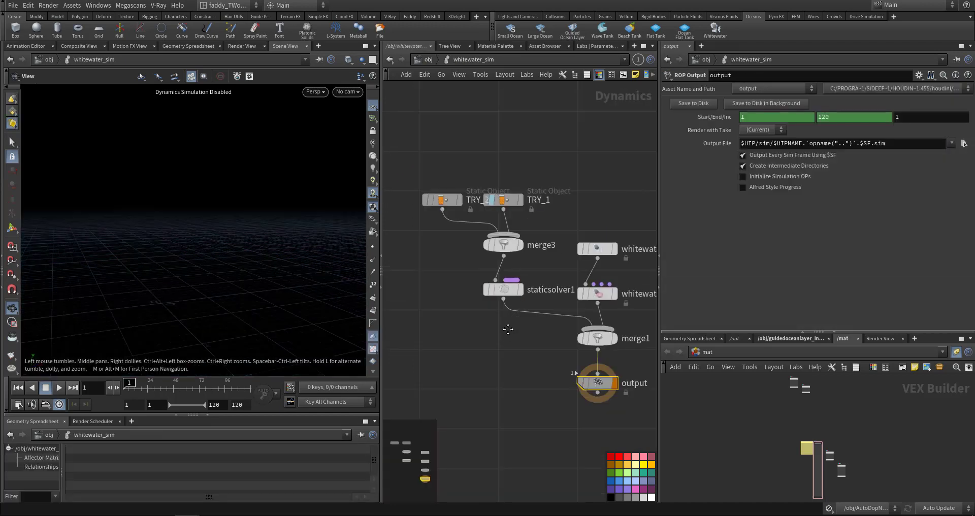
left_click(478, 212)
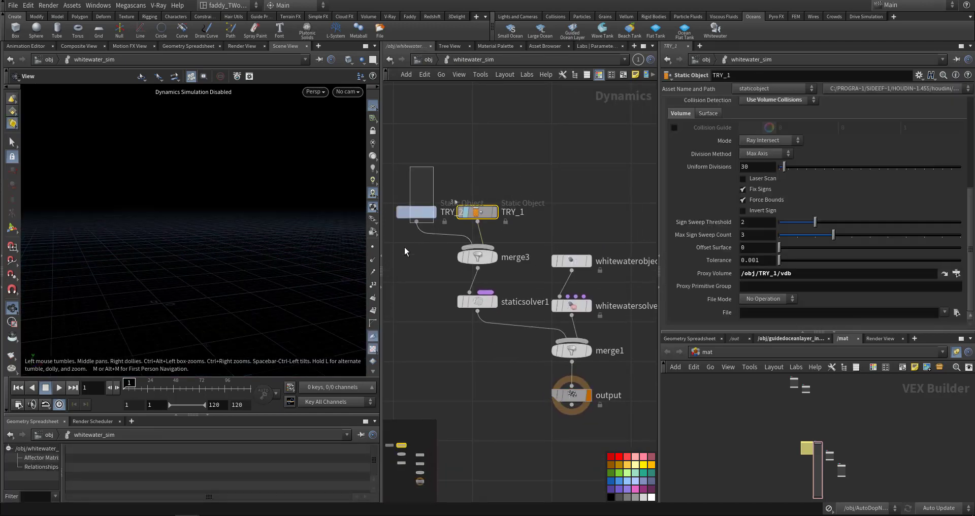
left_click_drag(404, 247, 409, 264)
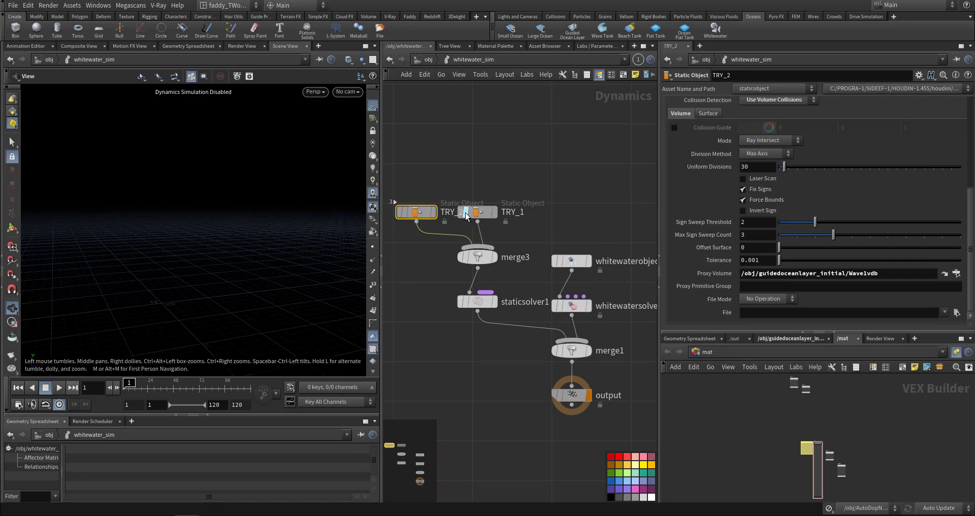
middle_click_drag(607, 288, 551, 286)
left_click_drag(577, 234, 520, 278)
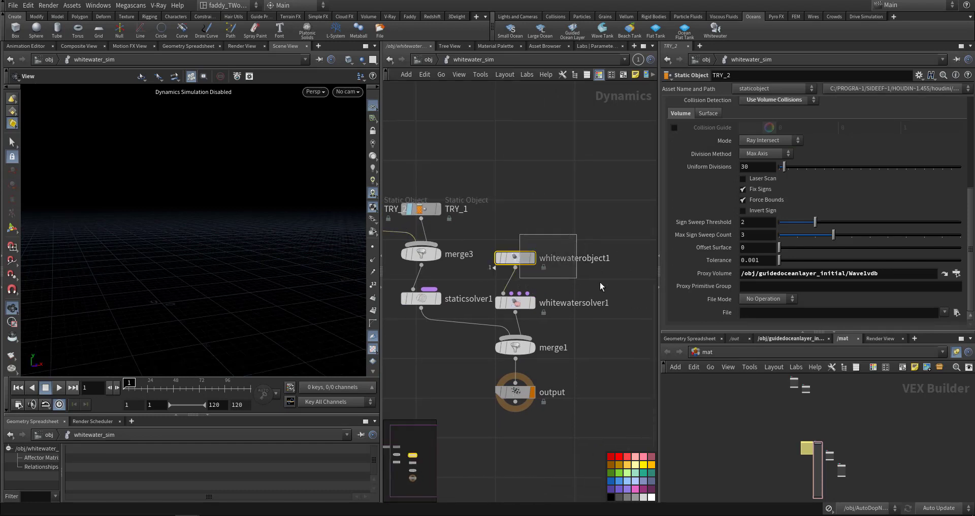
left_click_drag(602, 281, 601, 281)
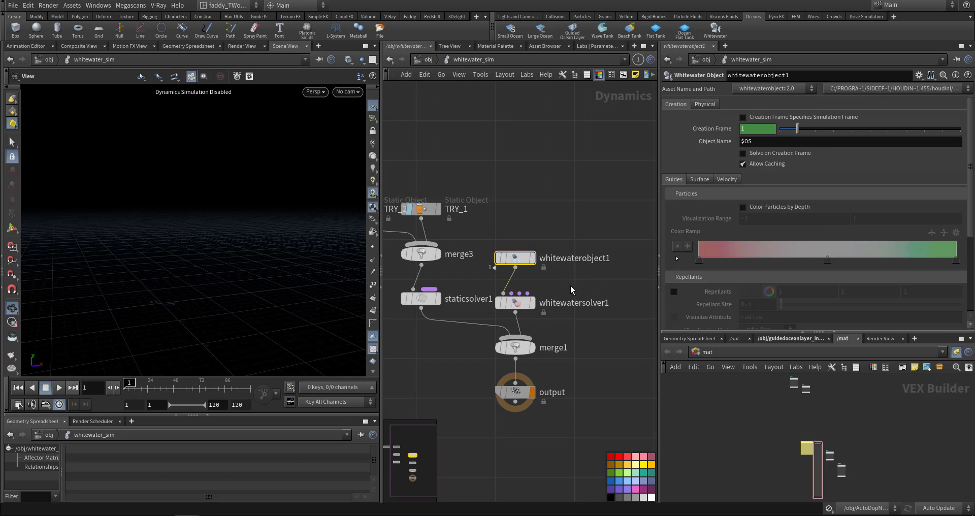
- Select whitewatersolver1 and examine its volume source, emission and limits settings
left_click(557, 302)
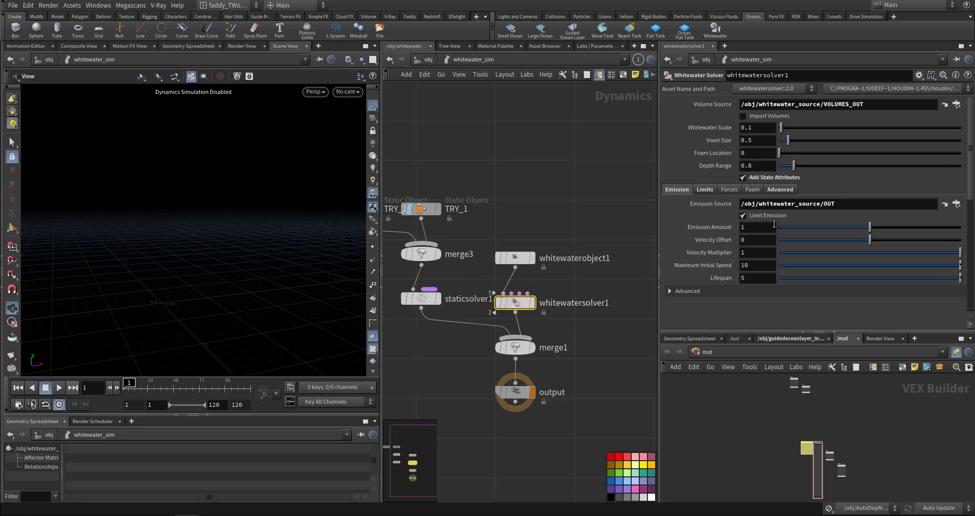
middle_click_drag(572, 204, 602, 227)
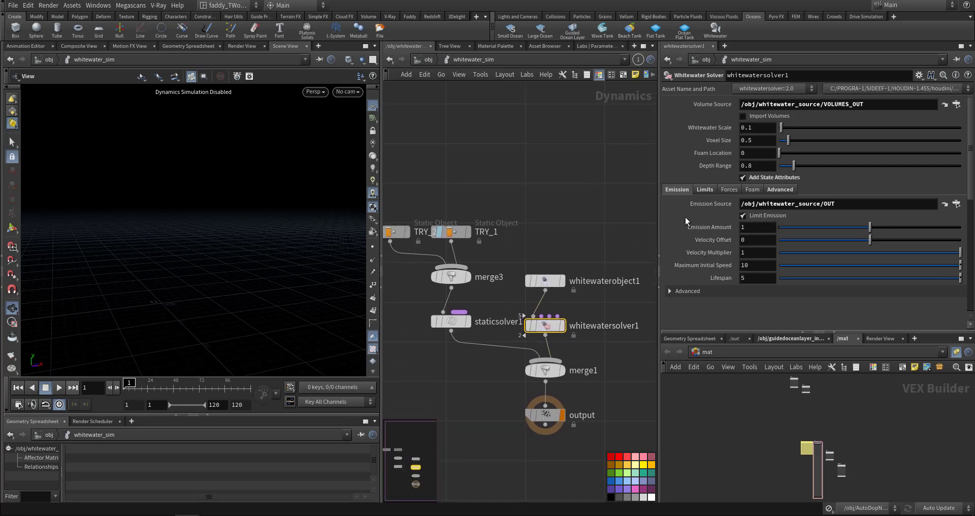
left_click(705, 190)
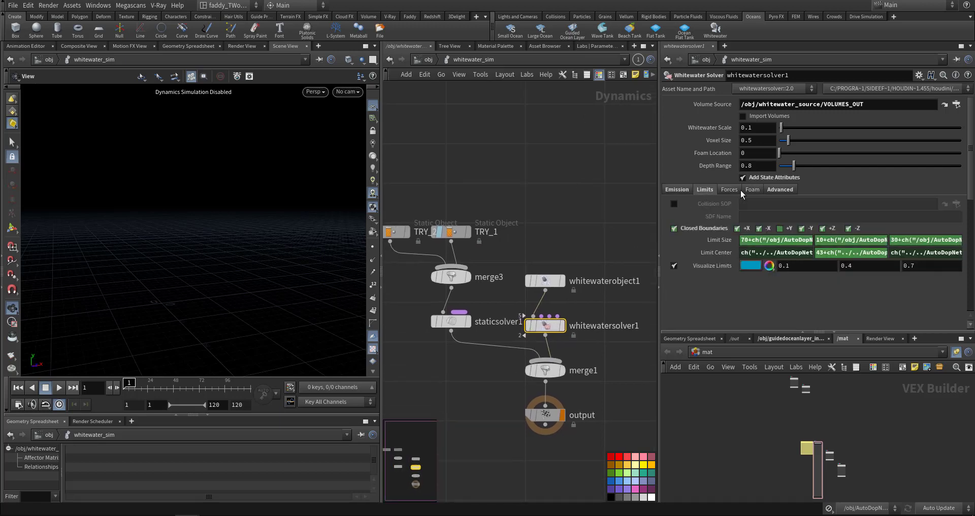
- Open the whitewater_import network, display file1 with the cached whitewater, and inspect its particles at frame 41
left_click(428, 60)
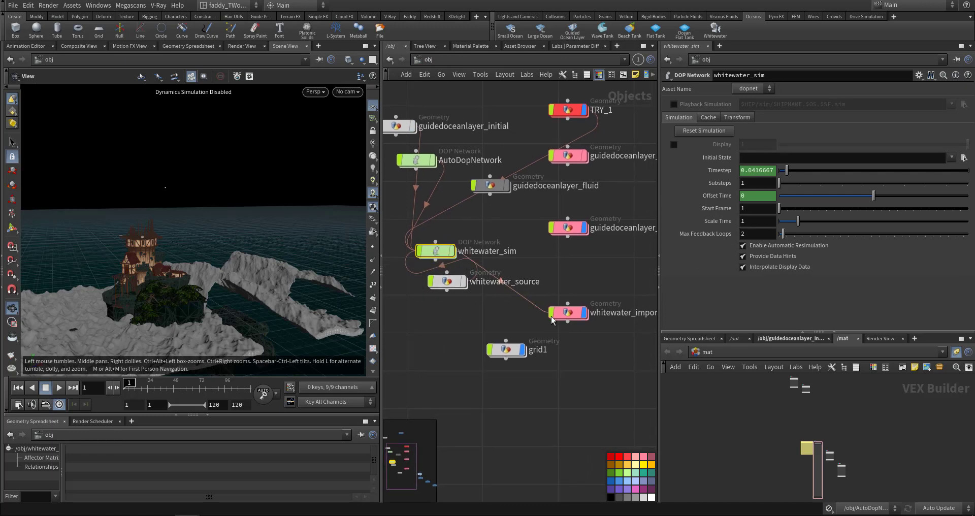
double_click(548, 319)
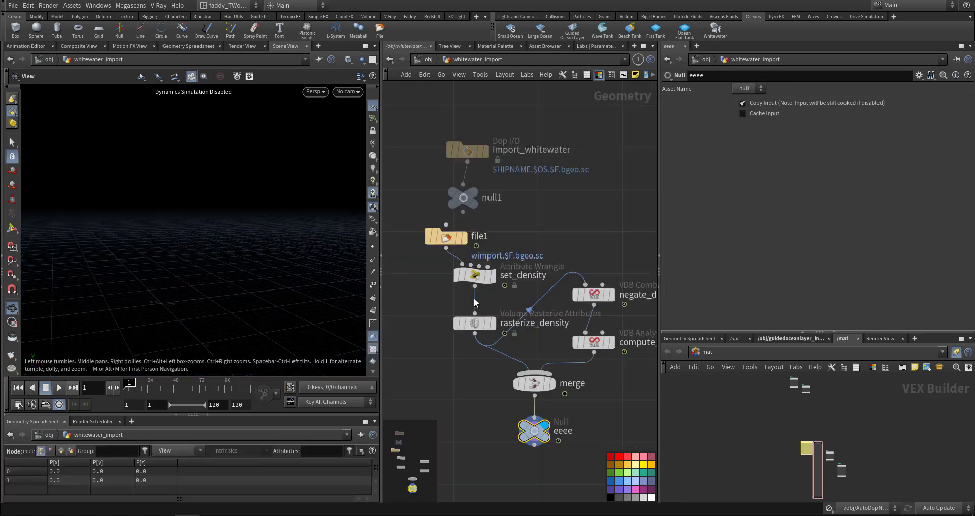
left_click(501, 284)
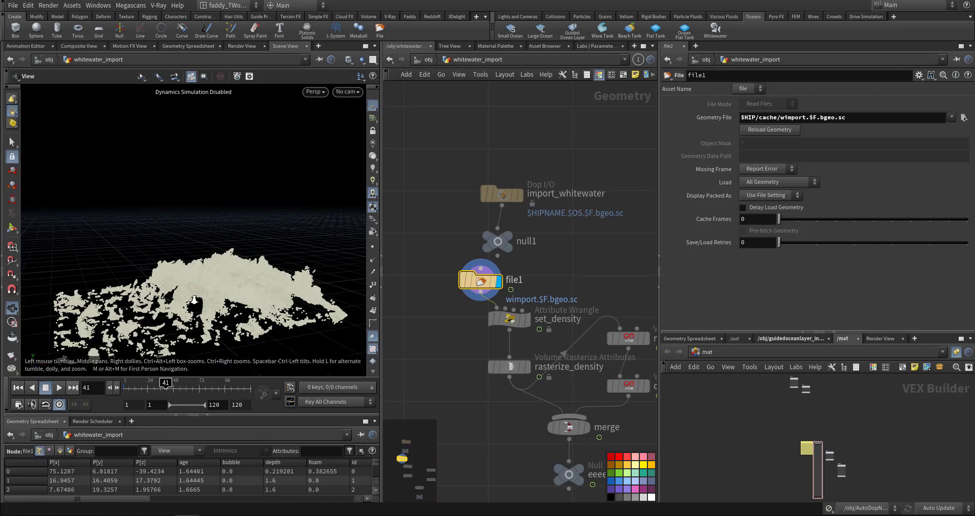
right_click_drag(194, 300, 267, 285)
mouse_move(268, 285)
left_mouse_down()
mouse_move(270, 262)
mouse_move(285, 292)
left_mouse_up()
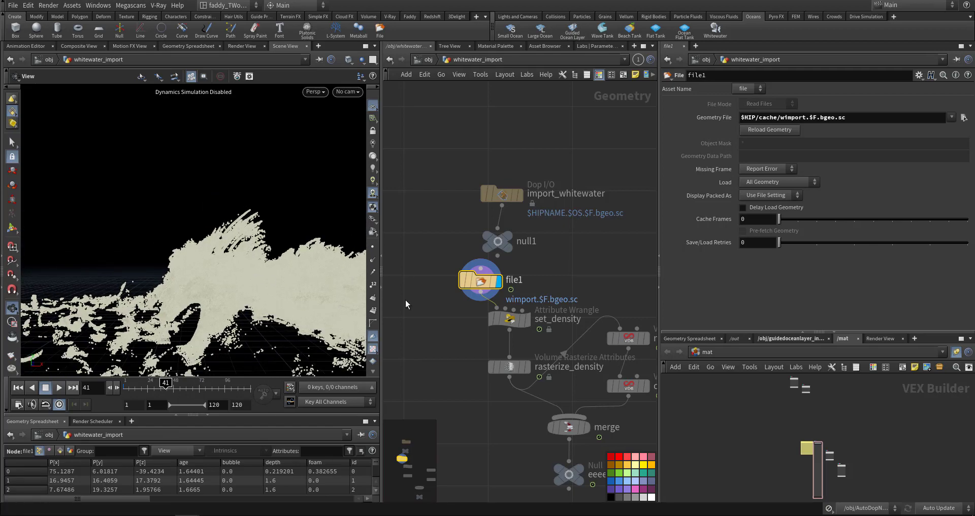
middle_click(480, 281)
left_click_drag(239, 274, 266, 297)
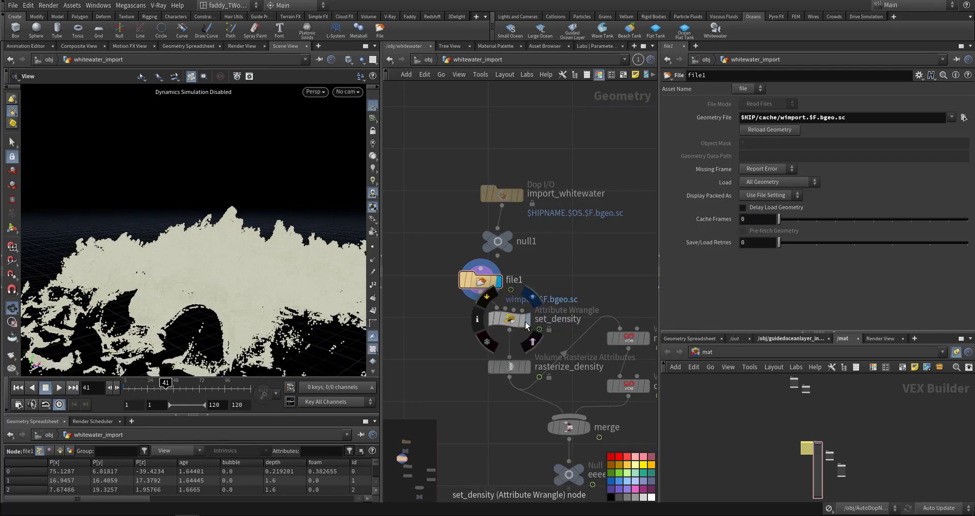
- Display and select the set_density wrangle, and examine its density ramps and effect on the particles
left_click(527, 319)
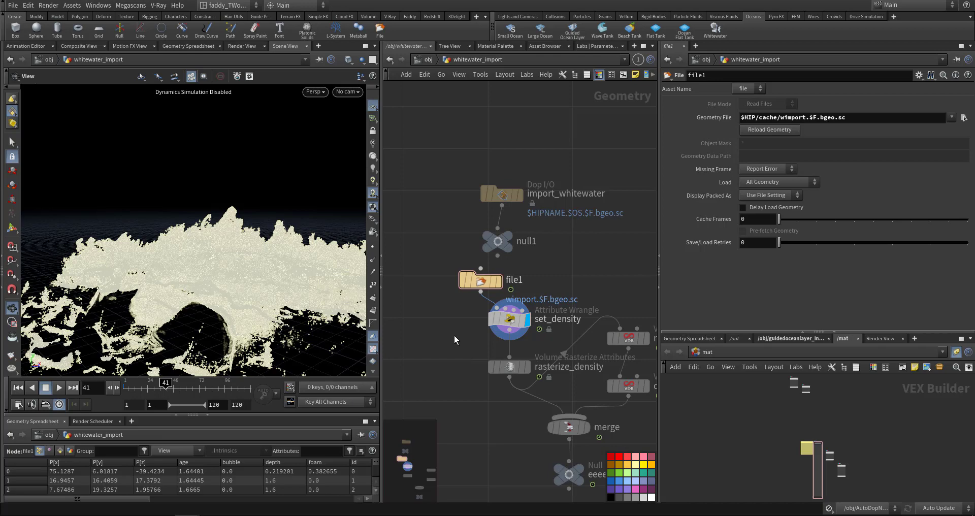
left_click(509, 319)
middle_click_drag(494, 470, 464, 387)
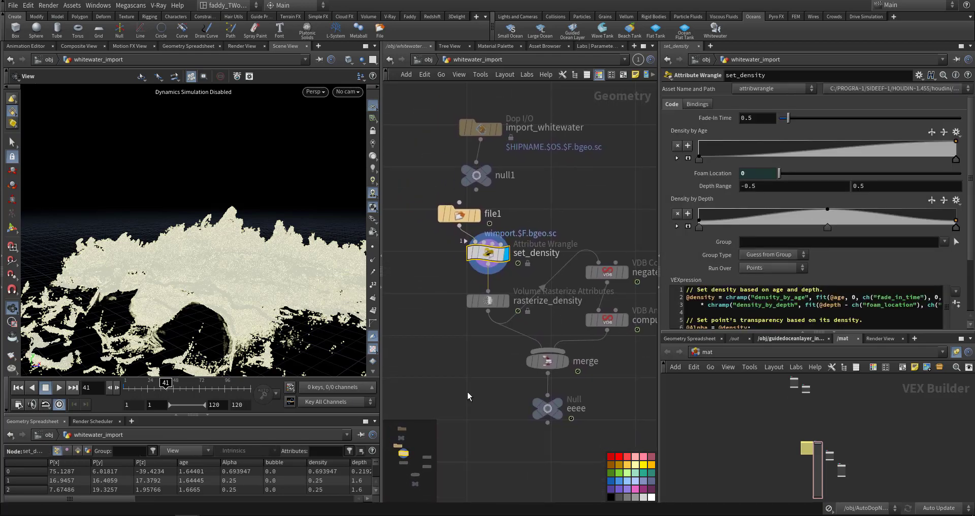
left_click_drag(213, 299, 290, 310)
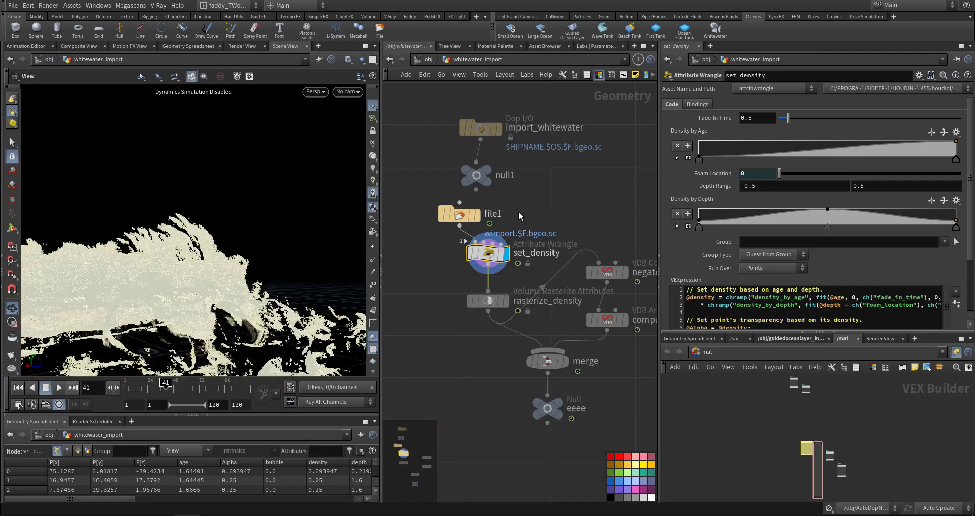
- Display file1 again, inspect its whitewater particles up close at frame 41 and at frame 120, and check the node's information
left_click(475, 215)
left_click(459, 218)
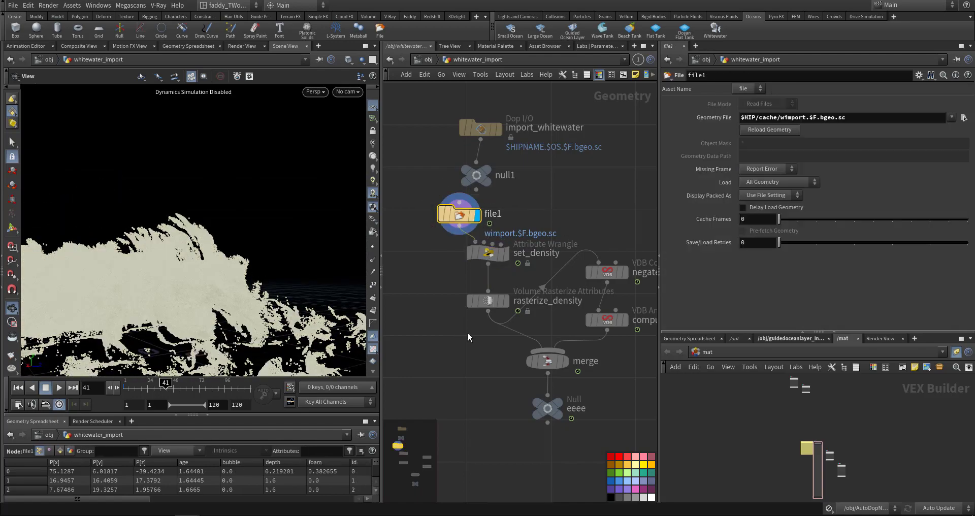
middle_click_drag(435, 317, 448, 348)
left_click_drag(127, 297, 274, 300)
right_click_drag(254, 299, 280, 300)
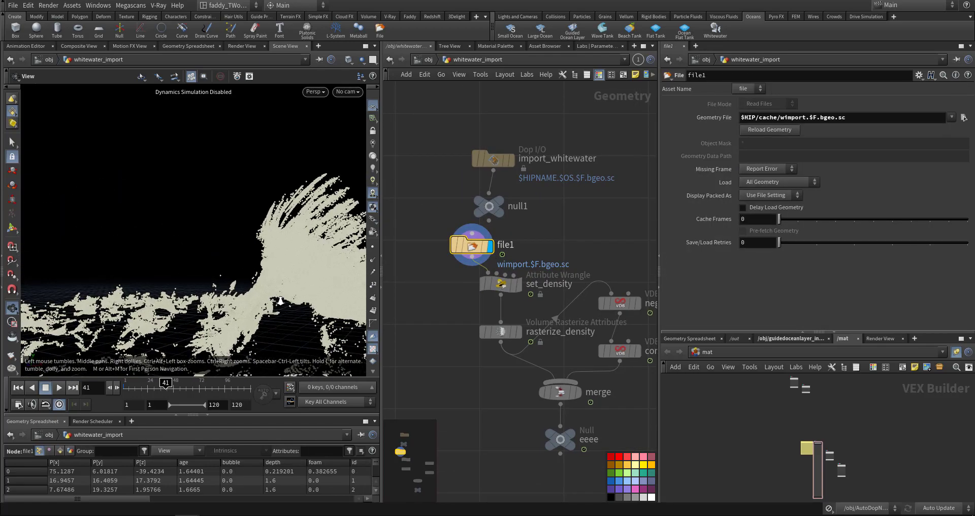
scroll(280, 301, "up", 5)
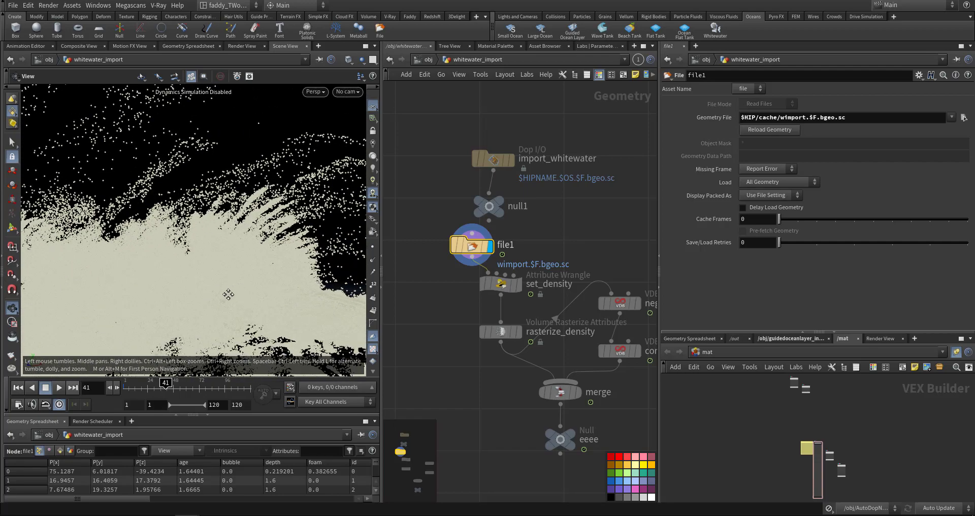
scroll(228, 295, "up", 5)
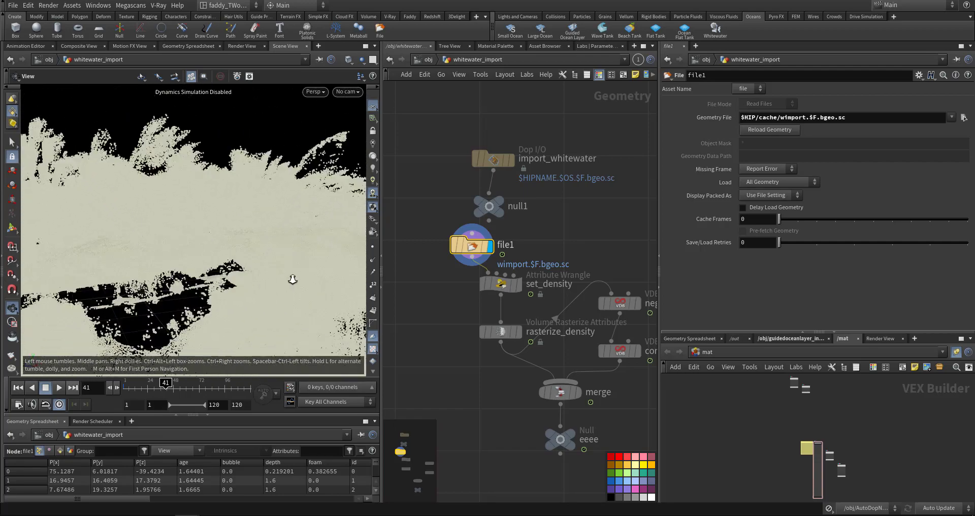
scroll(292, 280, "up", 6)
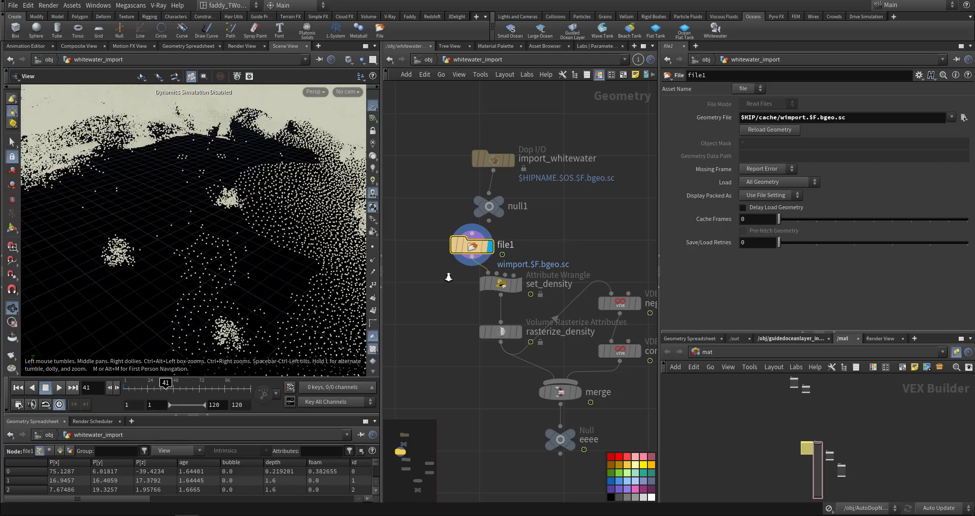
left_click_drag(215, 280, 284, 224)
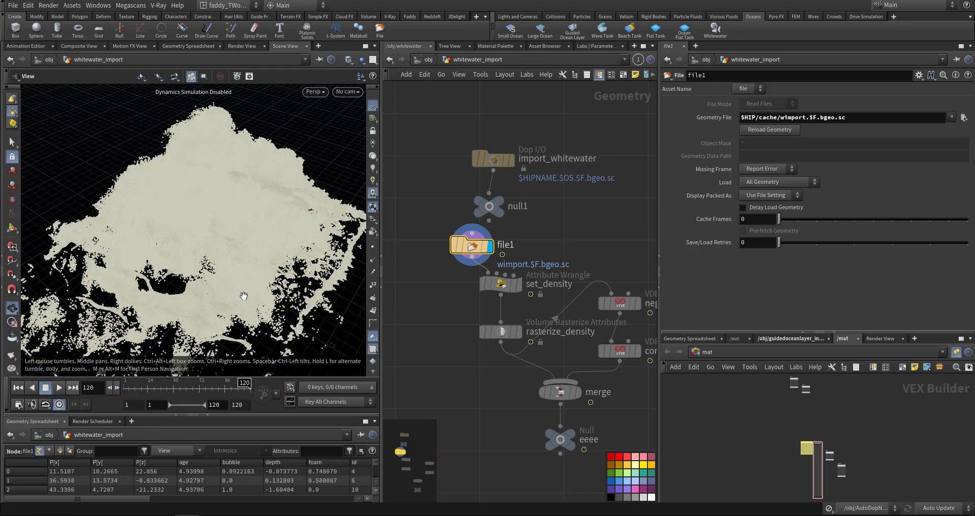
left_click_drag(242, 298, 239, 262)
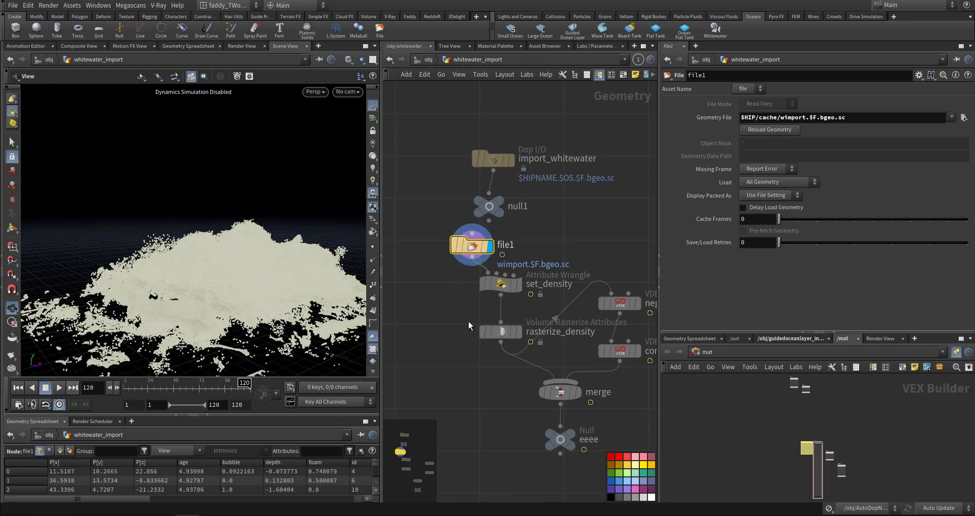
middle_click(471, 245)
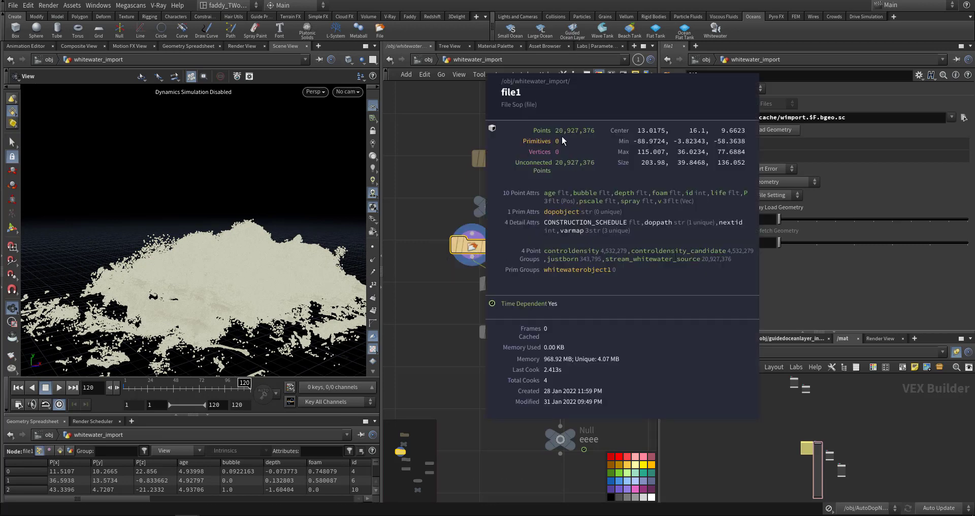
- Add a Color node beside the density nodes and connect file1's output to its input
middle_click_drag(442, 336, 487, 325)
key("Tab")
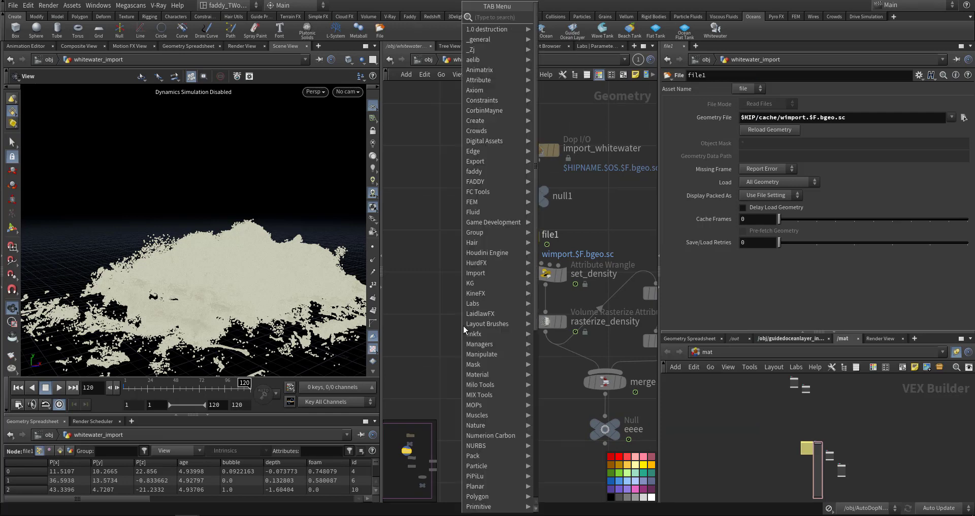
type("color")
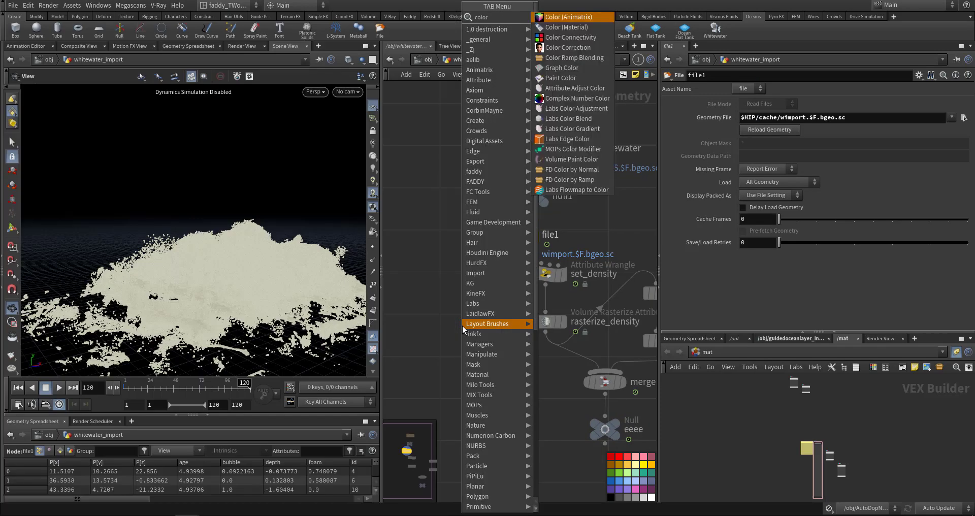
key("Escape")
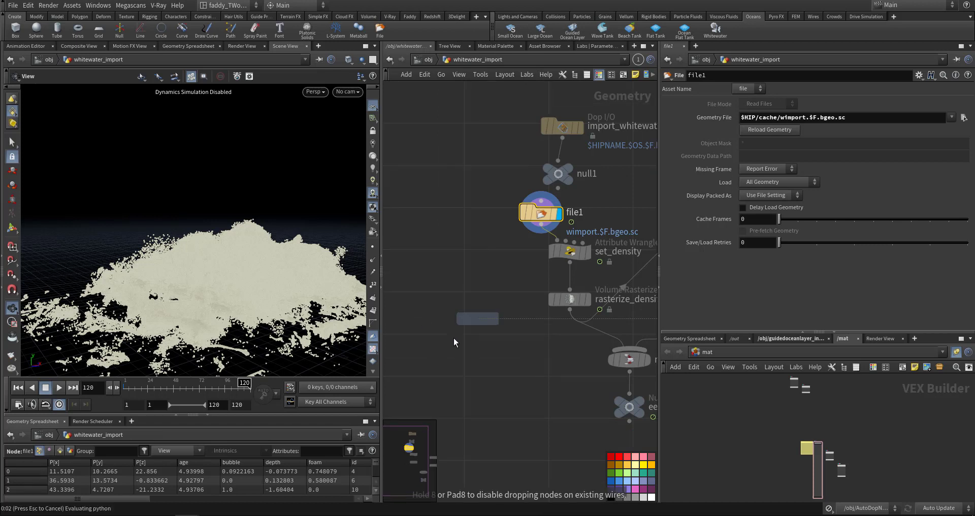
left_click(463, 334)
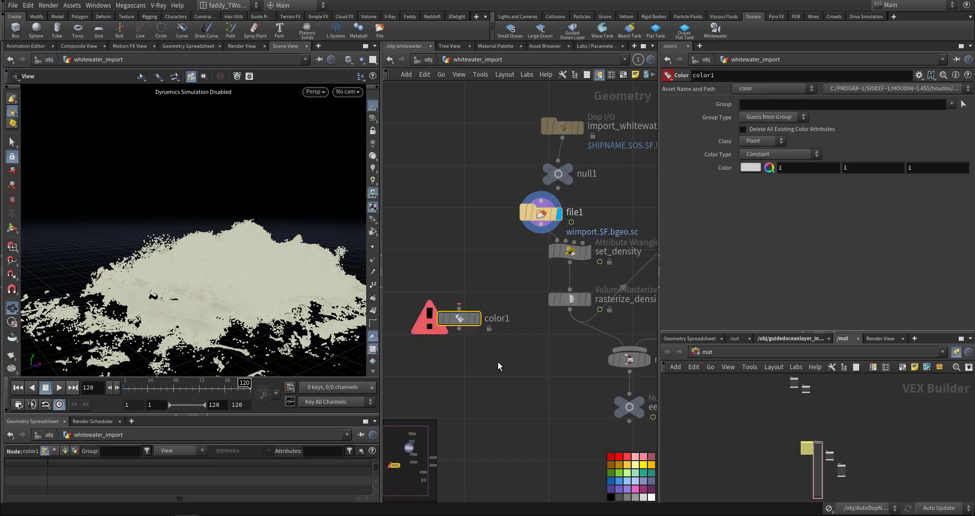
left_click(460, 305)
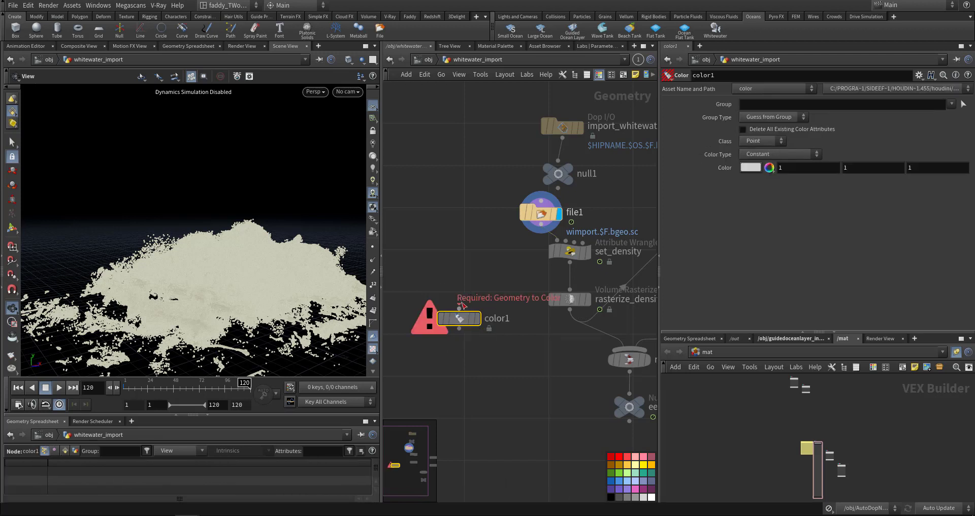
left_click(516, 286)
- Set color1 to Ramp from Attribute using v, apply the blue-to-cyan-to-white ramp preset, and display the node
left_click(780, 154)
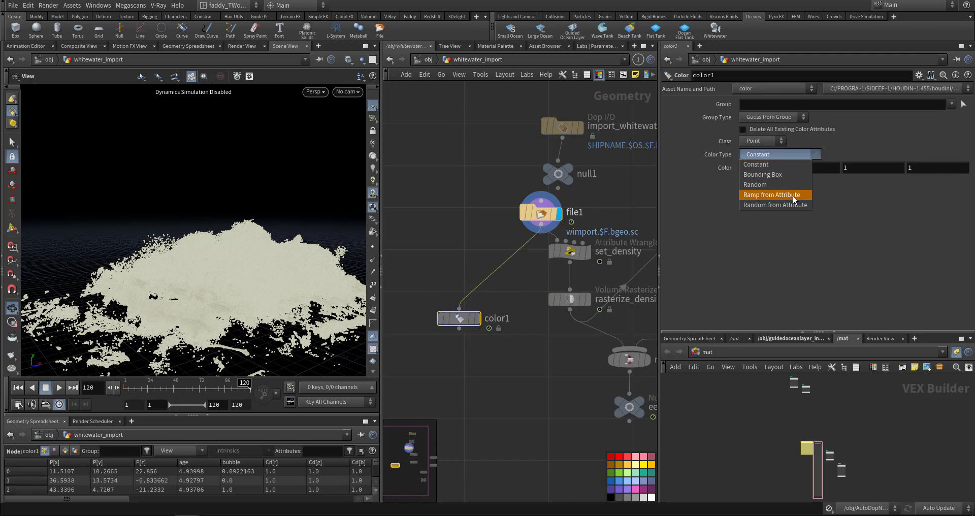
left_click(793, 196)
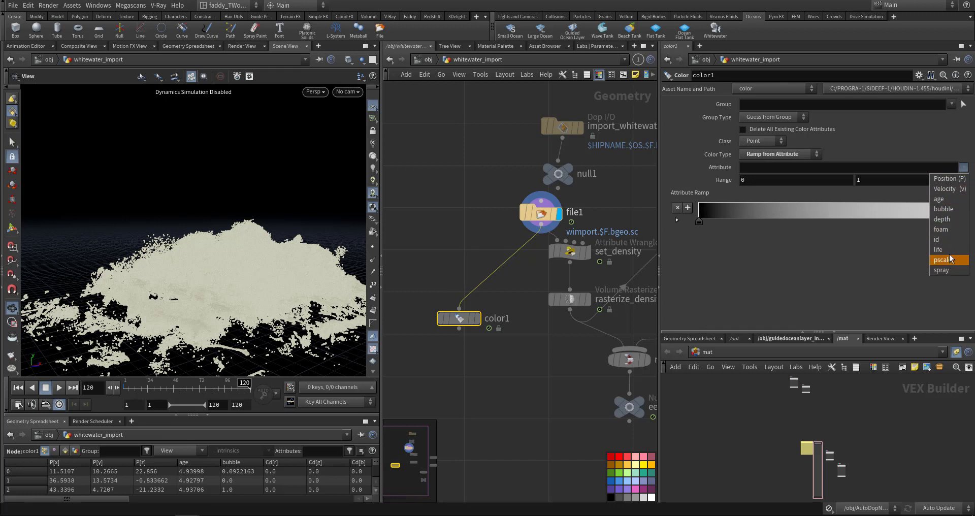
left_click(952, 200)
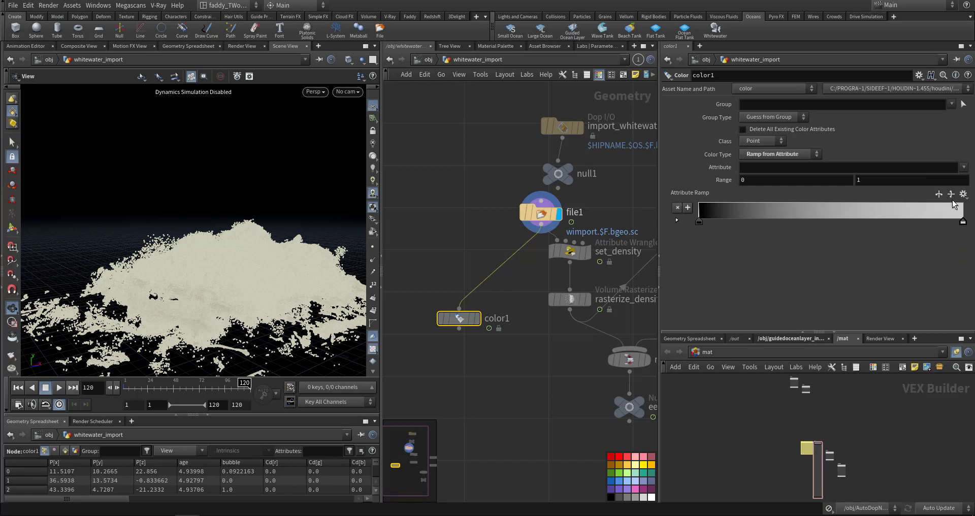
left_click(963, 194)
left_click(939, 341)
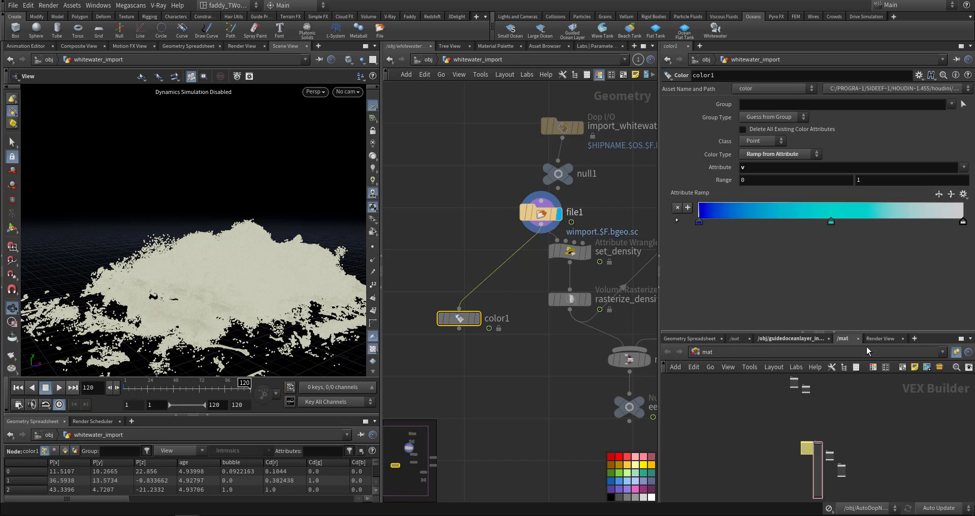
left_click(476, 319)
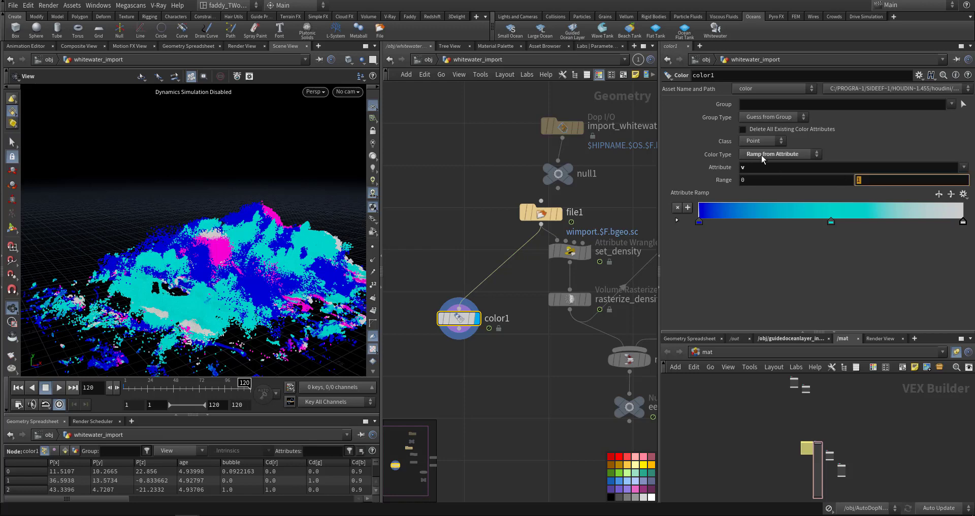
- Set the upper limit of color1's attribute range to 10 and adjust it to 15
type("10")
key("Return")
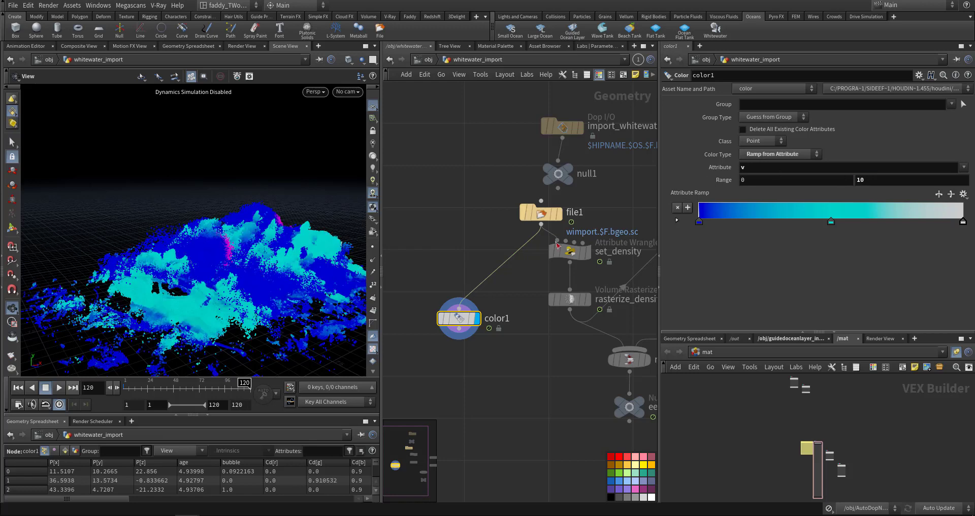
type("151")
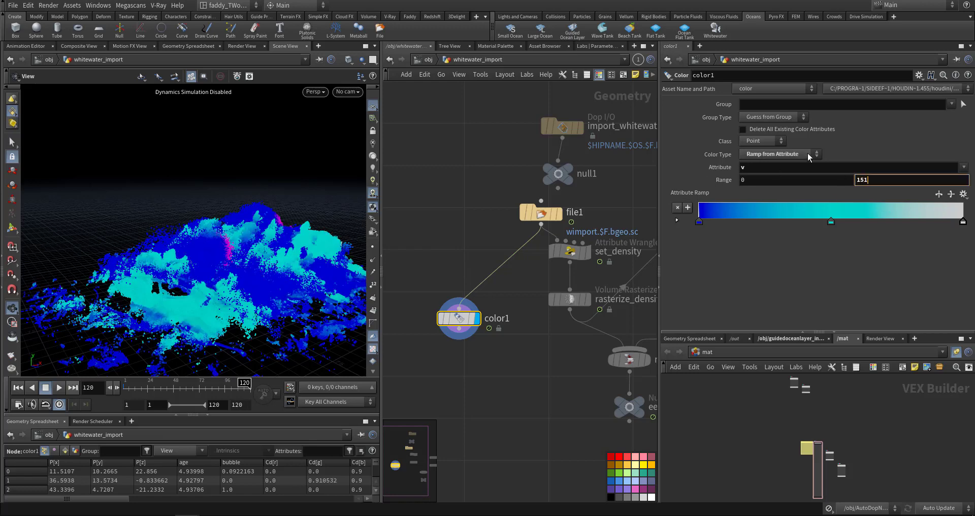
key("BackSpace")
key("Return")
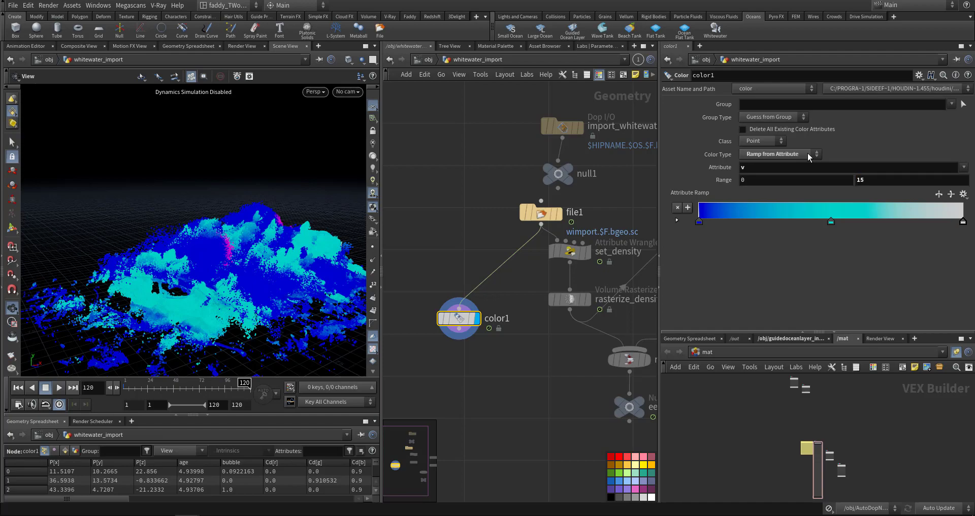
- Inspect the velocity-coloured whitewater through cam1 and cam2, and up close in a free perspective view
left_click_drag(208, 231, 372, 270)
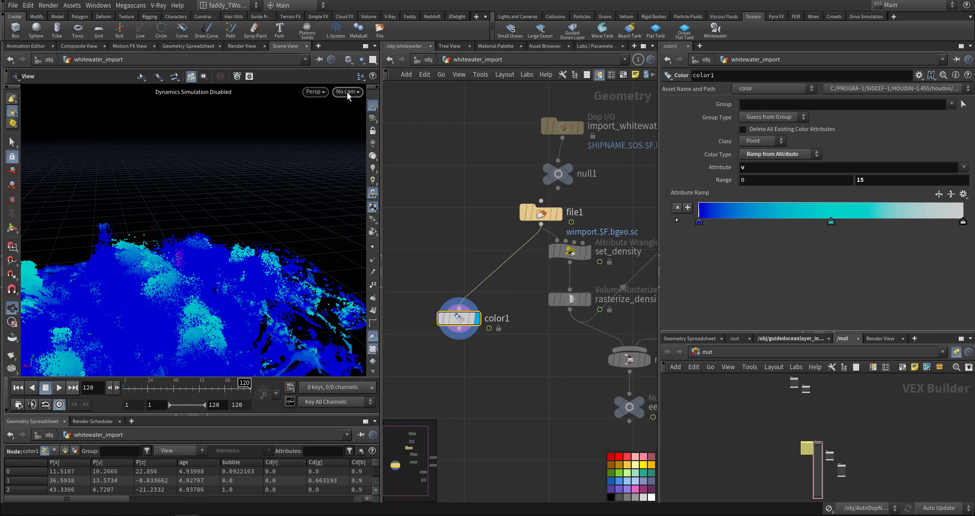
left_click(347, 93)
left_click(364, 141)
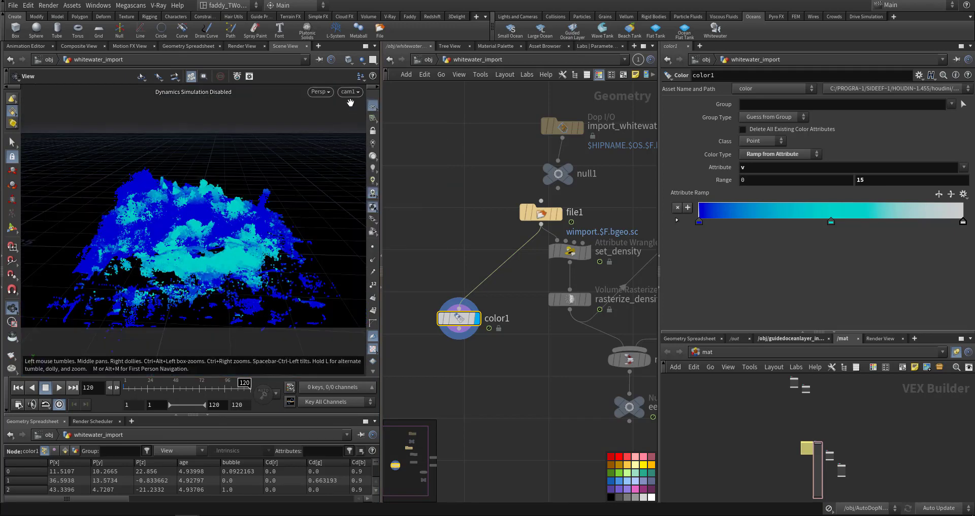
left_click(351, 92)
left_click(359, 150)
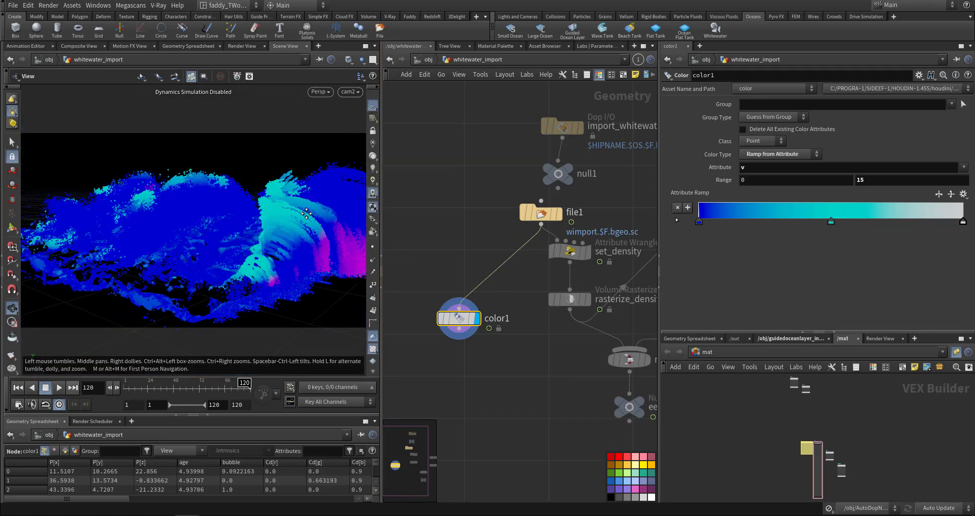
left_click_drag(306, 213, 233, 190)
middle_click_drag(233, 189, 223, 195)
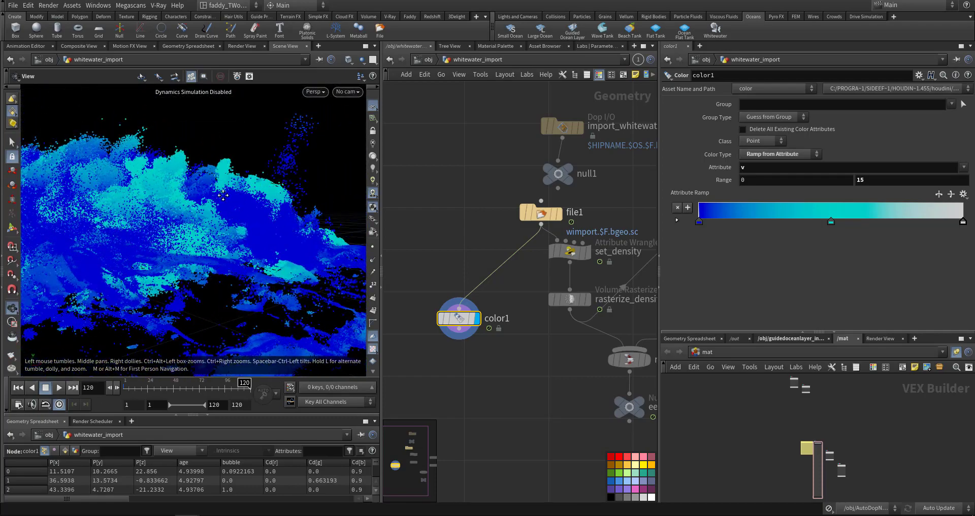
left_click_drag(223, 195, 254, 259)
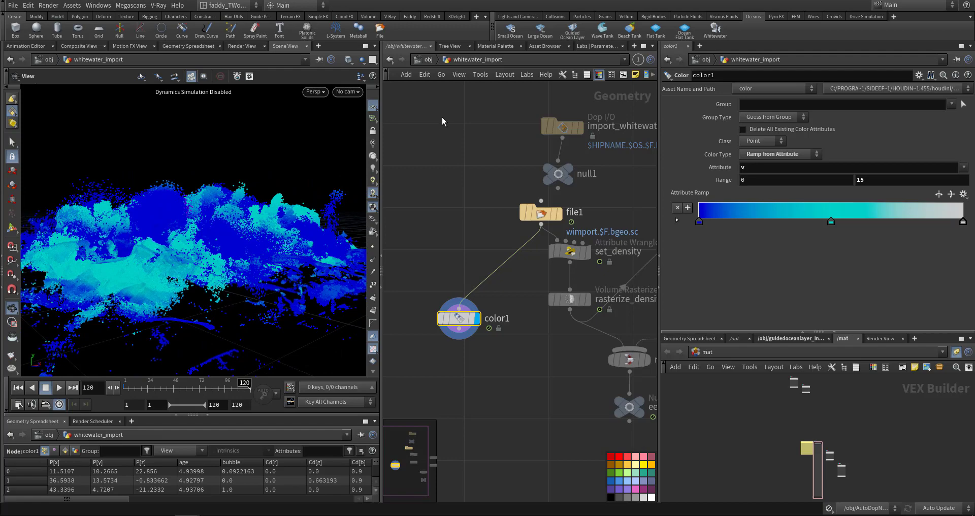
- Return to the object level, inspect the whole ocean and castle scene, and view envlight1's light settings beside the cameras
left_click(422, 60)
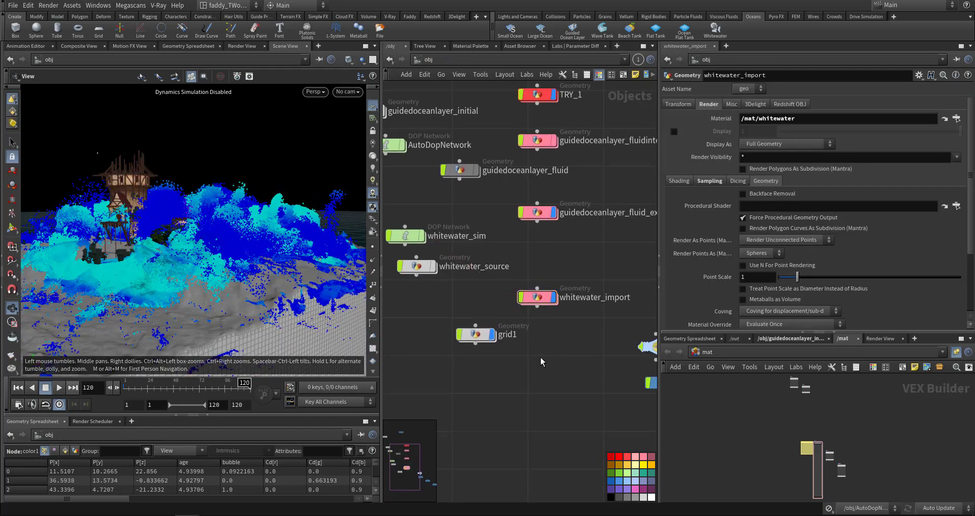
mouse_move(219, 279)
left_mouse_down()
mouse_move(212, 283)
mouse_move(225, 280)
left_mouse_up()
middle_click_drag(477, 339, 401, 269)
left_click(401, 265)
left_click_drag(105, 146, 275, 280)
middle_click_drag(508, 335, 427, 309)
left_click_drag(512, 241, 571, 316)
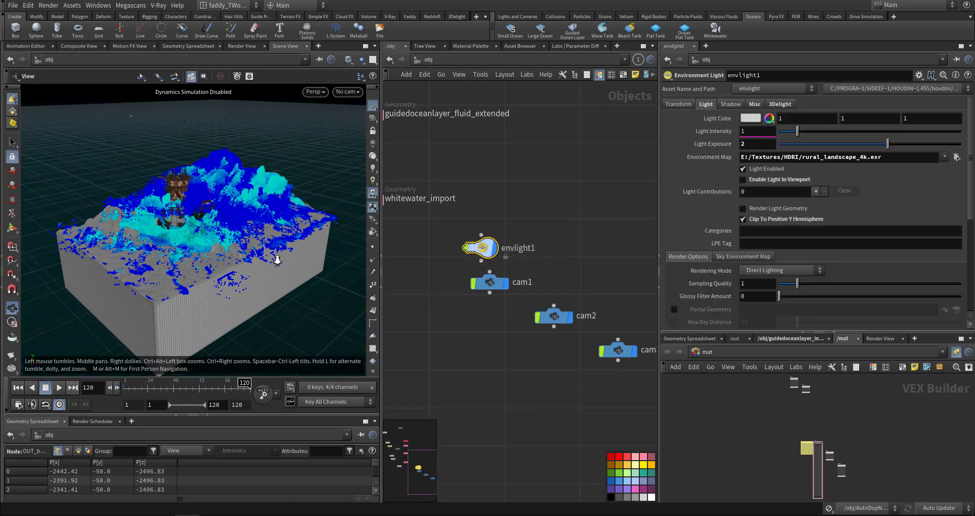
right_click_drag(277, 257, 233, 277)
mouse_move(203, 276)
left_mouse_down()
mouse_move(231, 272)
mouse_move(218, 274)
left_mouse_up()
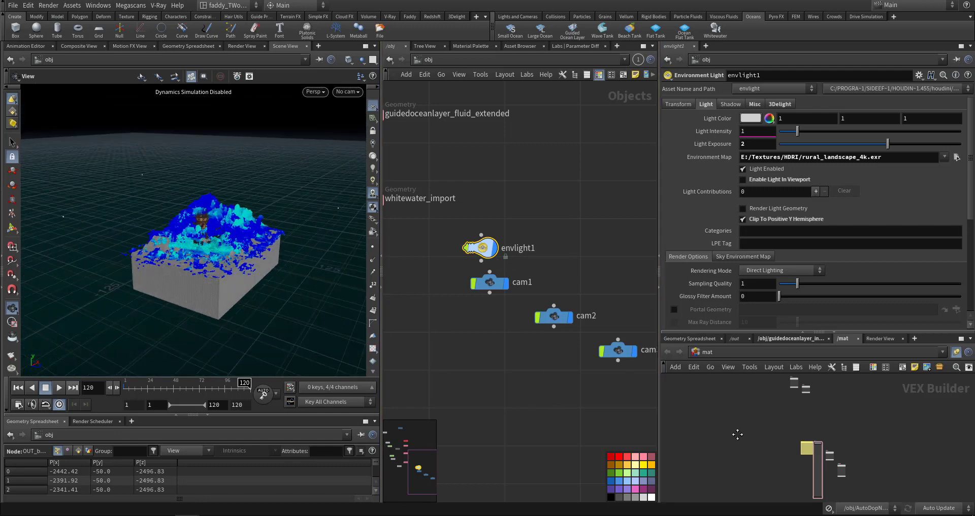
- Examine the oceansurface and whitewater material builders and the adjoining note in the material network
scroll(833, 437, "up", 10)
scroll(849, 427, "up", 2)
middle_click_drag(847, 418, 831, 386)
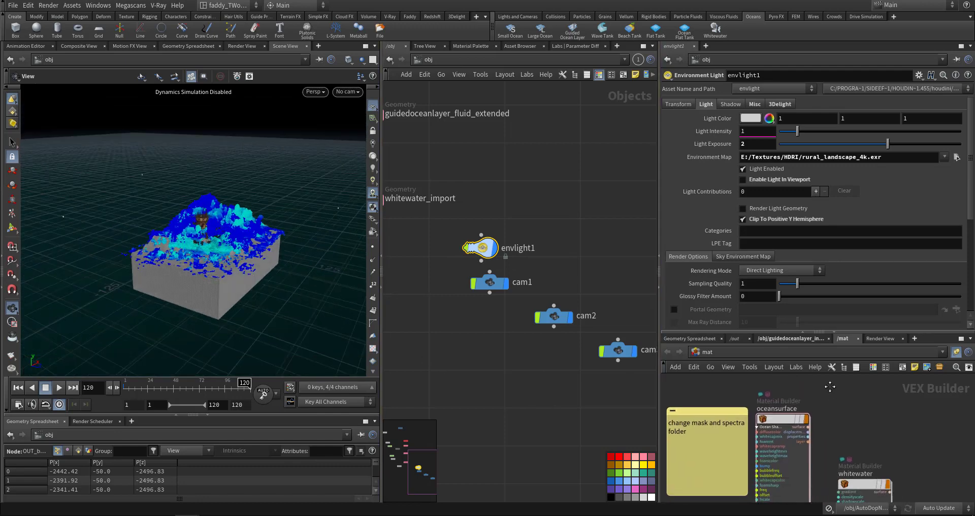
left_click_drag(825, 390, 796, 444)
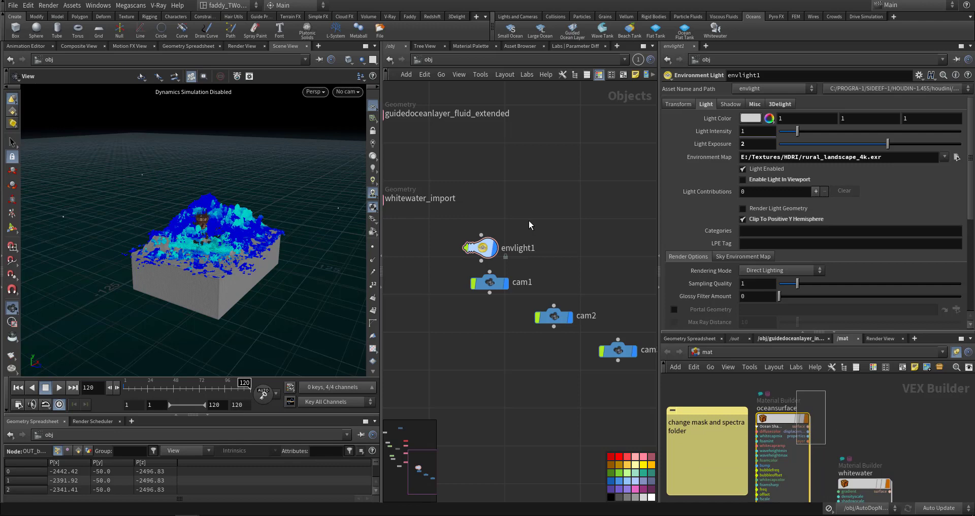
- Open guidedoceanlayer_fluid_extended, examine its spectra and mask nodes, and inspect the cached ocean surface at frame 60
middle_click_drag(511, 207, 573, 258)
middle_click_drag(406, 209, 476, 274)
middle_click_drag(540, 305, 477, 266)
double_click(472, 266)
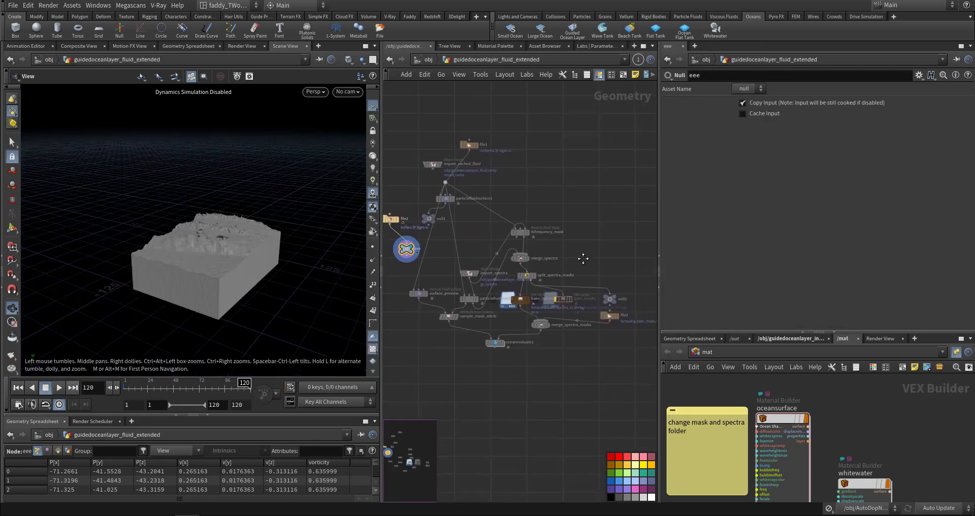
scroll(577, 298, "up", 5)
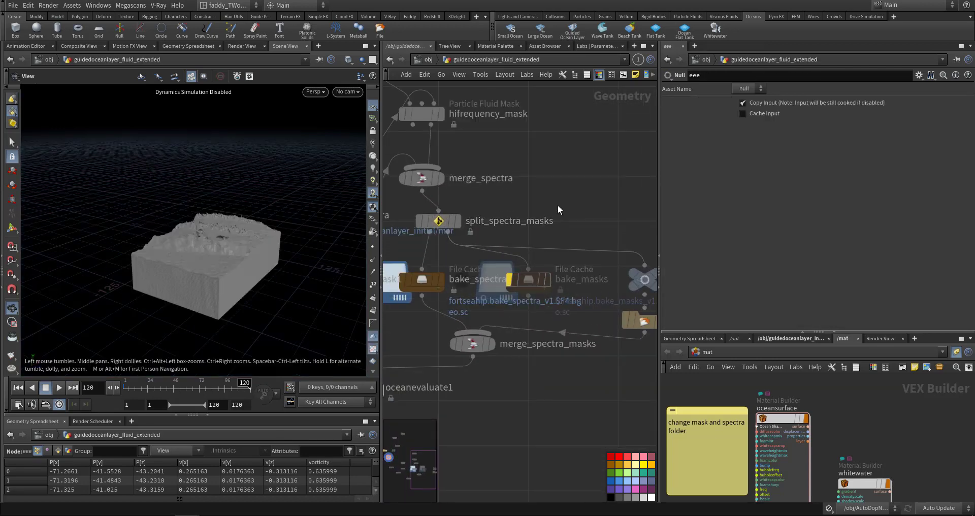
scroll(584, 211, "down", 10)
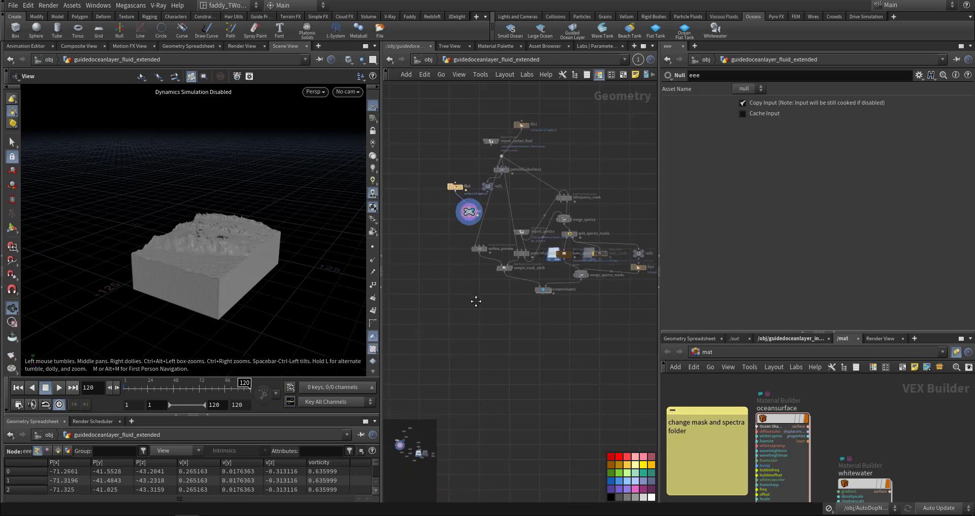
middle_click_drag(476, 301, 494, 345)
scroll(453, 267, "up", 5)
scroll(292, 257, "up", 3)
left_click_drag(291, 257, 193, 327)
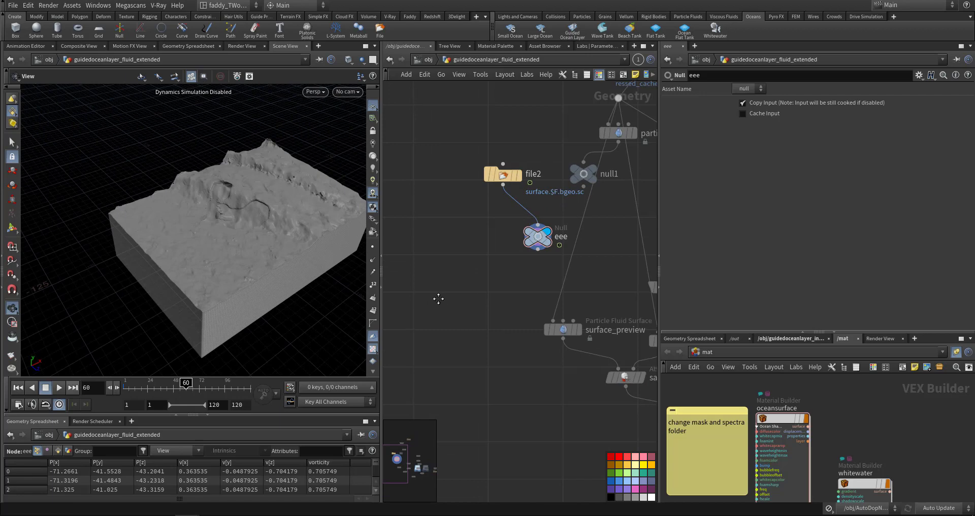
middle_click_drag(437, 298, 424, 274)
- Select the oceansurface material and show its displacement settings with the spectrum and mask geometry paths
left_click(782, 418)
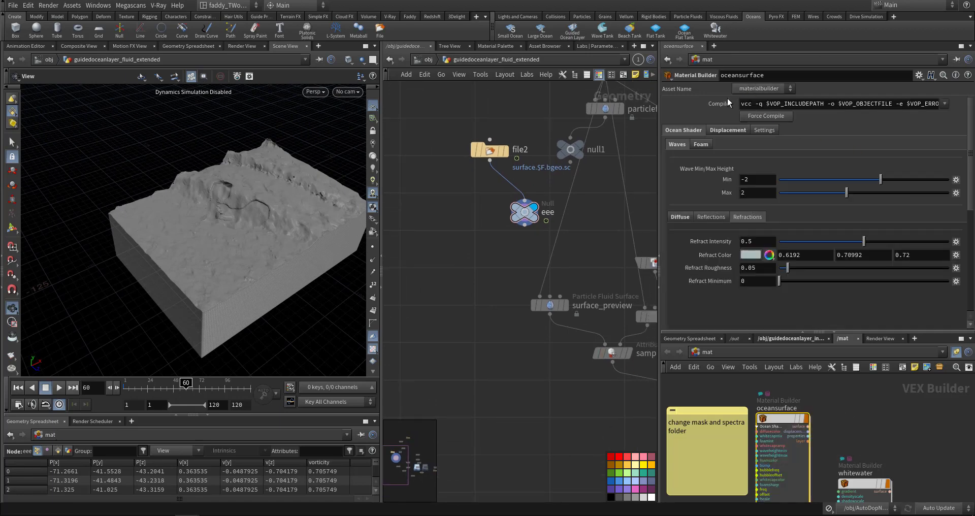
left_click(728, 130)
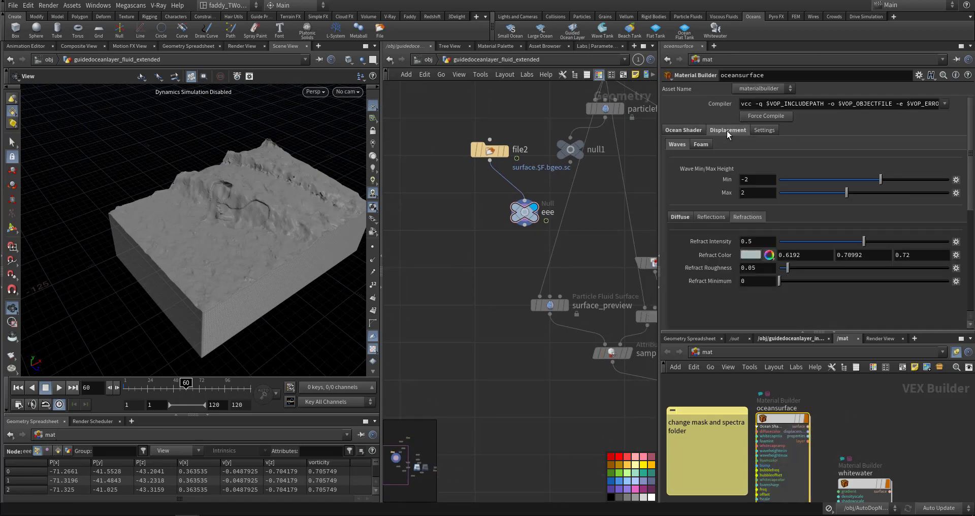
left_click(769, 339)
- Open the out network and select the chain of five geometry output nodes from compress_geometry1 to geometry1
left_click(738, 338)
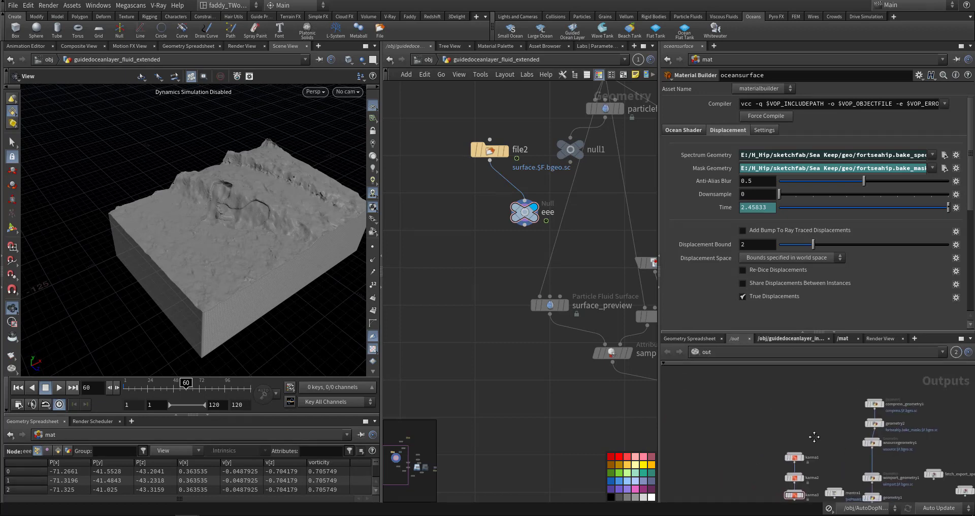
middle_click_drag(814, 437, 718, 409)
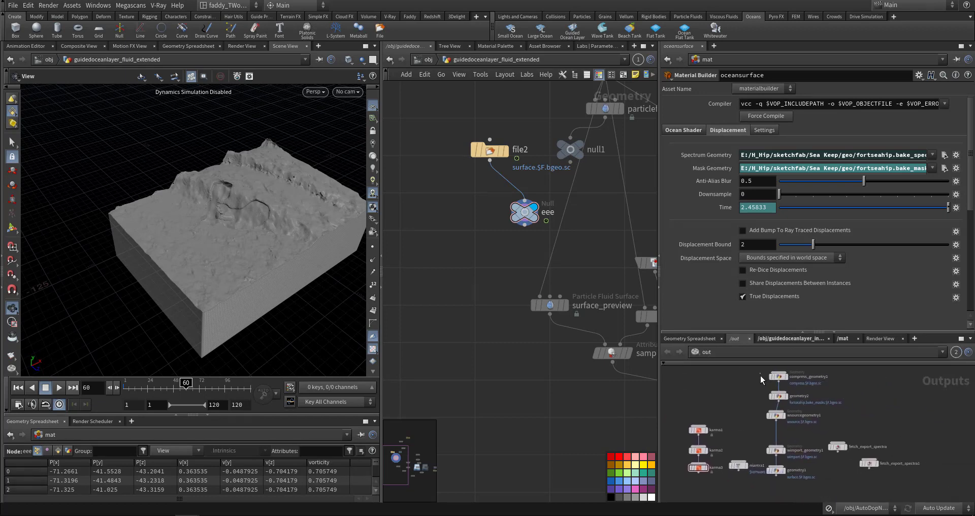
left_click_drag(760, 376, 812, 464)
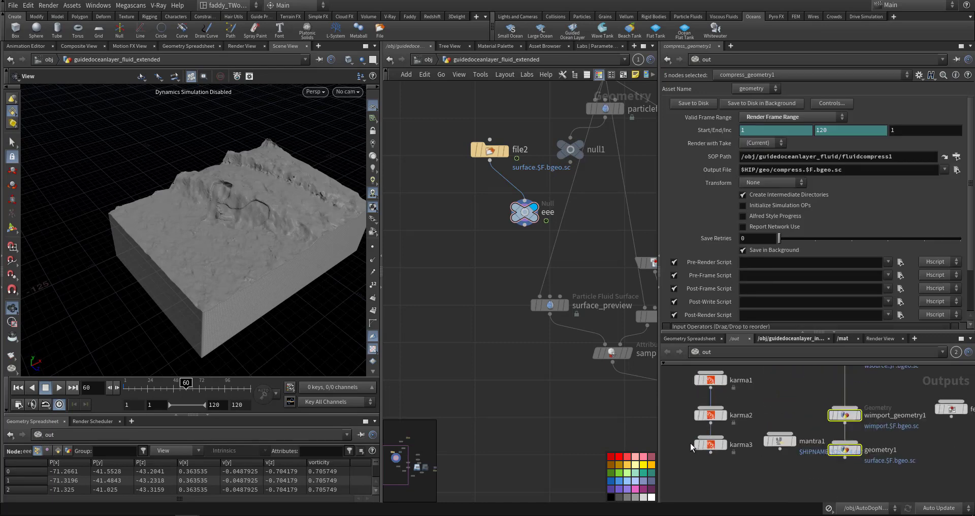
- Select the karma3 render node in the out network and examine its output, camera and sampling settings
scroll(675, 407, "up", 3)
left_click(748, 453)
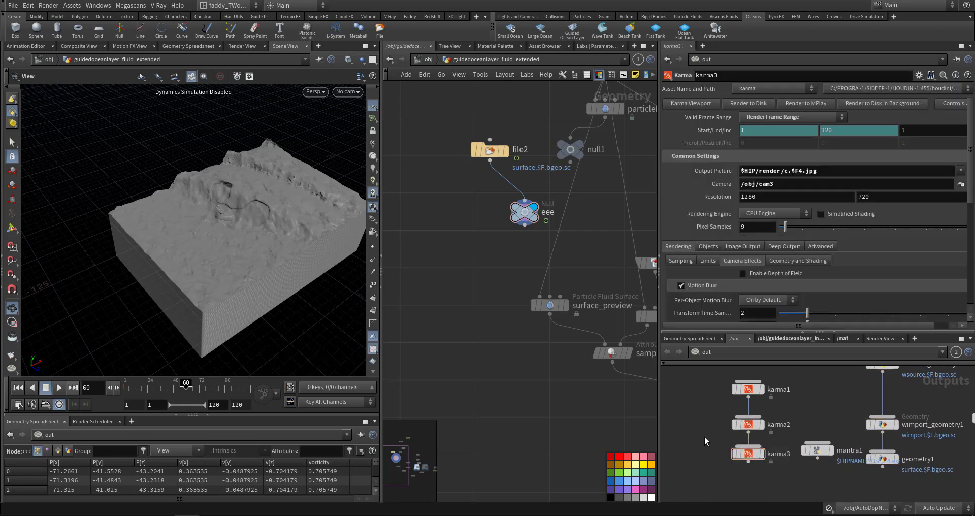
middle_click_drag(609, 403, 492, 441)
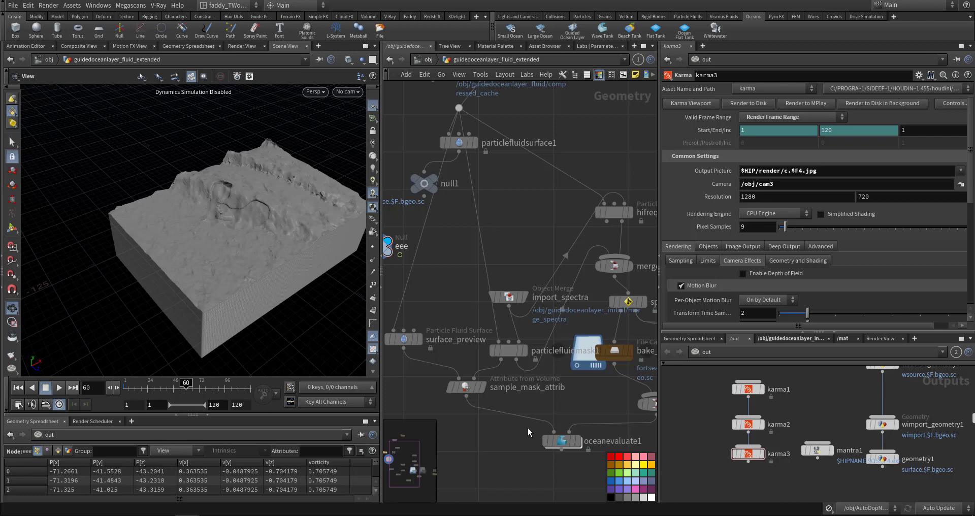